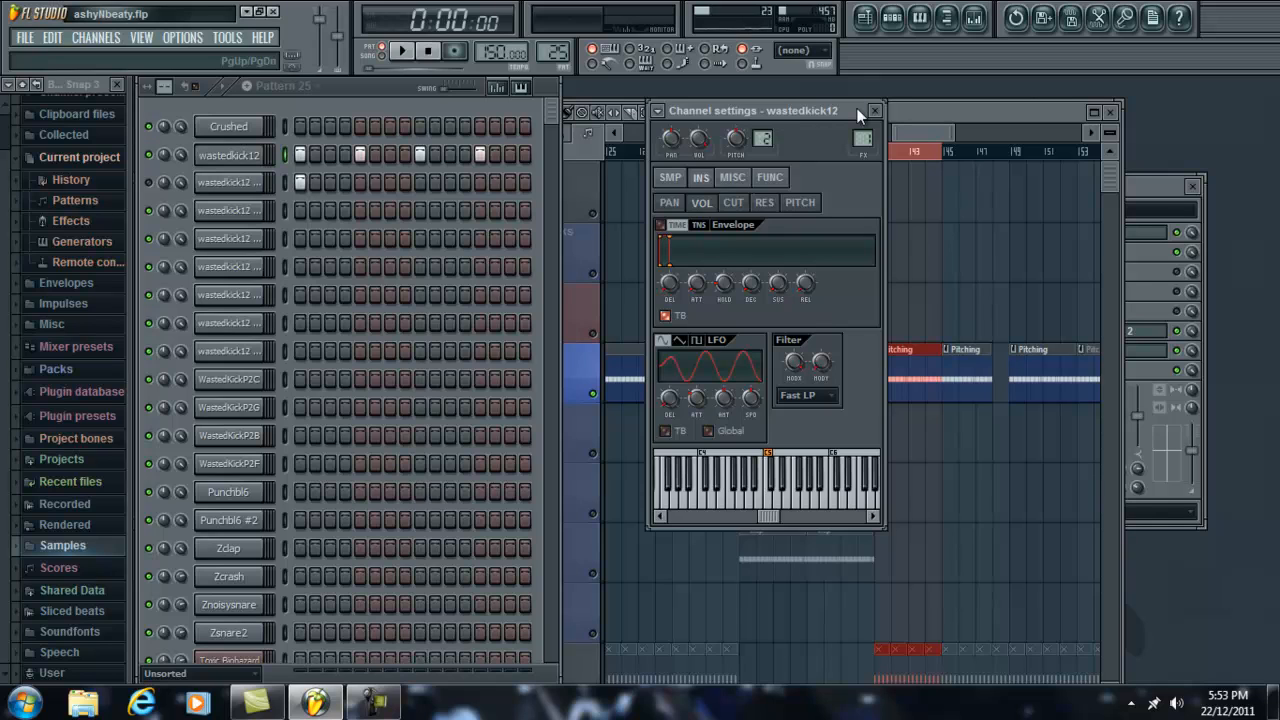
Step: Move the playlist aside, open the wastedkick12 channel's sample settings and place them beside the step sequencer
{"action": "left_click", "coordinate": [930, 116]}
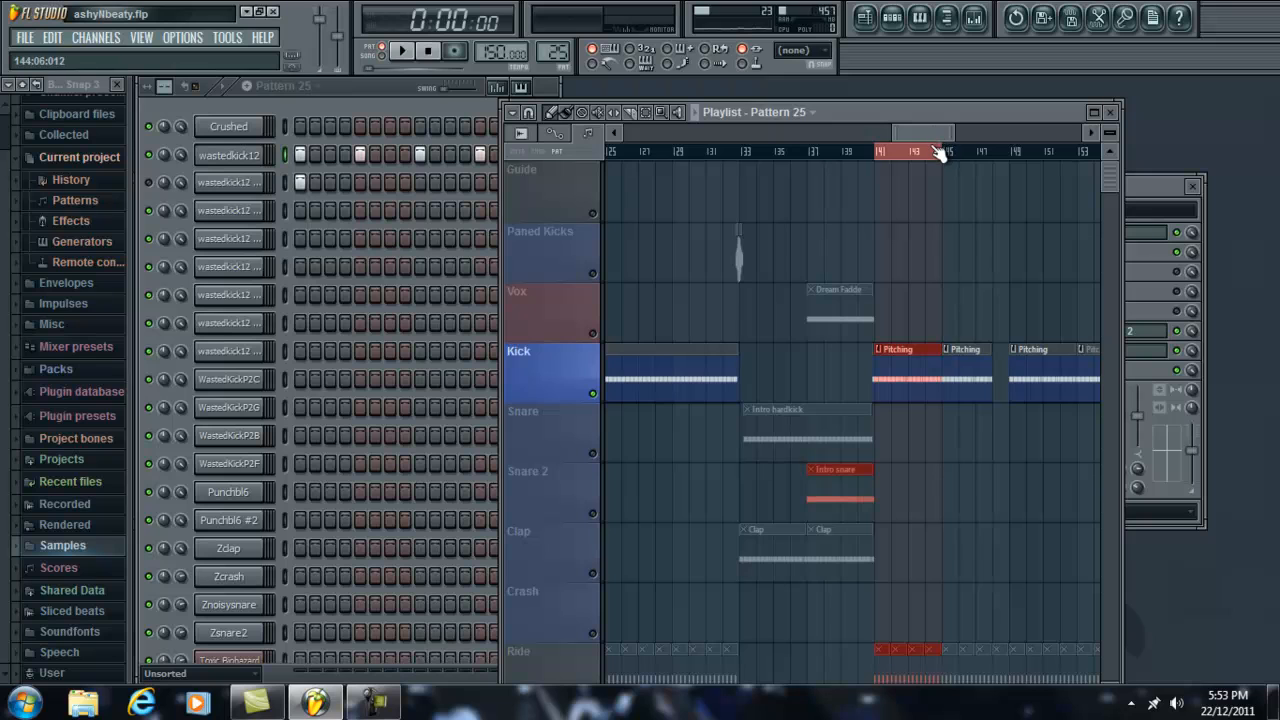
{"action": "left_click_drag", "start_coordinate": [875, 110], "coordinate": [943, 90]}
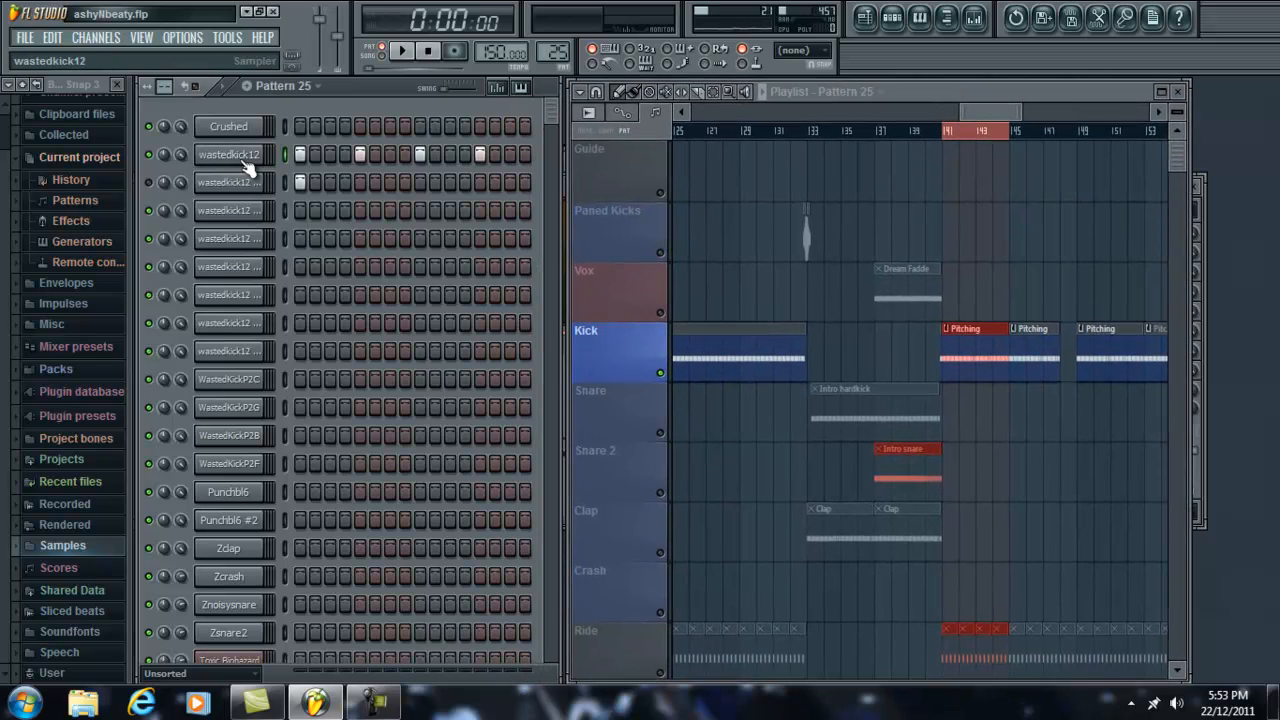
{"action": "left_click", "coordinate": [232, 156]}
{"action": "left_click", "coordinate": [670, 177]}
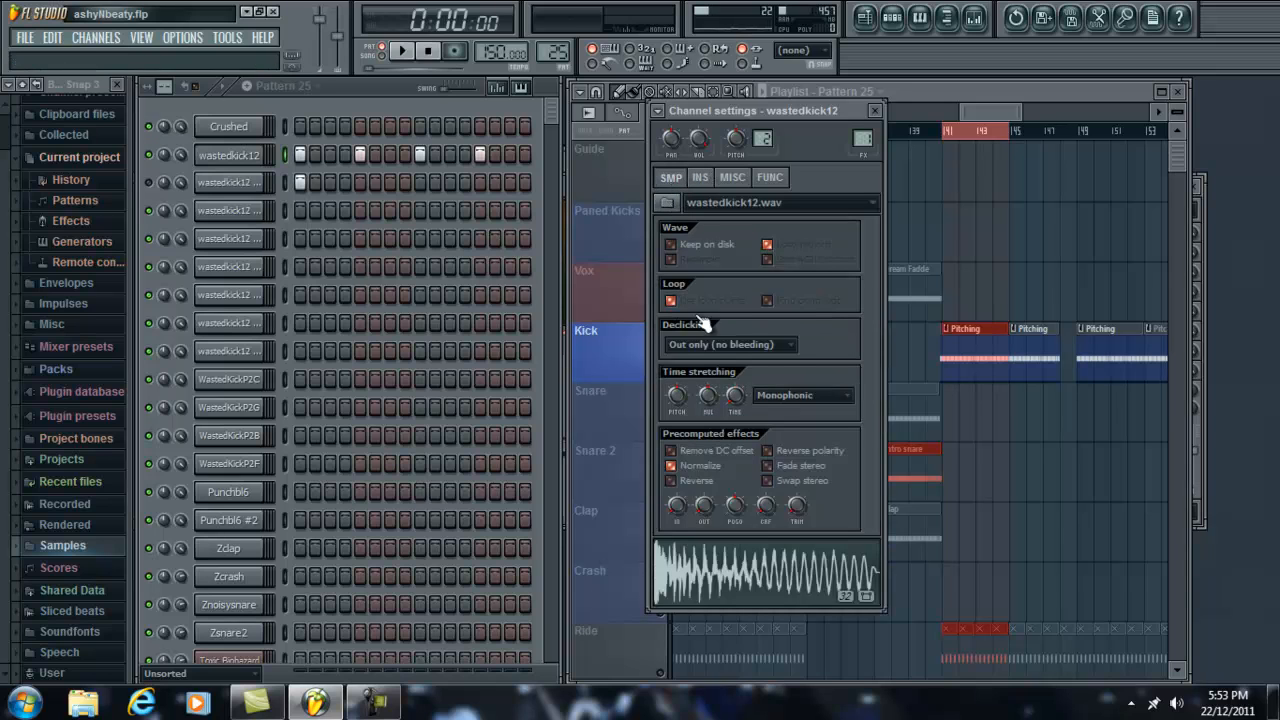
{"action": "left_click_drag", "start_coordinate": [851, 111], "coordinate": [767, 89]}
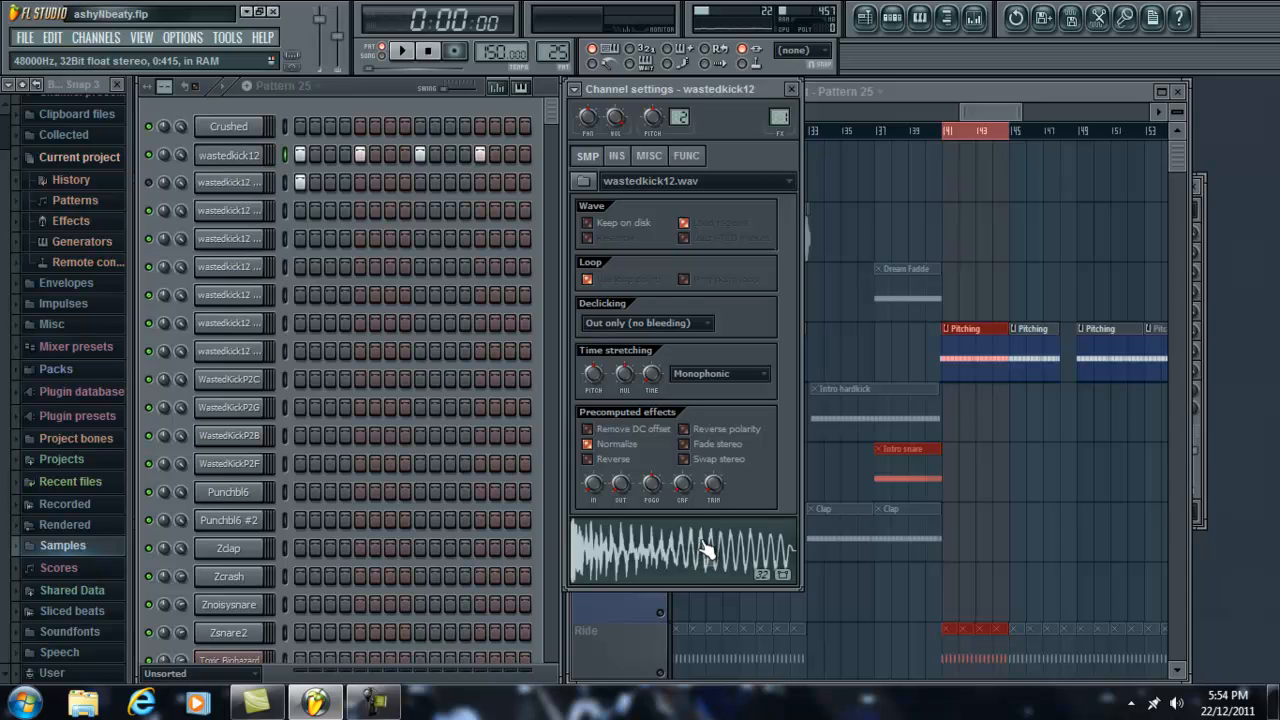
Step: Reposition the playlist window and select the Master track in the mixer
{"action": "left_click_drag", "start_coordinate": [1113, 93], "coordinate": [990, 155]}
{"action": "left_click", "coordinate": [1121, 186]}
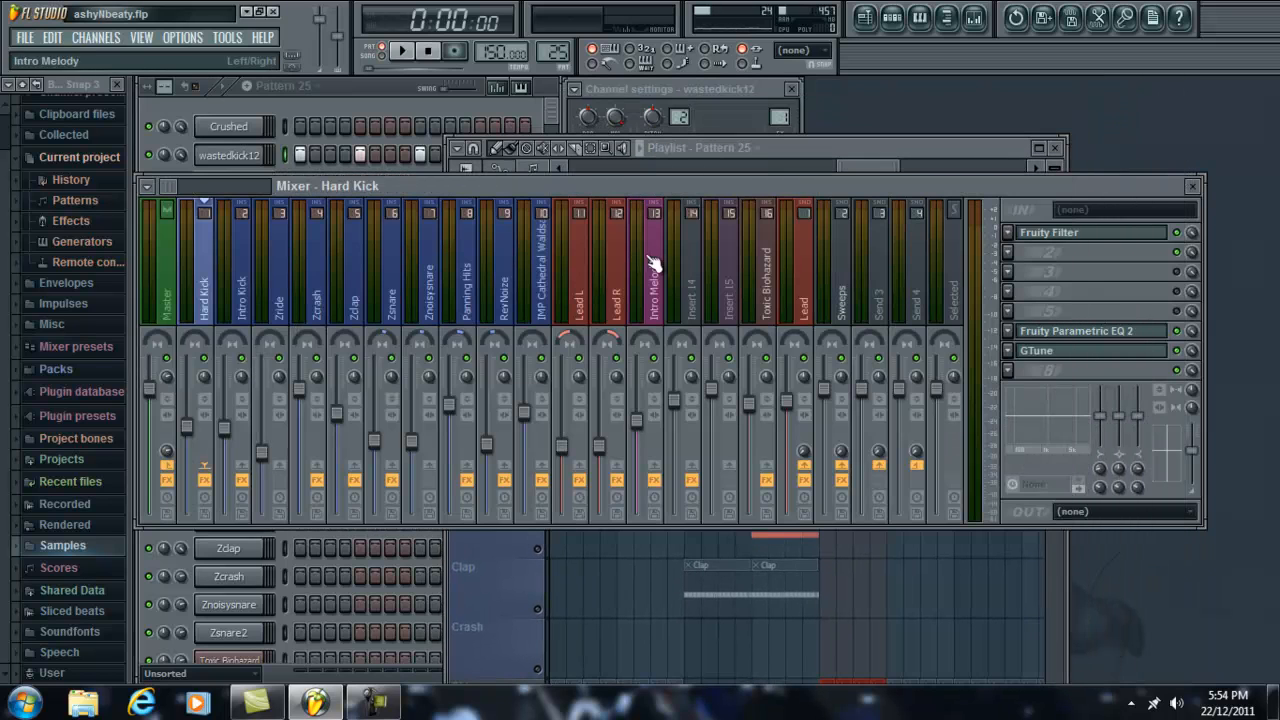
{"action": "left_click", "coordinate": [170, 250]}
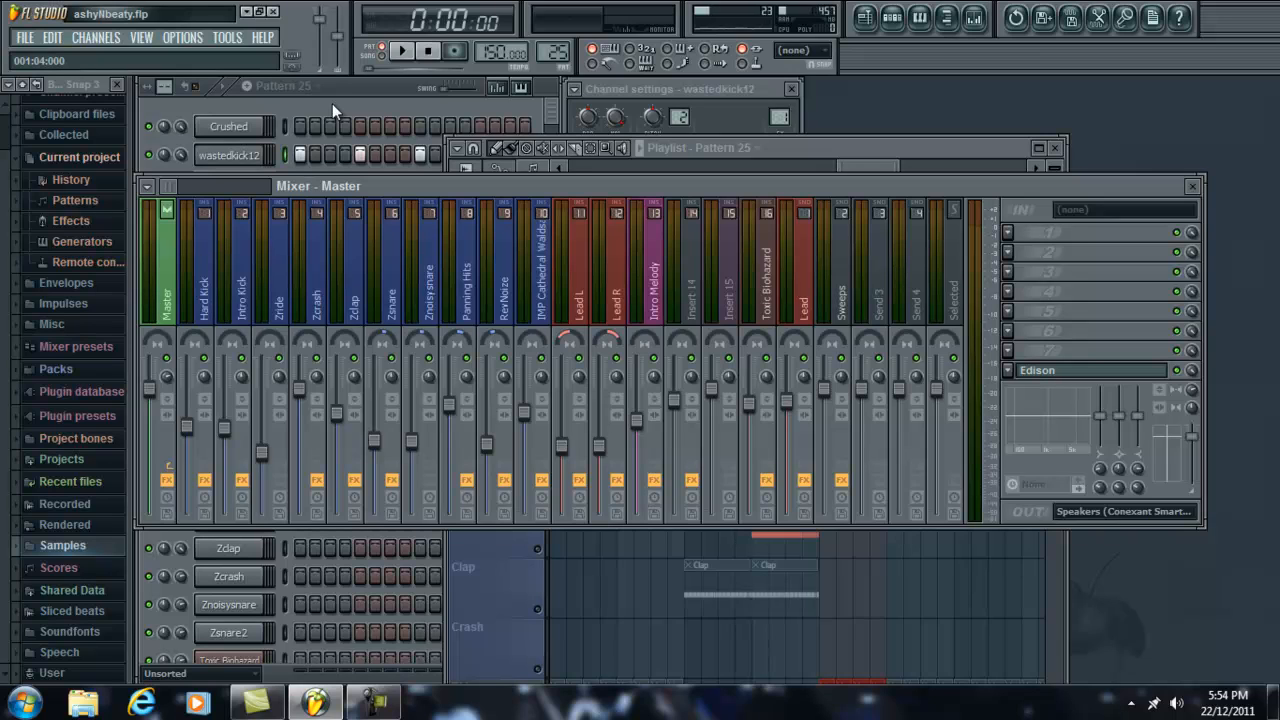
Step: Bring the step sequencer forward and play Pattern 25 briefly to hear the wastedkick12 kick
{"action": "left_click", "coordinate": [763, 87]}
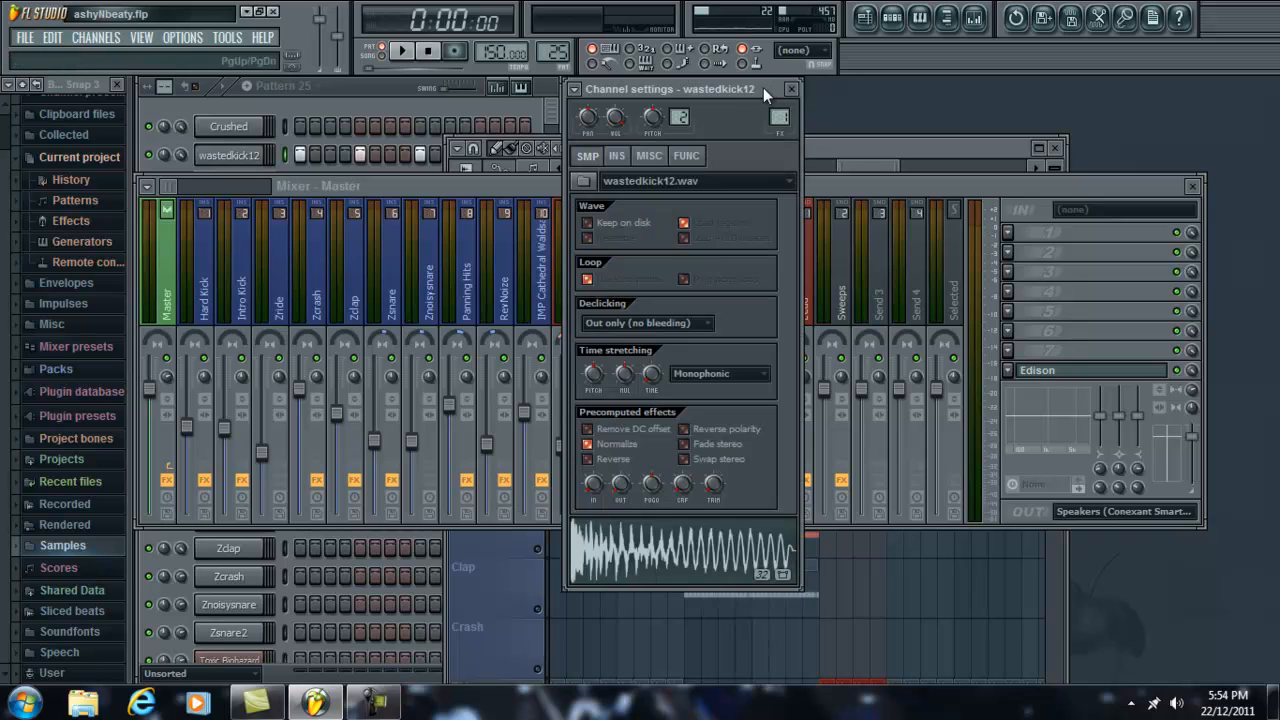
{"action": "left_click", "coordinate": [166, 404]}
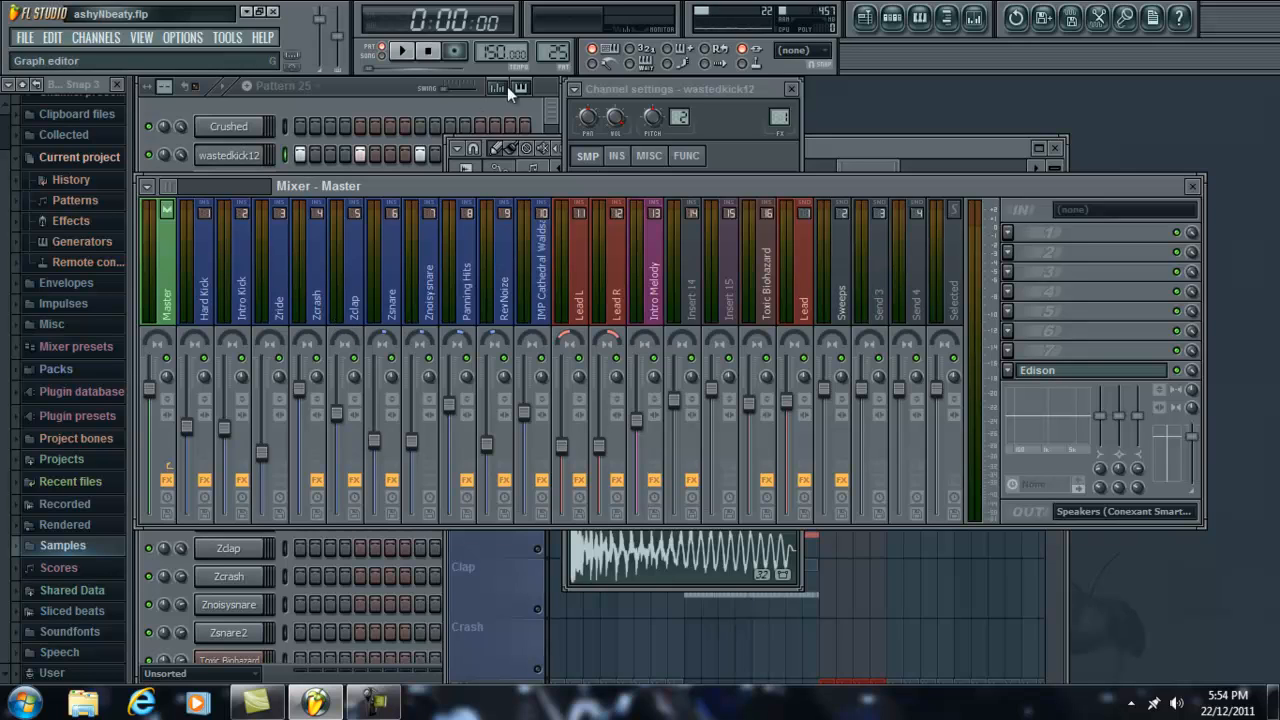
{"action": "left_click", "coordinate": [726, 136]}
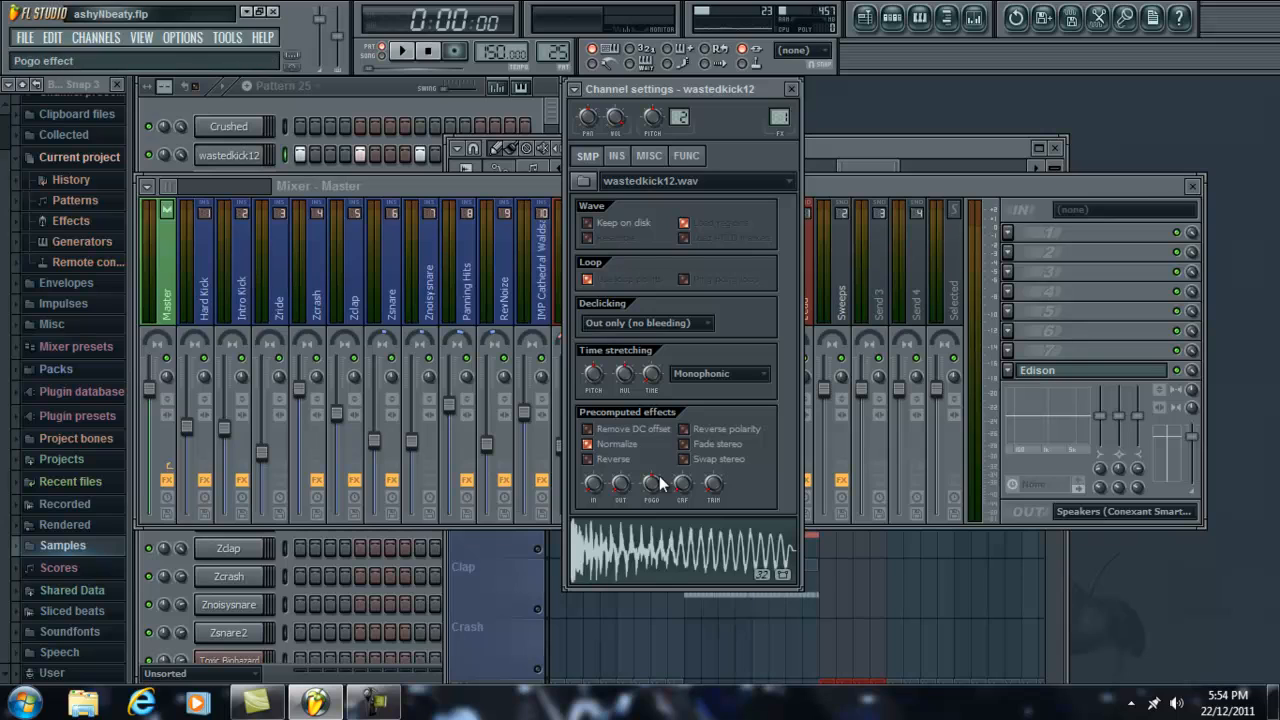
{"action": "left_click", "coordinate": [385, 85]}
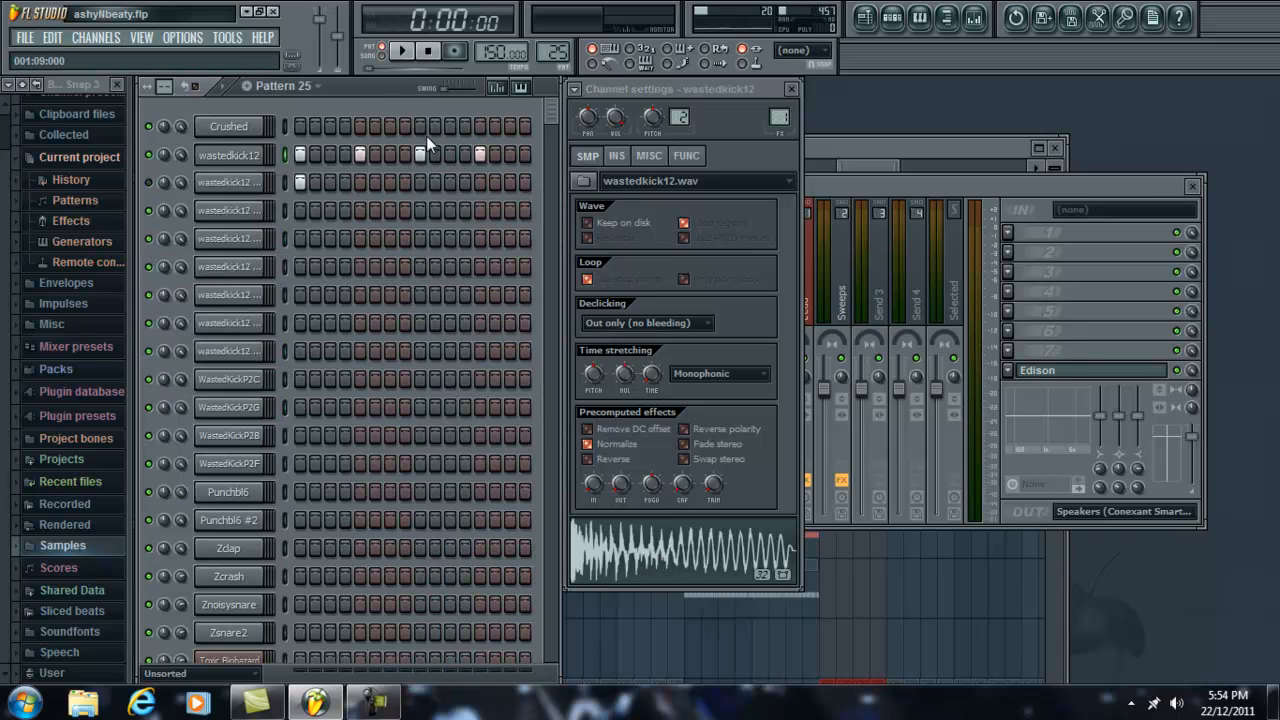
{"action": "left_click", "coordinate": [404, 51]}
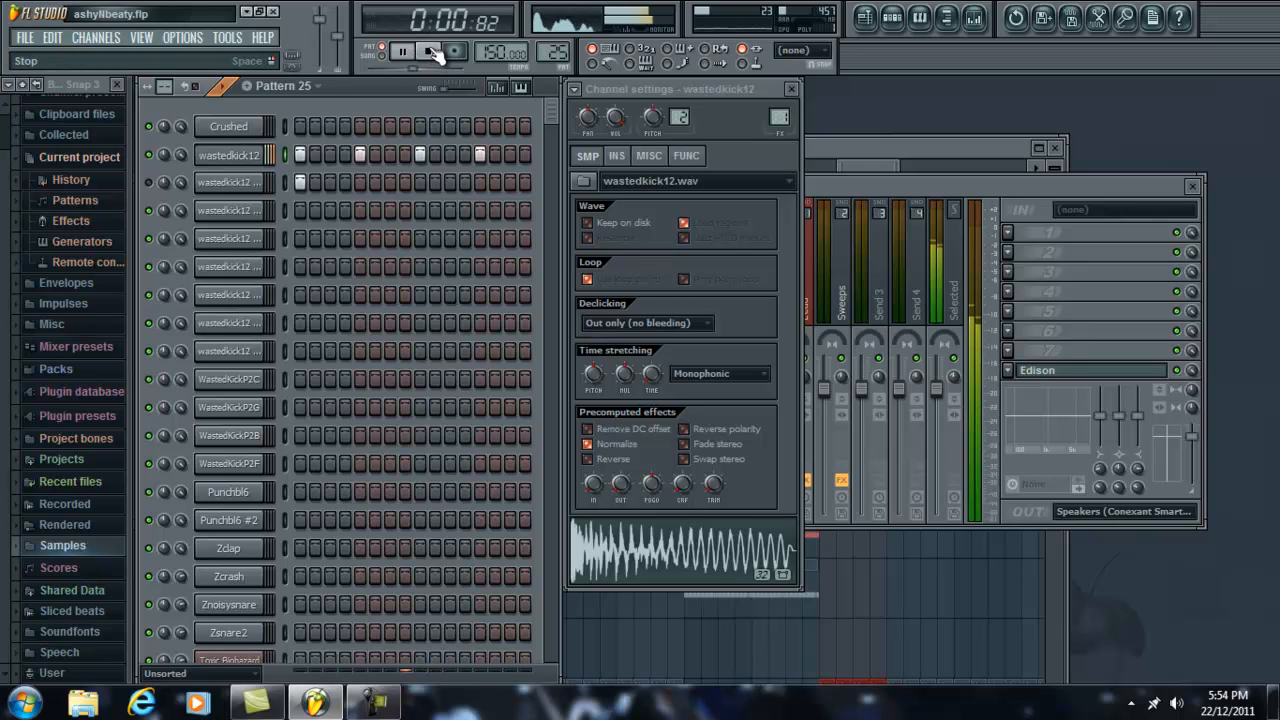
{"action": "left_click", "coordinate": [432, 52]}
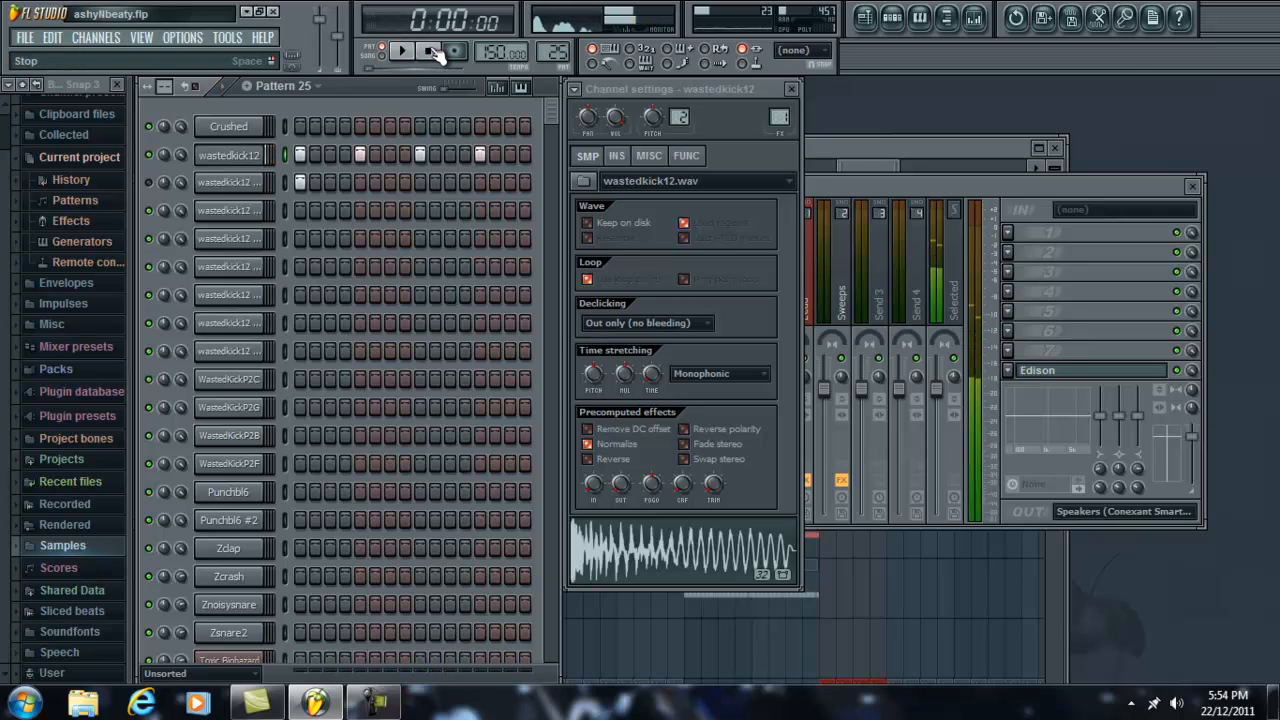
Step: Play Pattern 25 with the mixer in view to check the kick's level on the Master track
{"action": "left_click", "coordinate": [841, 185]}
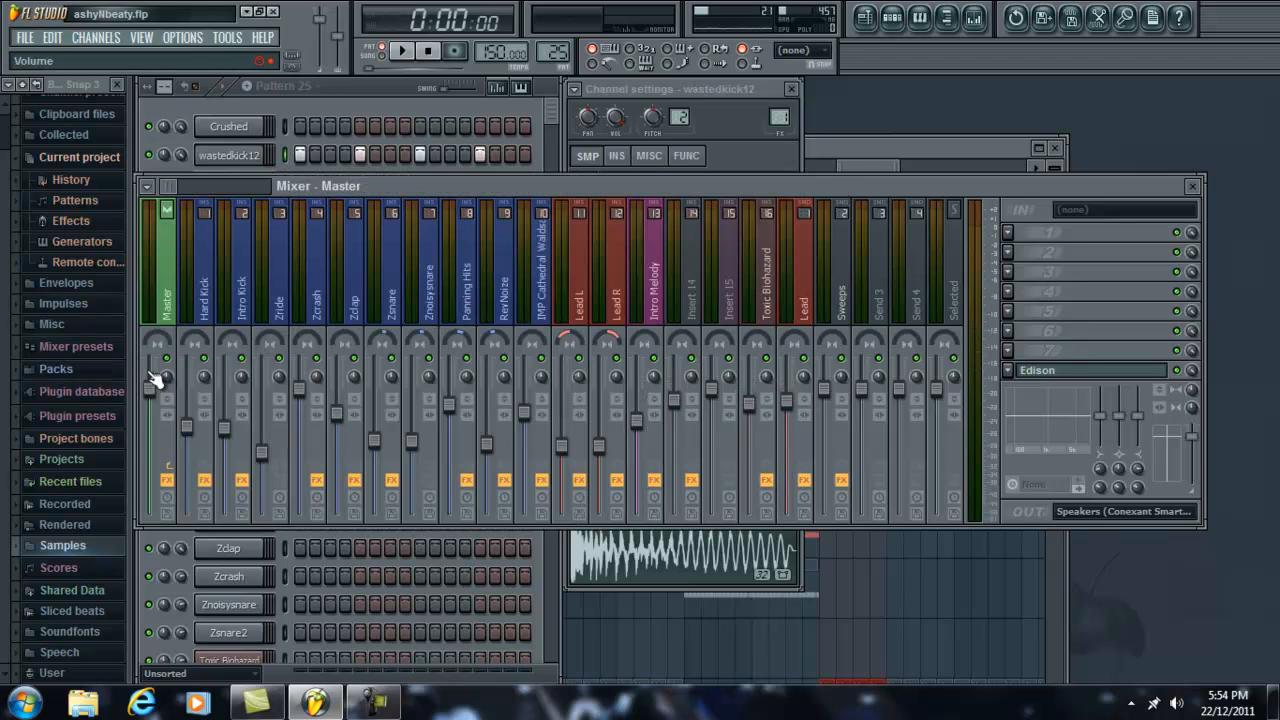
{"action": "left_click_drag", "start_coordinate": [160, 378], "coordinate": [142, 290]}
{"action": "left_click", "coordinate": [404, 50]}
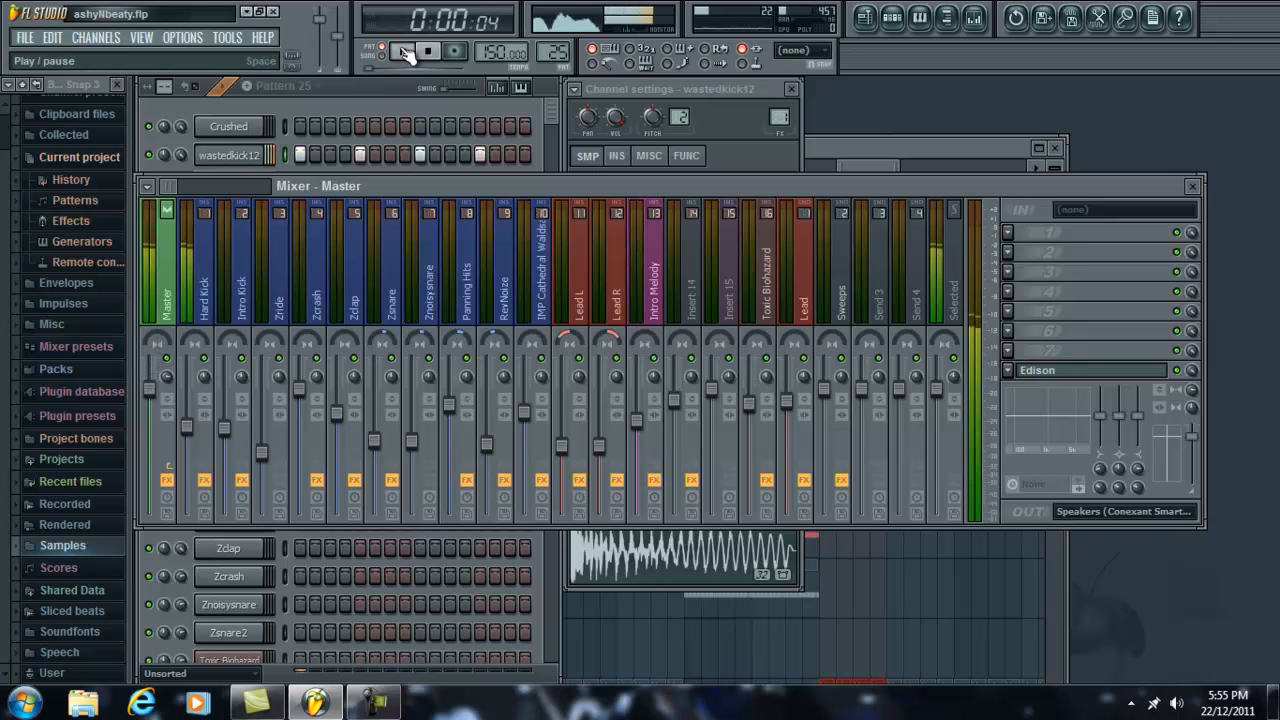
{"action": "left_click", "coordinate": [431, 55]}
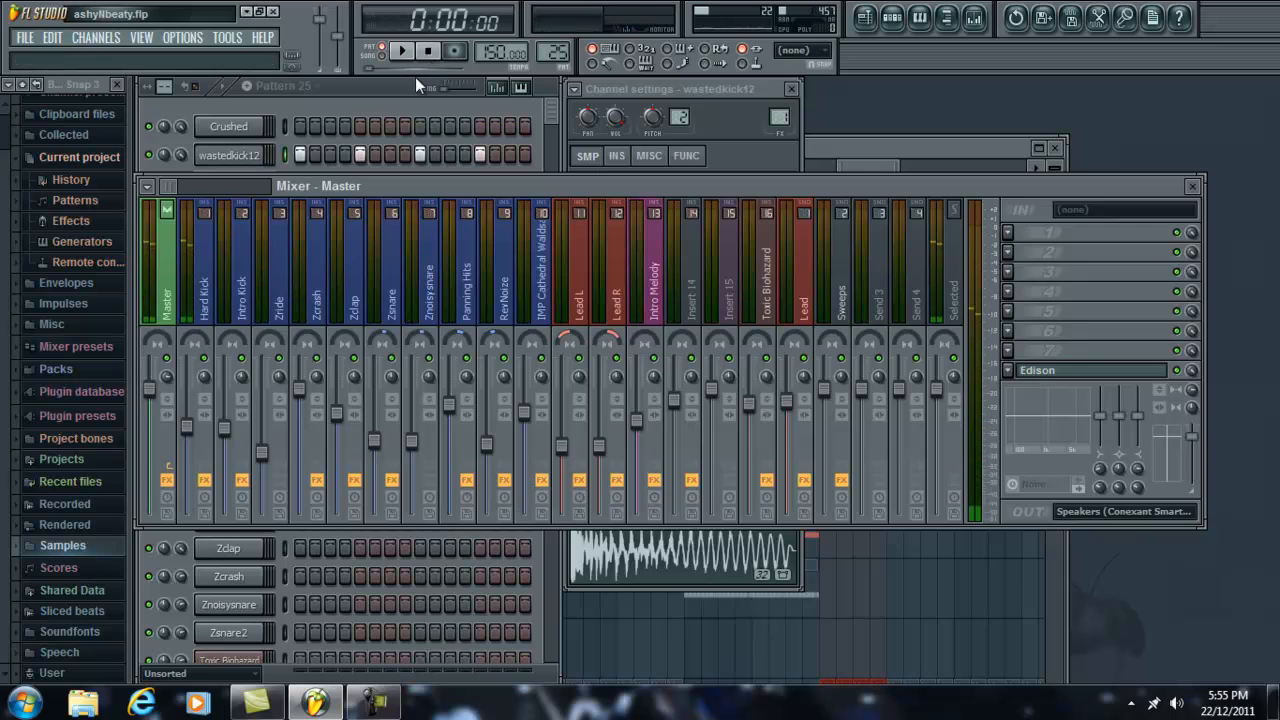
Step: Set the Master track's stereo separation to 75% merged and play Pattern 25 again from the step sequencer
{"action": "left_click_drag", "start_coordinate": [166, 376], "coordinate": [162, 368]}
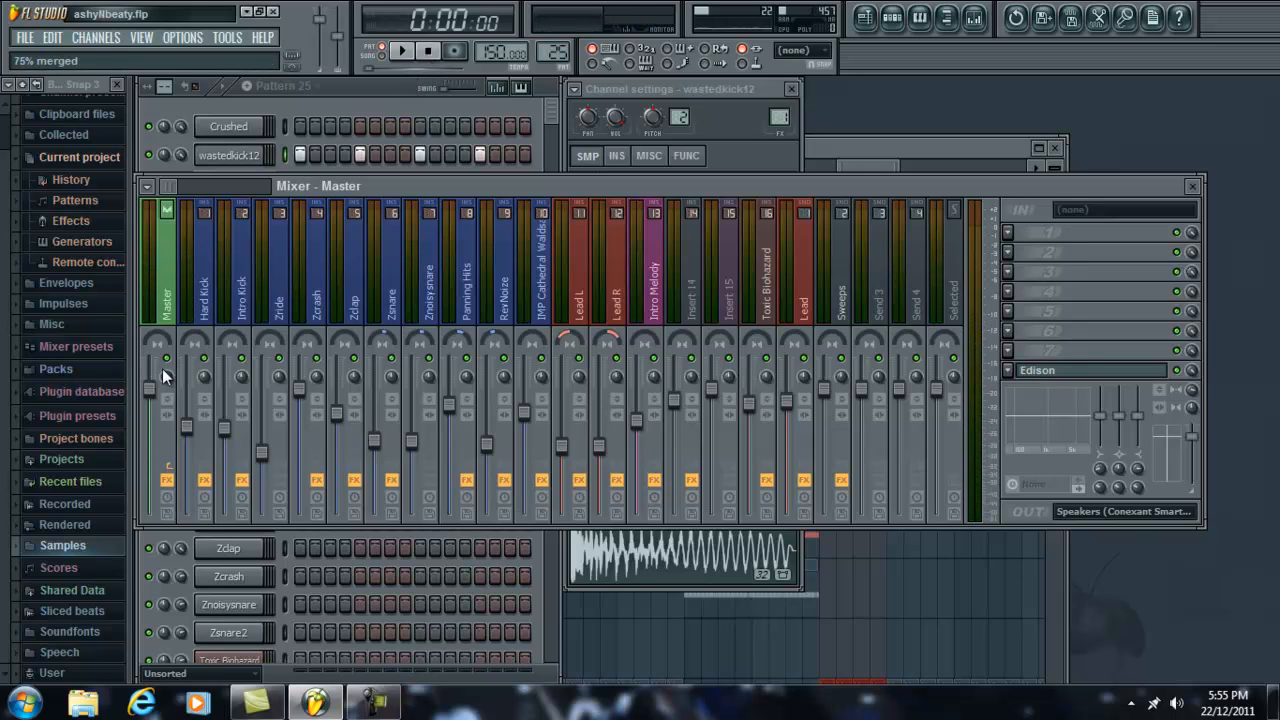
{"action": "left_click", "coordinate": [376, 85]}
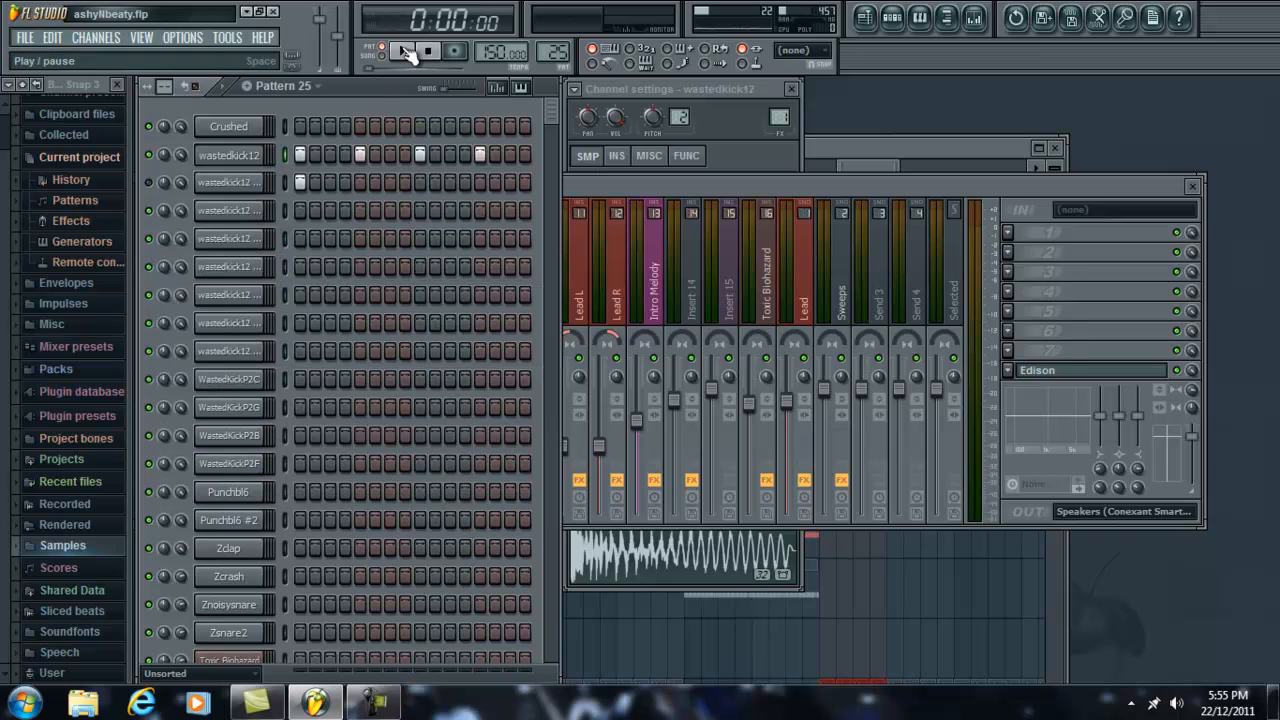
{"action": "left_click", "coordinate": [405, 52]}
{"action": "left_click", "coordinate": [436, 58]}
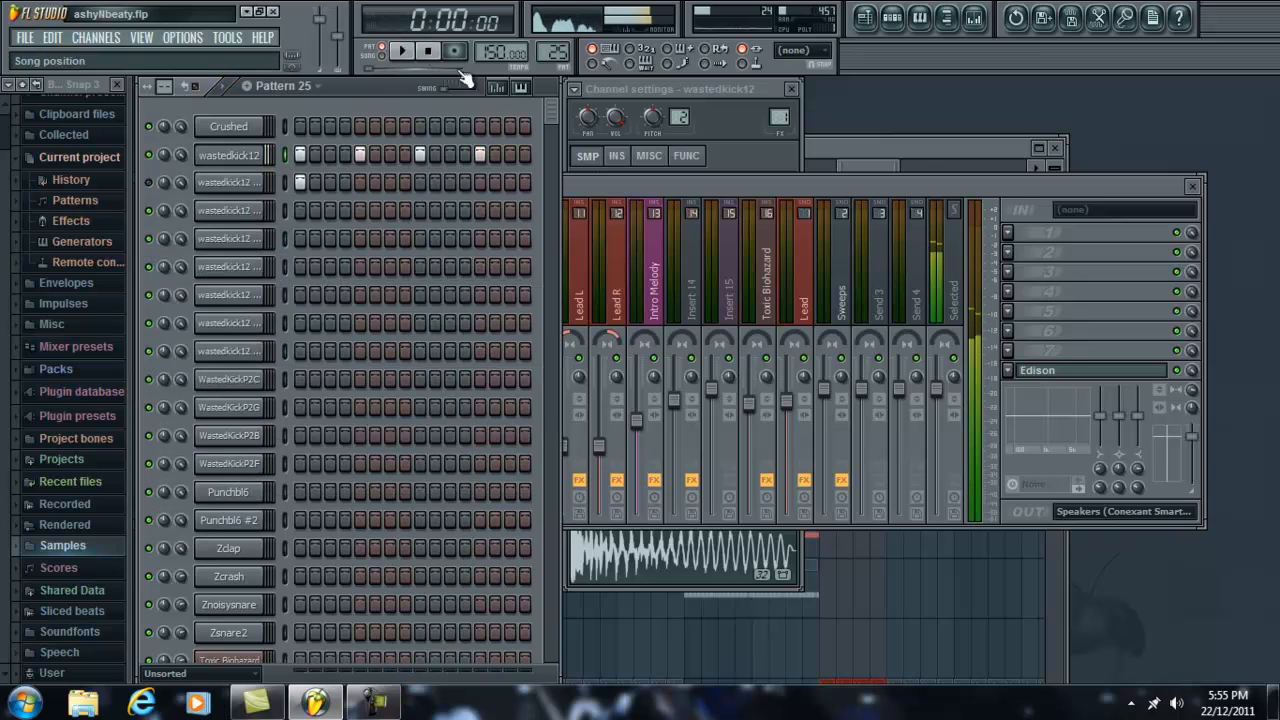
Step: Preview the wastedkick12 sample from its waveform and play Pattern 25 with its channel settings open
{"action": "left_click", "coordinate": [751, 133]}
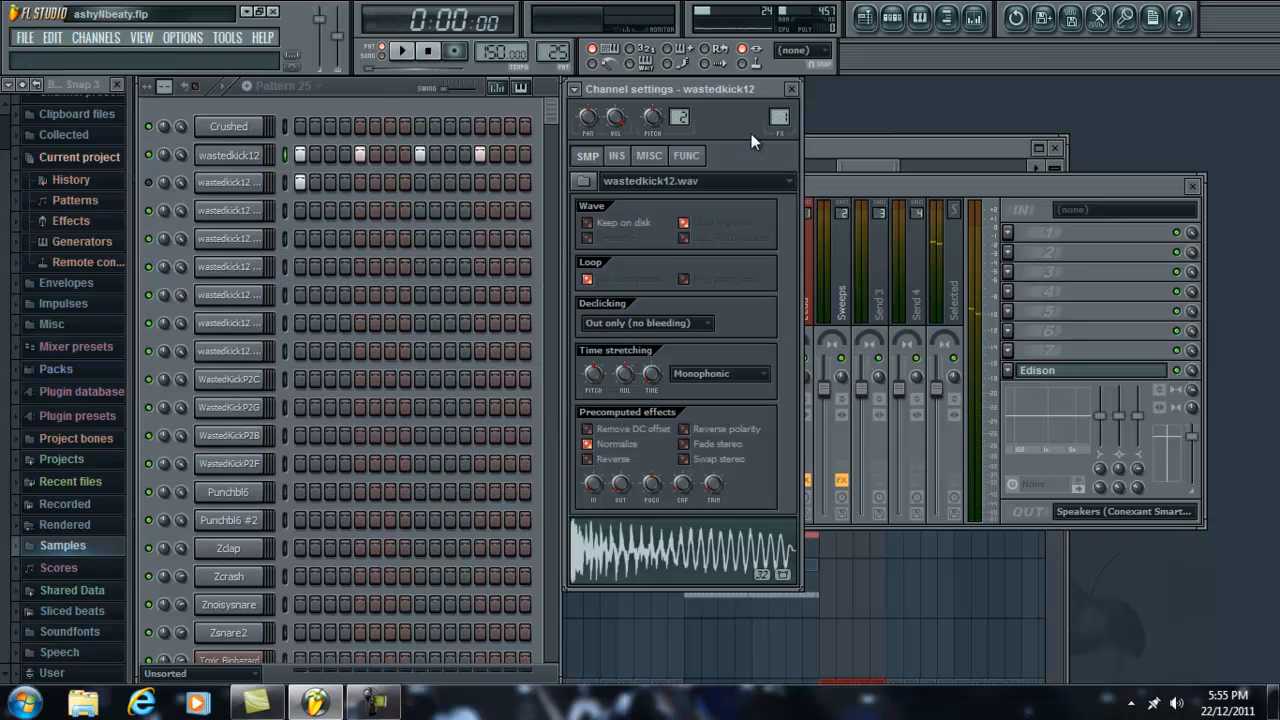
{"action": "left_click", "coordinate": [668, 548]}
{"action": "left_click", "coordinate": [976, 146]}
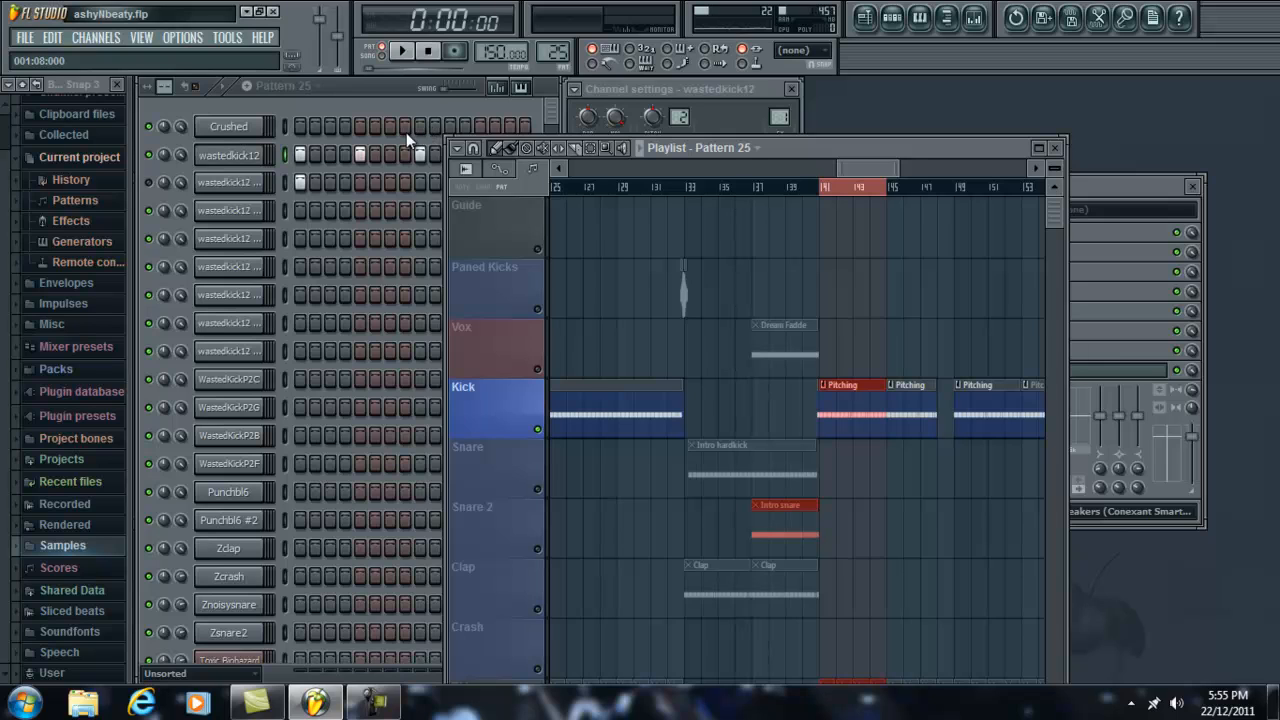
{"action": "left_click", "coordinate": [368, 88]}
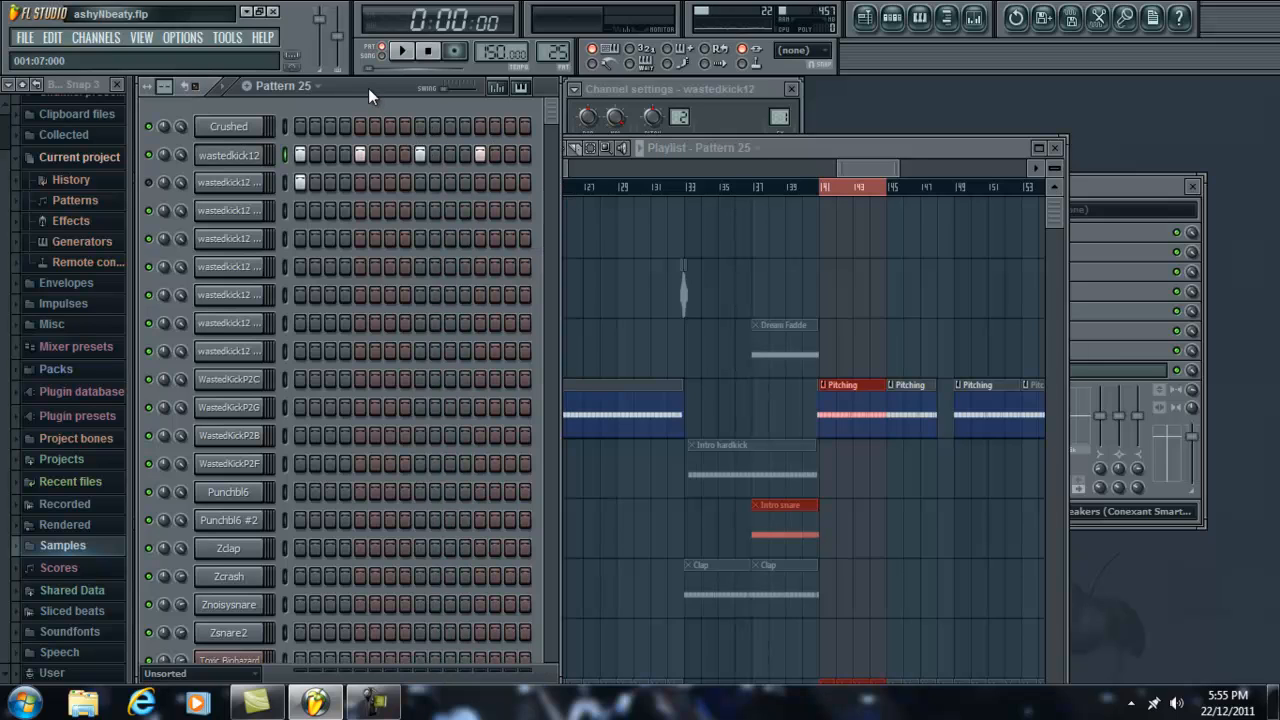
{"action": "left_click", "coordinate": [248, 155]}
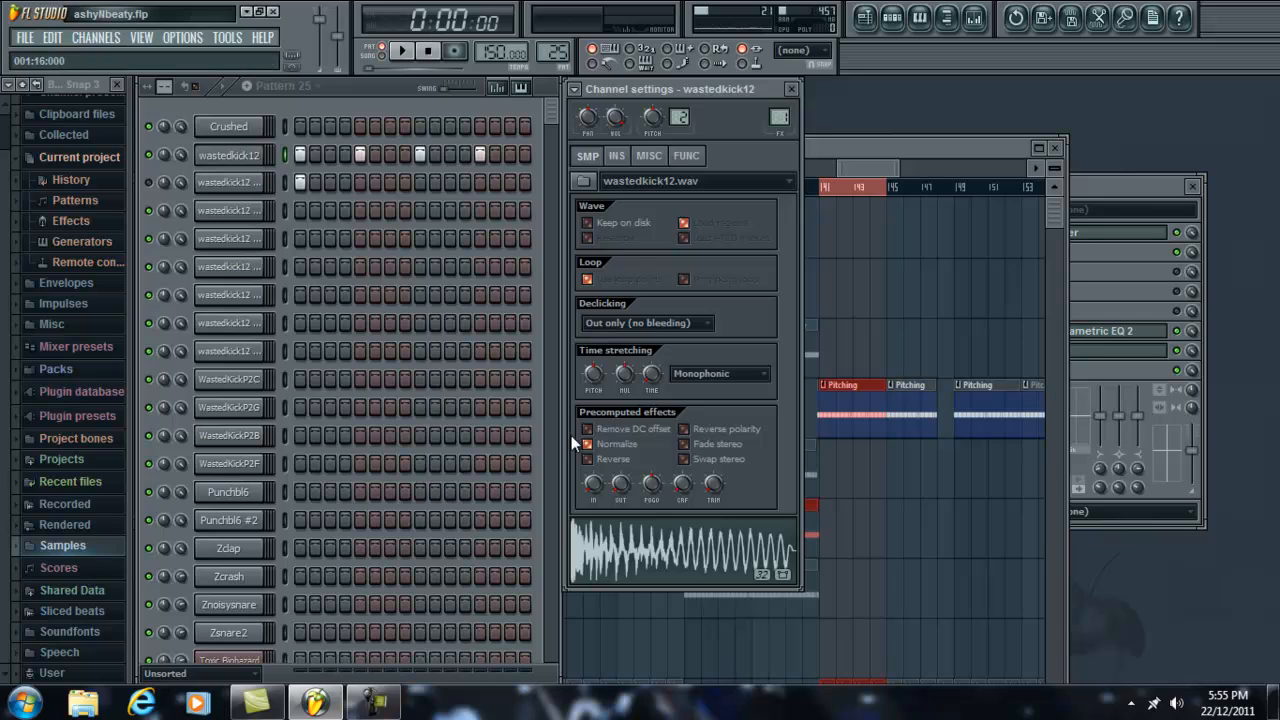
{"action": "key", "text": "space"}
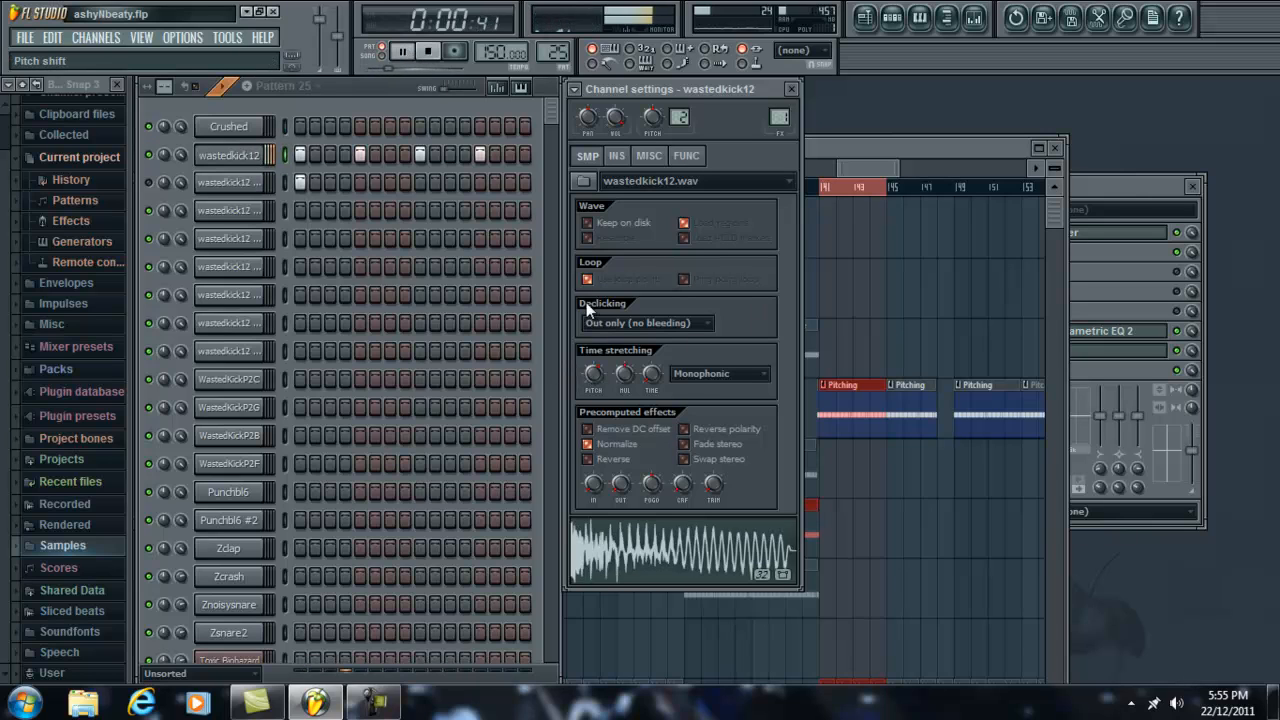
{"action": "left_click", "coordinate": [428, 52]}
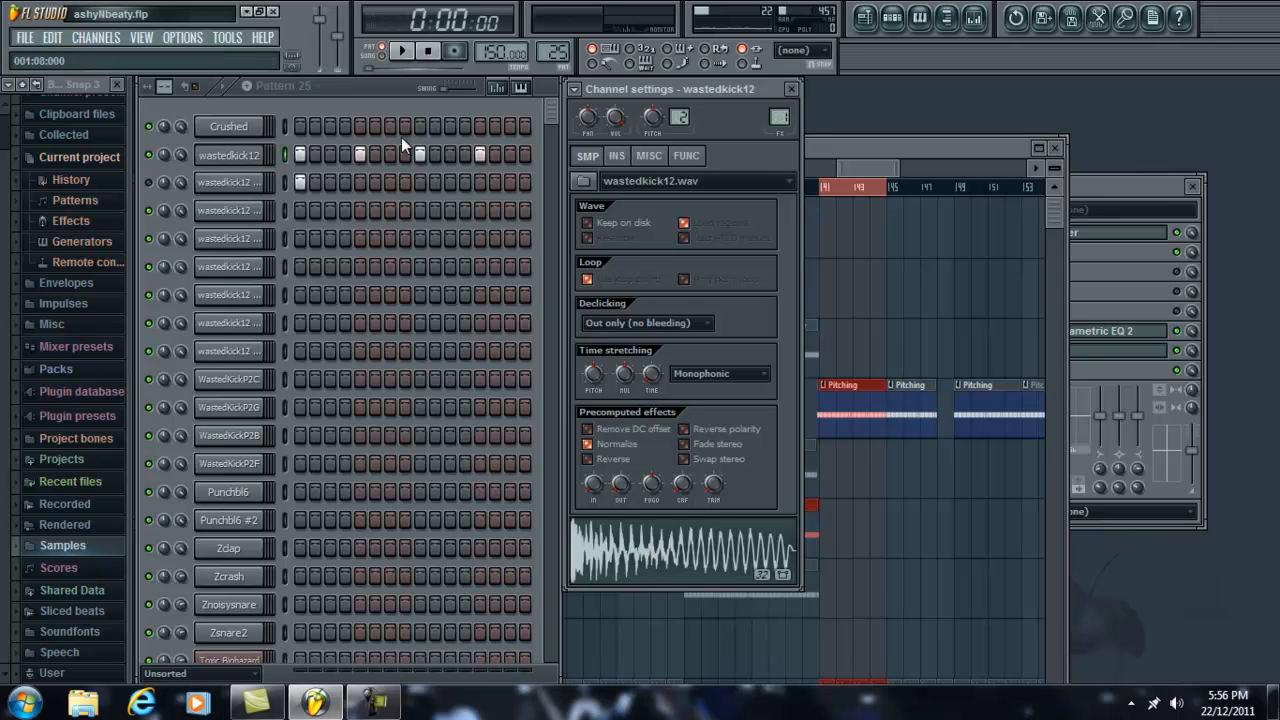
Step: Audition the wastedkick12 waveform again, reopening its channel settings between previews
{"action": "left_click", "coordinate": [658, 547]}
{"action": "left_click", "coordinate": [243, 156]}
{"action": "left_click", "coordinate": [243, 156]}
{"action": "left_click", "coordinate": [660, 556]}
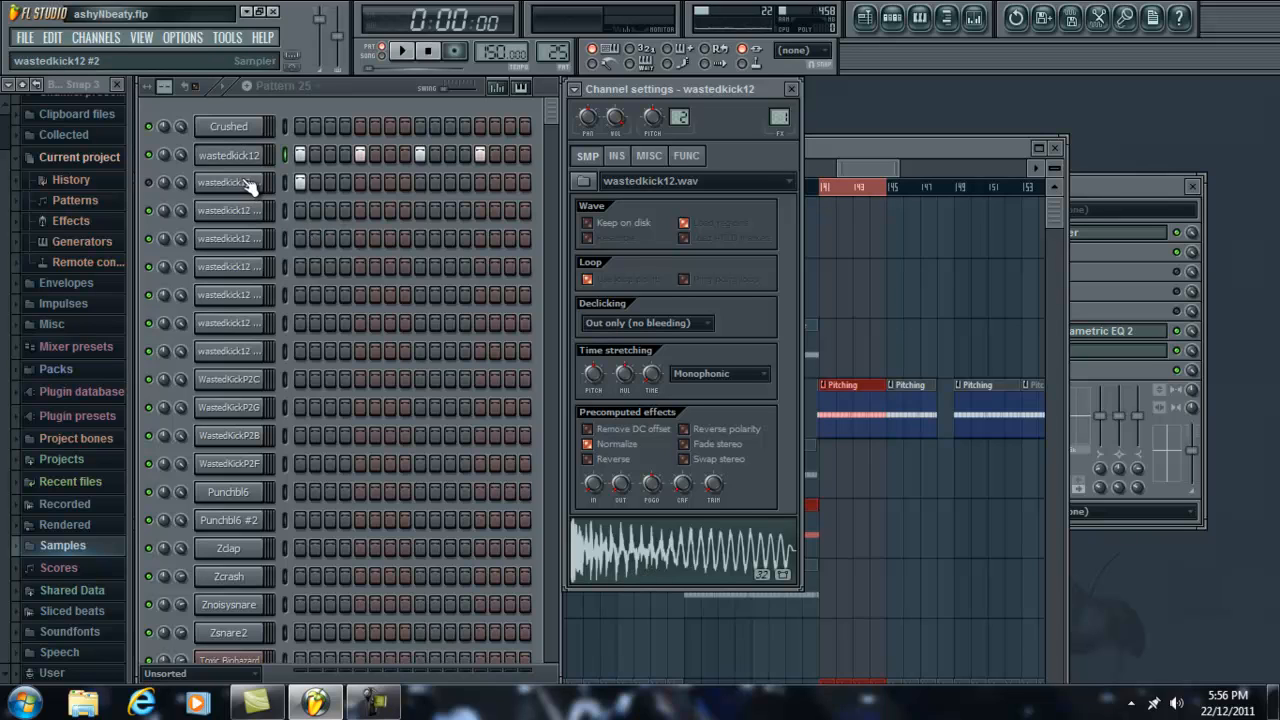
{"action": "left_click", "coordinate": [235, 212]}
{"action": "left_click", "coordinate": [242, 158]}
{"action": "right_click", "coordinate": [242, 158]}
{"action": "left_click", "coordinate": [234, 158]}
{"action": "right_click", "coordinate": [234, 156]}
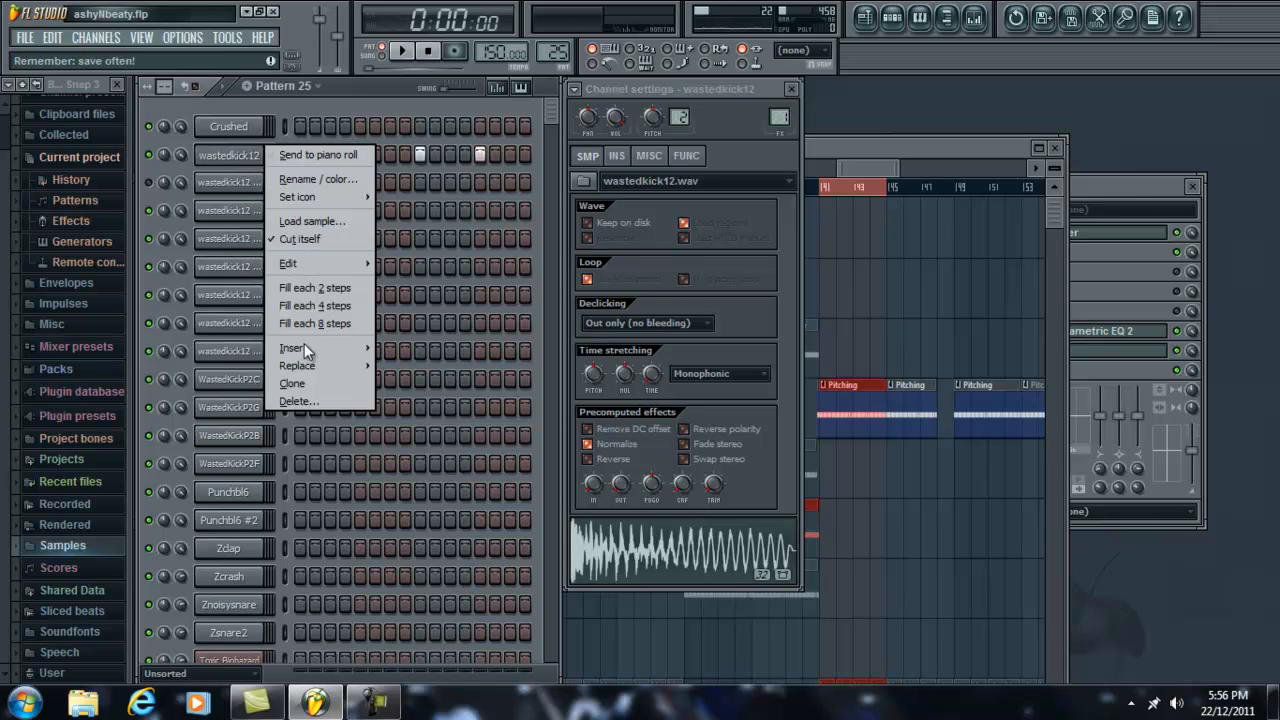
{"action": "left_click", "coordinate": [246, 157]}
{"action": "left_click", "coordinate": [250, 158]}
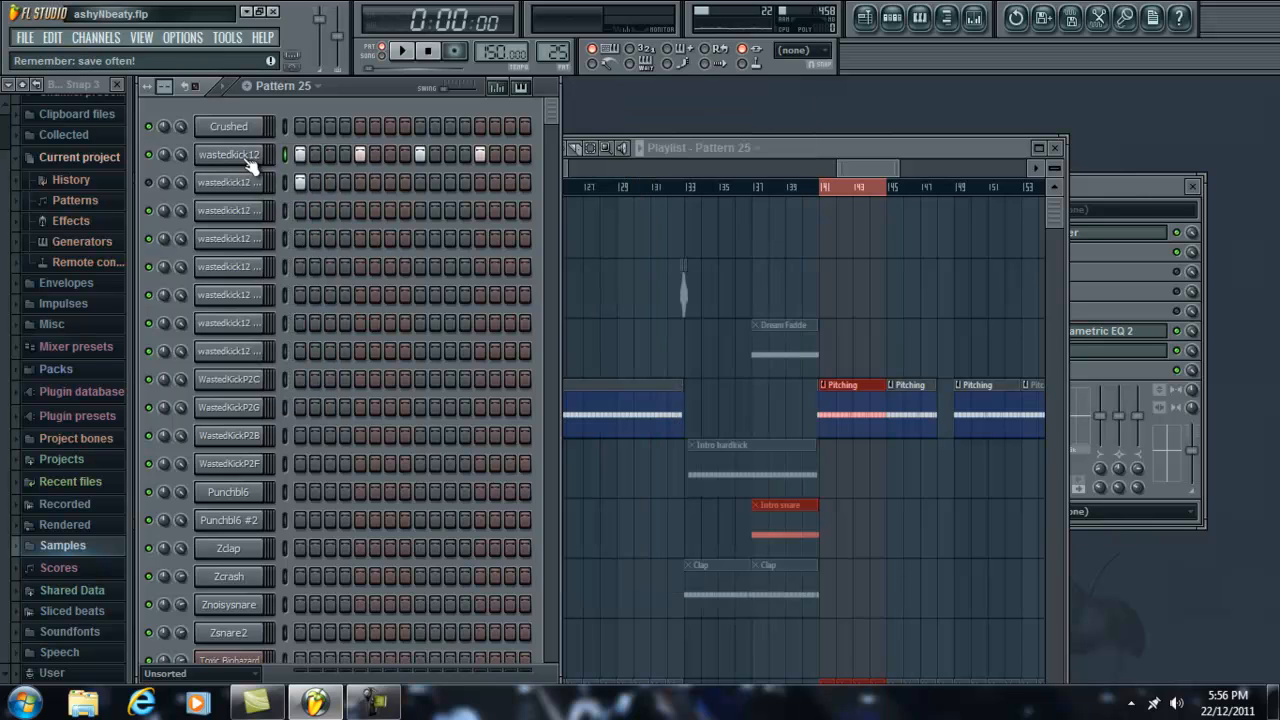
Step: Enable the volume envelope in wastedkick12's instrument settings and play Pattern 25 to hear its effect
{"action": "left_click", "coordinate": [250, 160]}
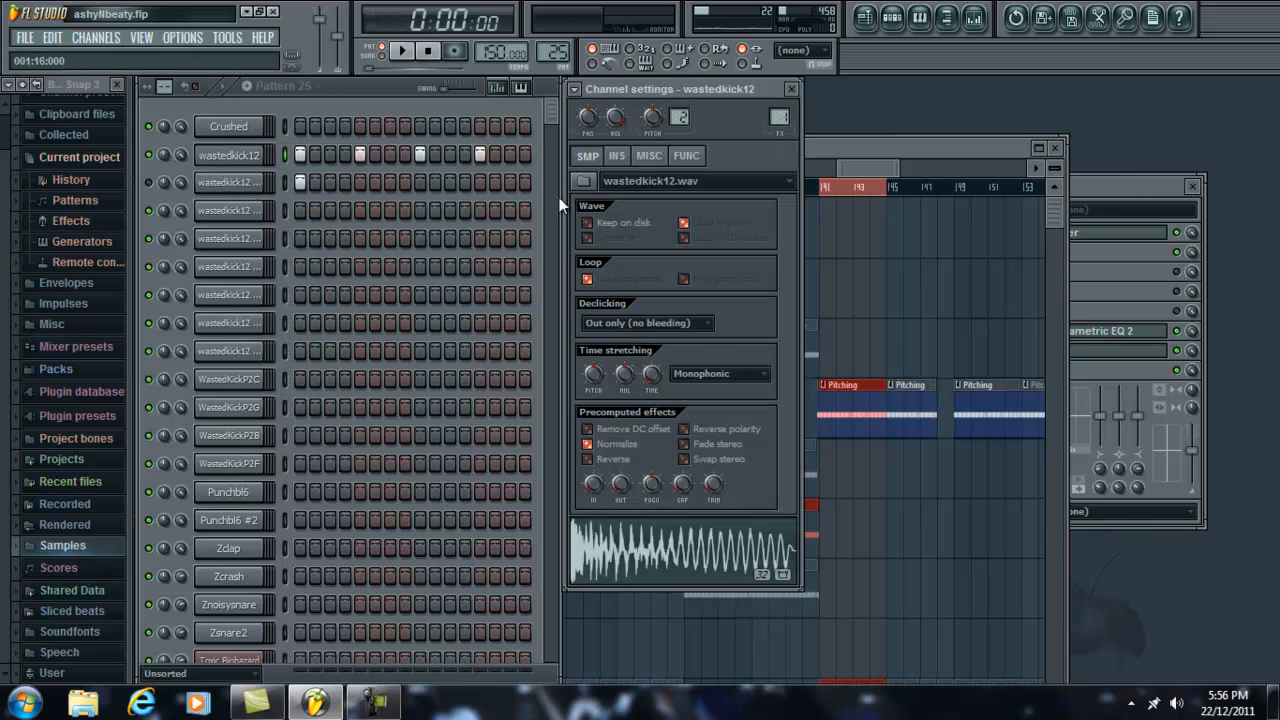
{"action": "left_click", "coordinate": [618, 157]}
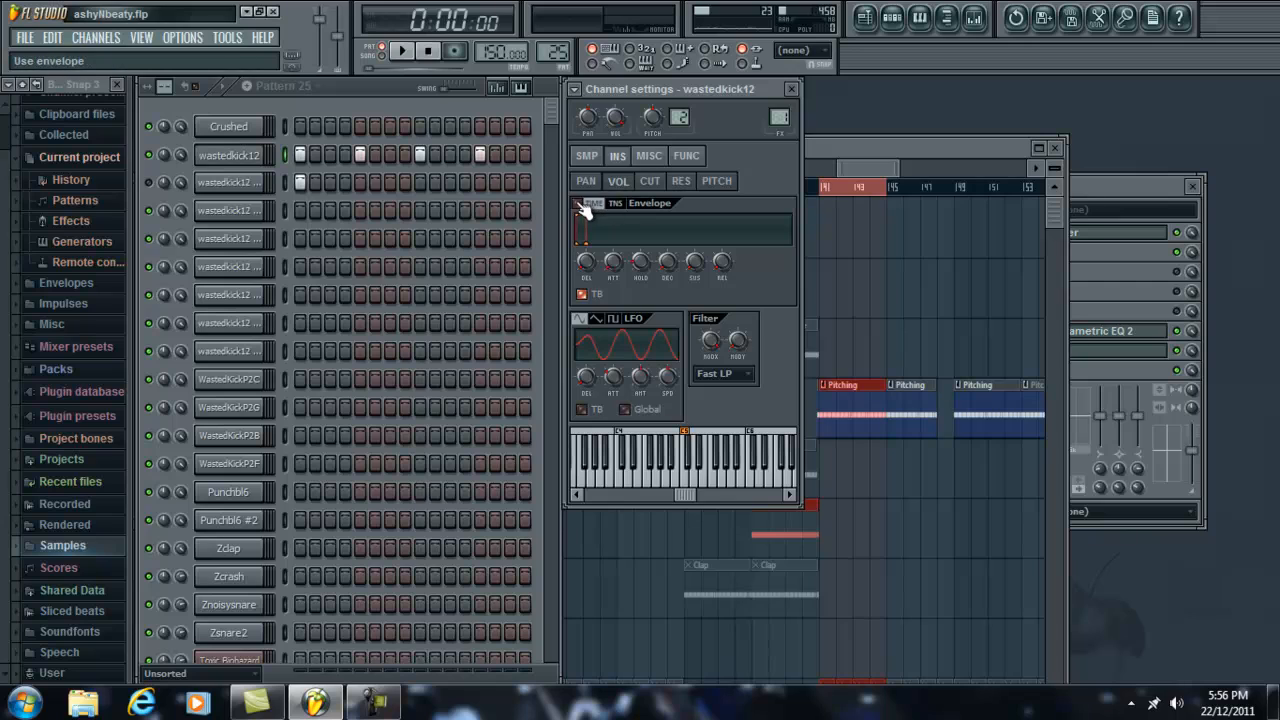
{"action": "left_click", "coordinate": [405, 52]}
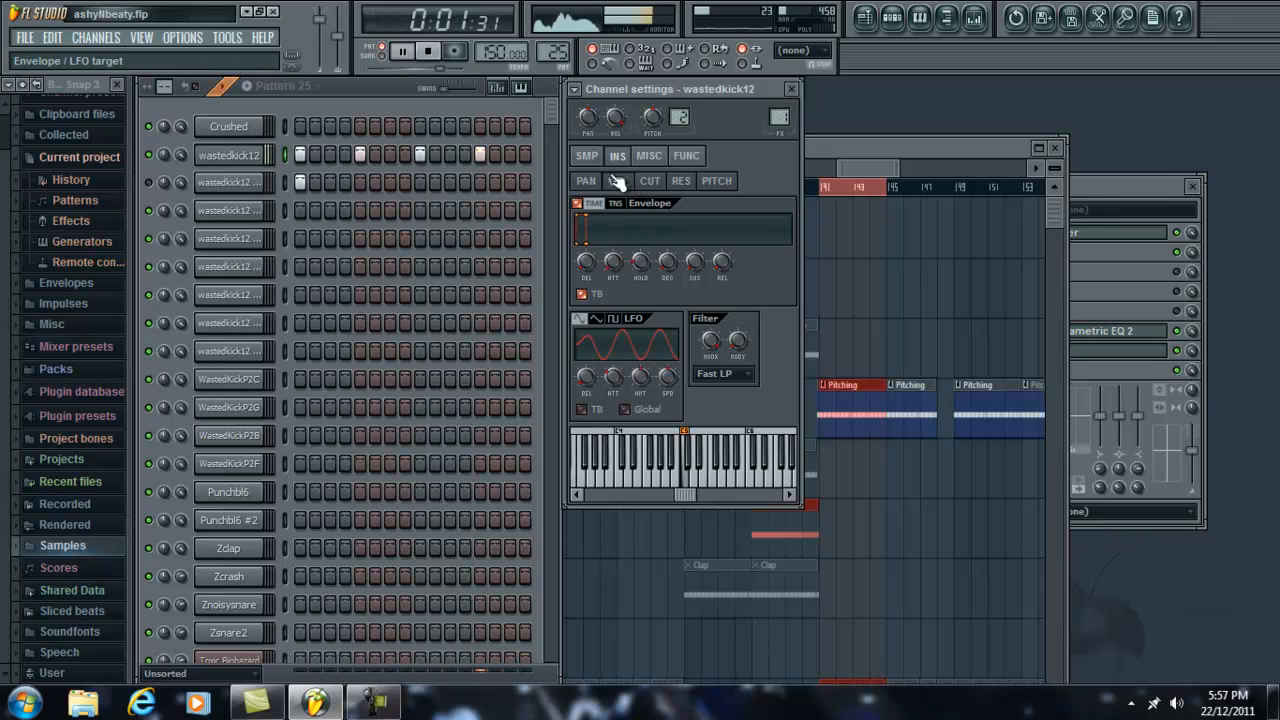
{"action": "left_click", "coordinate": [402, 53]}
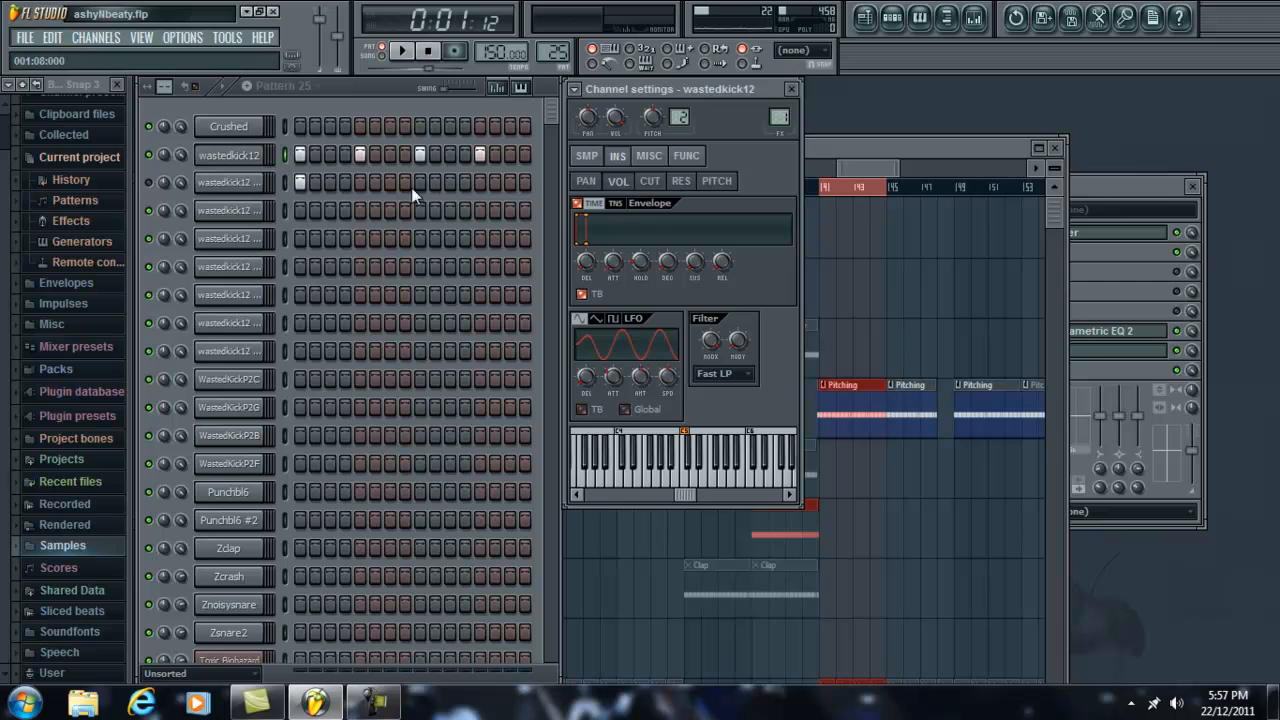
Step: Examine the volume envelopes of the wastedkick12 #3 and Crushed channels and return to wastedkick12's settings
{"action": "left_click", "coordinate": [250, 212]}
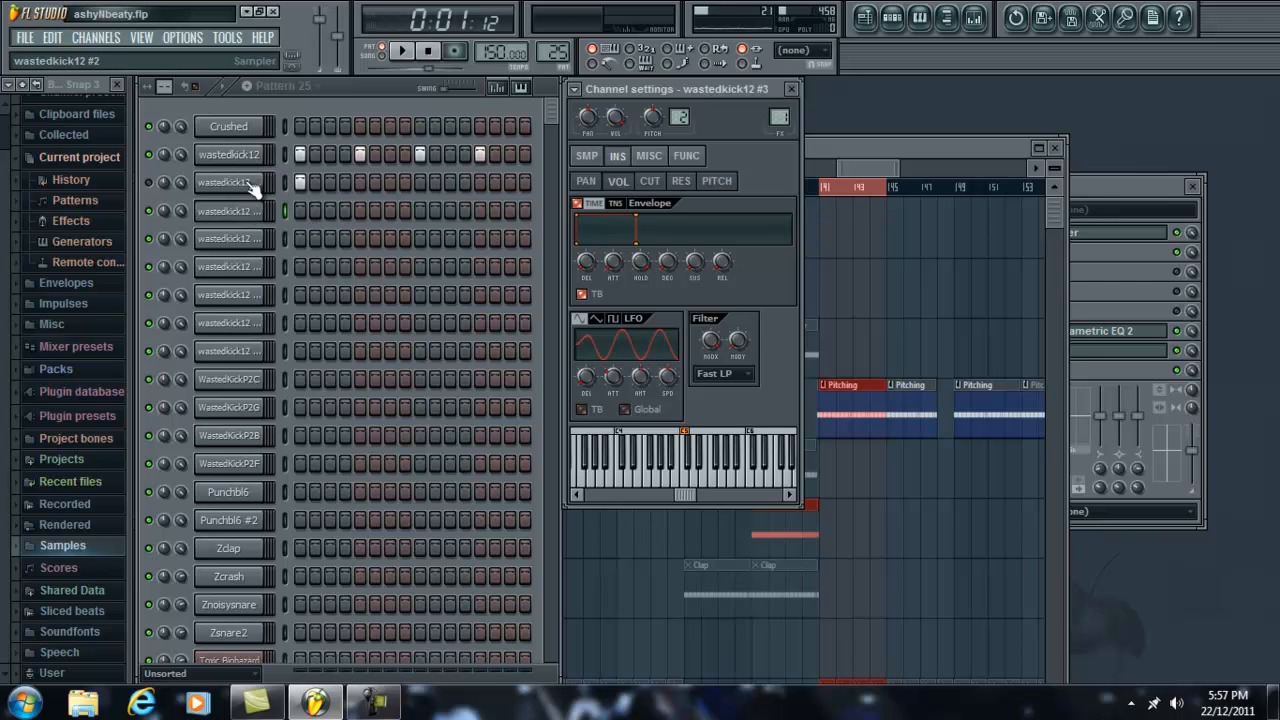
{"action": "left_click", "coordinate": [255, 132]}
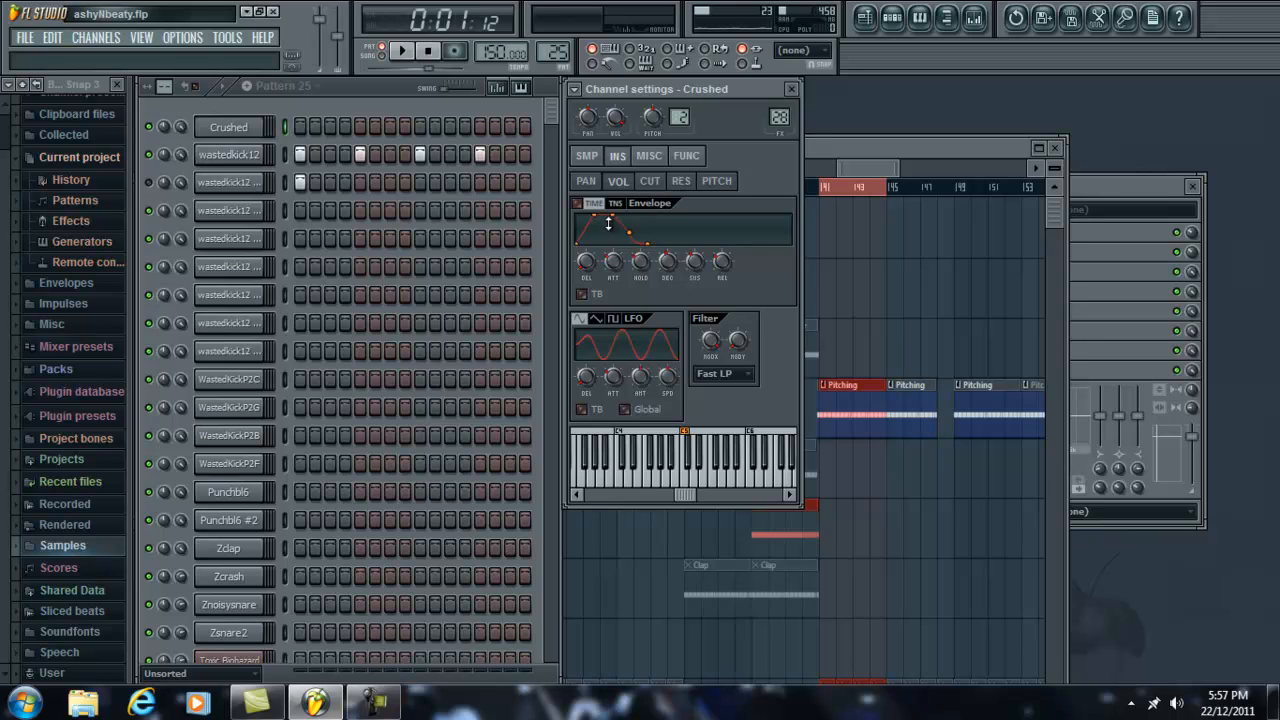
{"action": "left_click_drag", "start_coordinate": [603, 297], "coordinate": [603, 304]}
{"action": "left_click_drag", "start_coordinate": [645, 257], "coordinate": [651, 262]}
{"action": "left_click", "coordinate": [208, 156]}
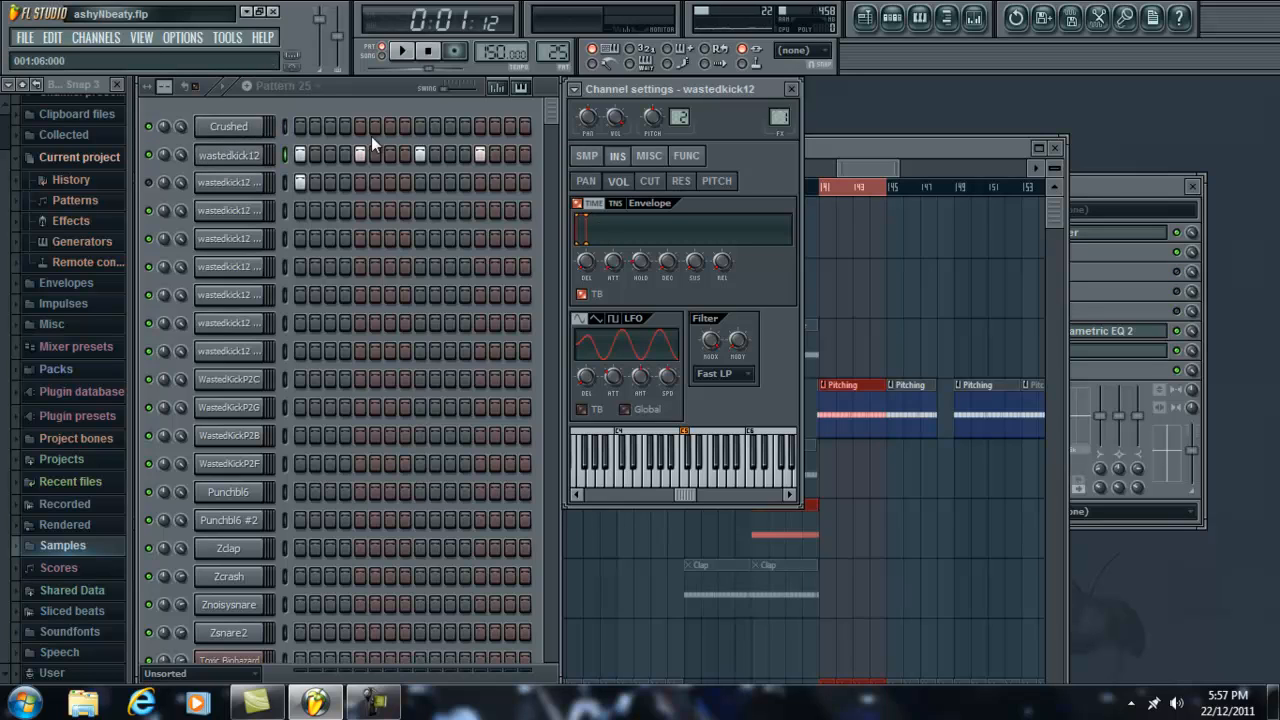
Step: Play Pattern 25, mute wastedkick12, and enable wastedkick12 #2 with extra hits on steps 5, 9 and 13
{"action": "left_click", "coordinate": [403, 52]}
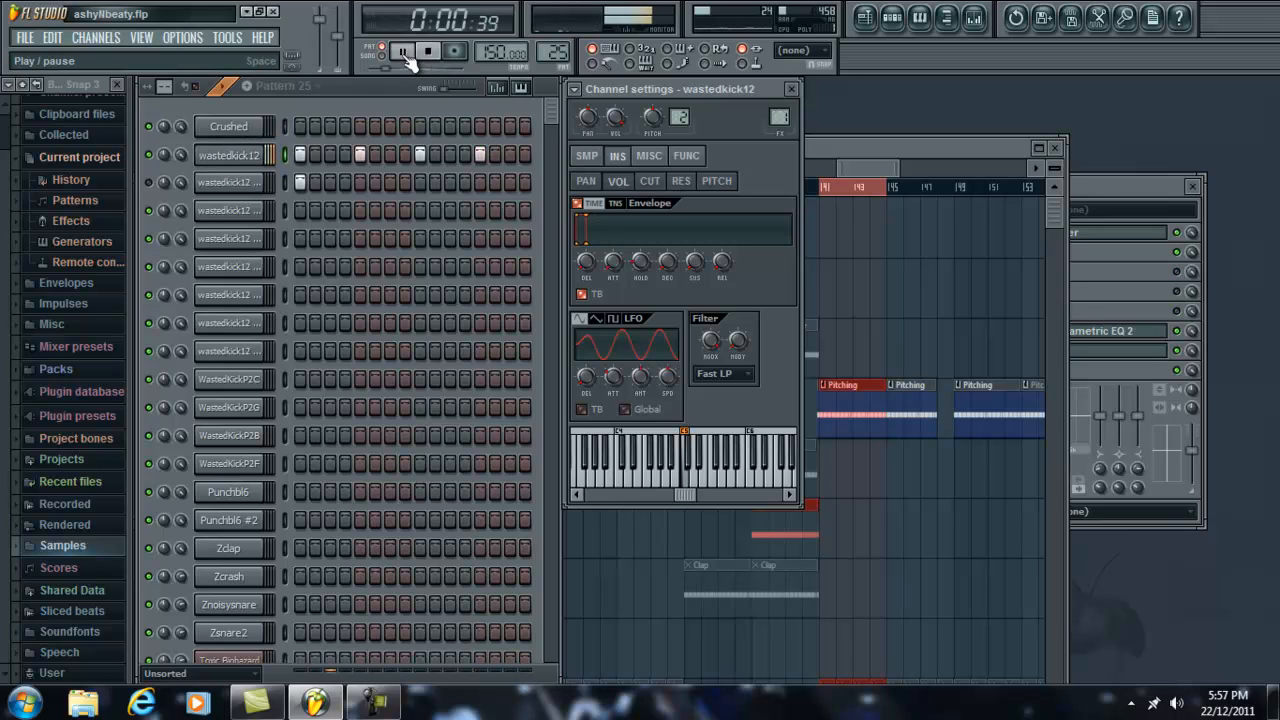
{"action": "left_click", "coordinate": [427, 51]}
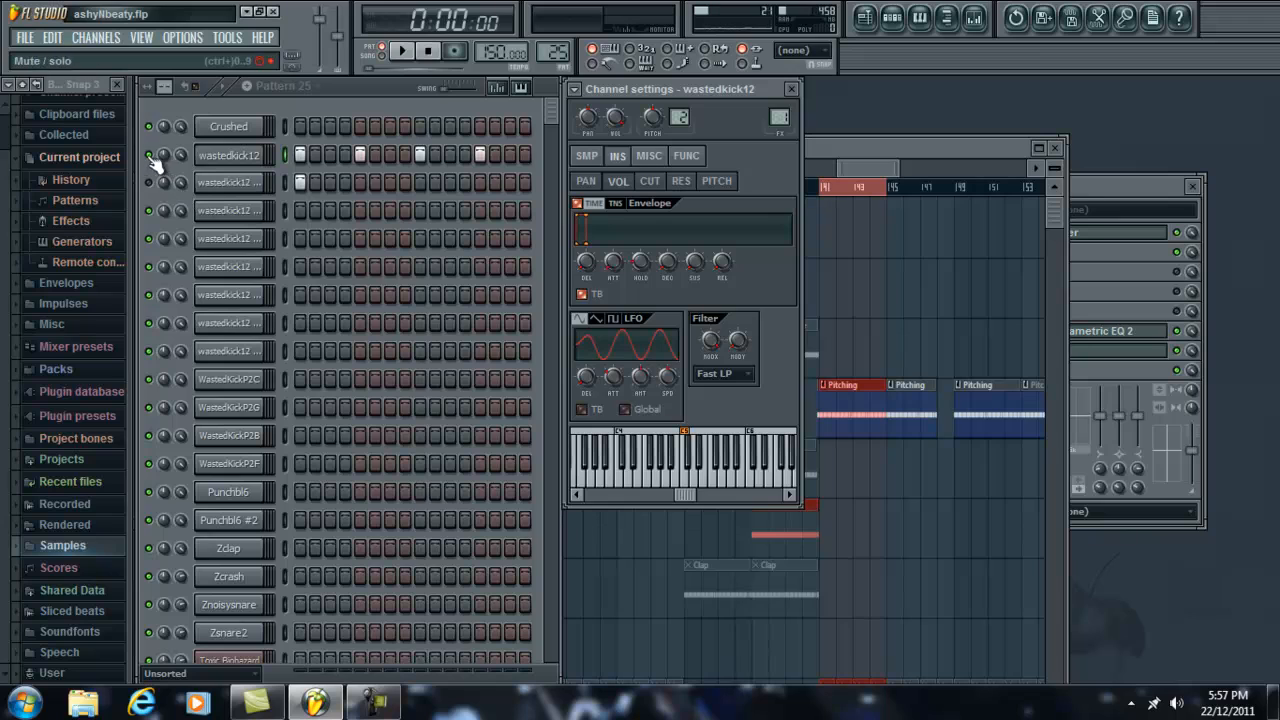
{"action": "left_click", "coordinate": [240, 182]}
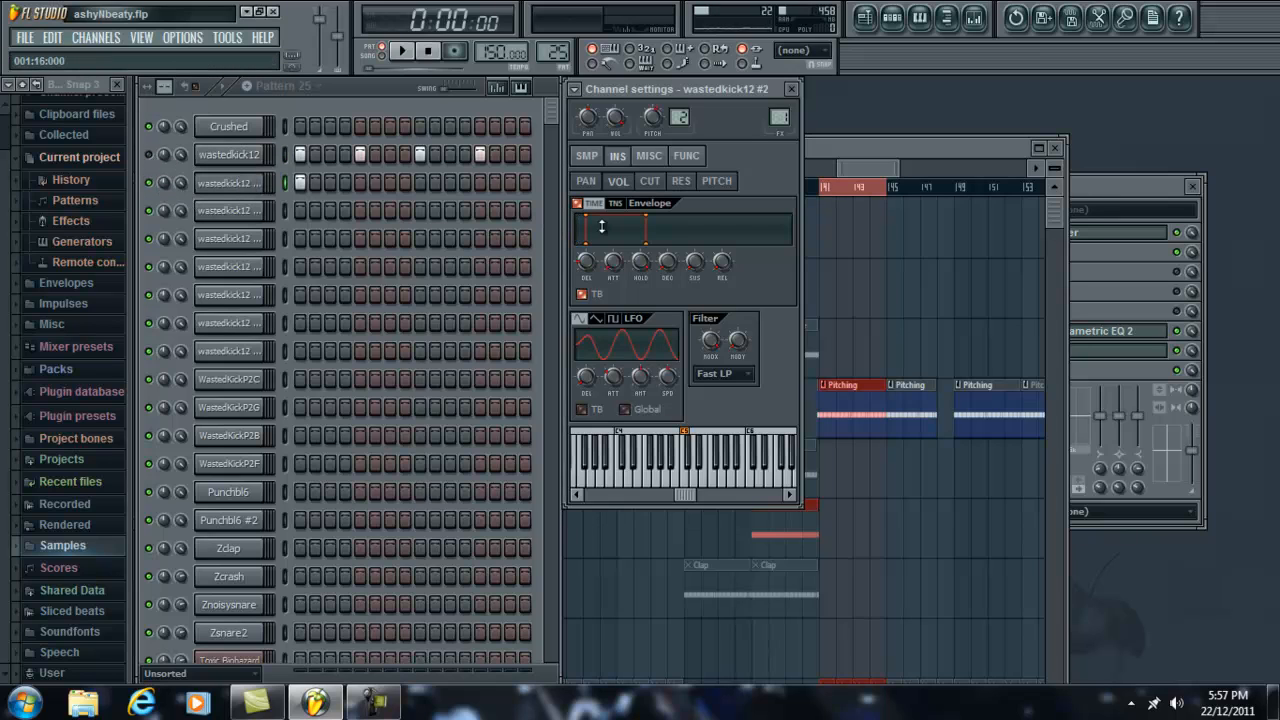
{"action": "left_click", "coordinate": [360, 183]}
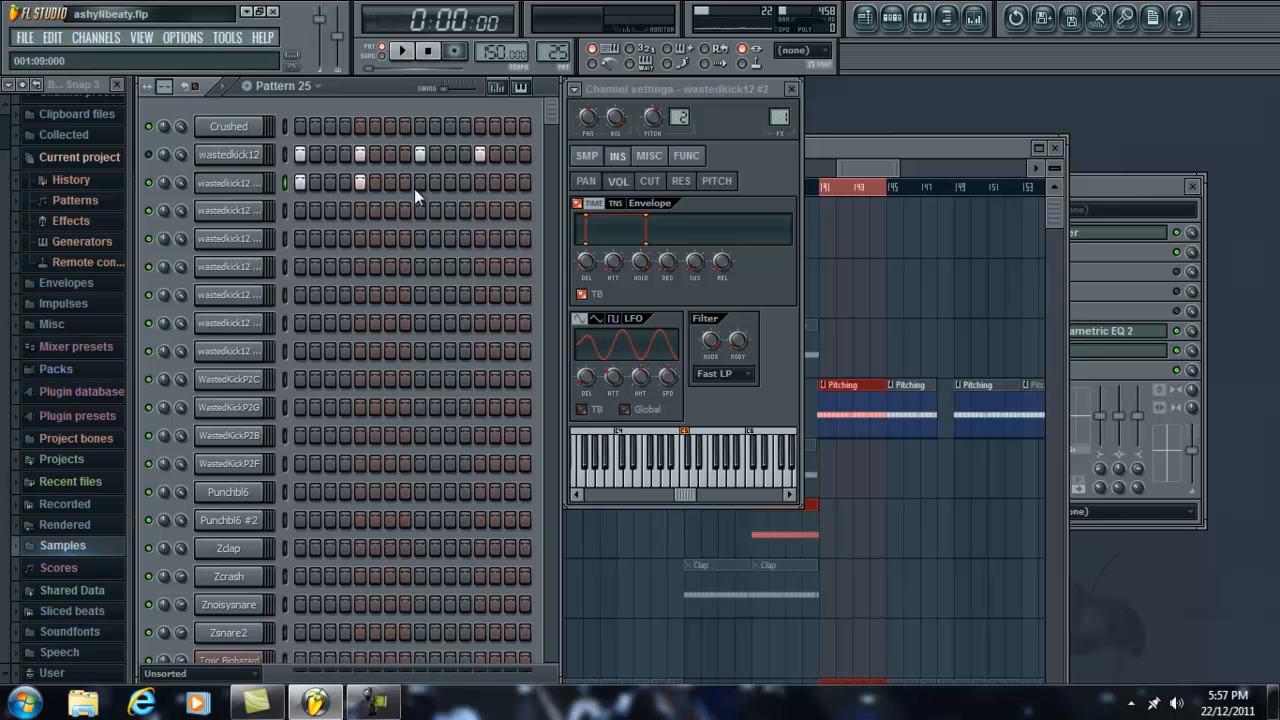
Step: Play Pattern 25 with wastedkick12 #2 alone, unmute wastedkick12, and play both kicks together
{"action": "left_click", "coordinate": [587, 155]}
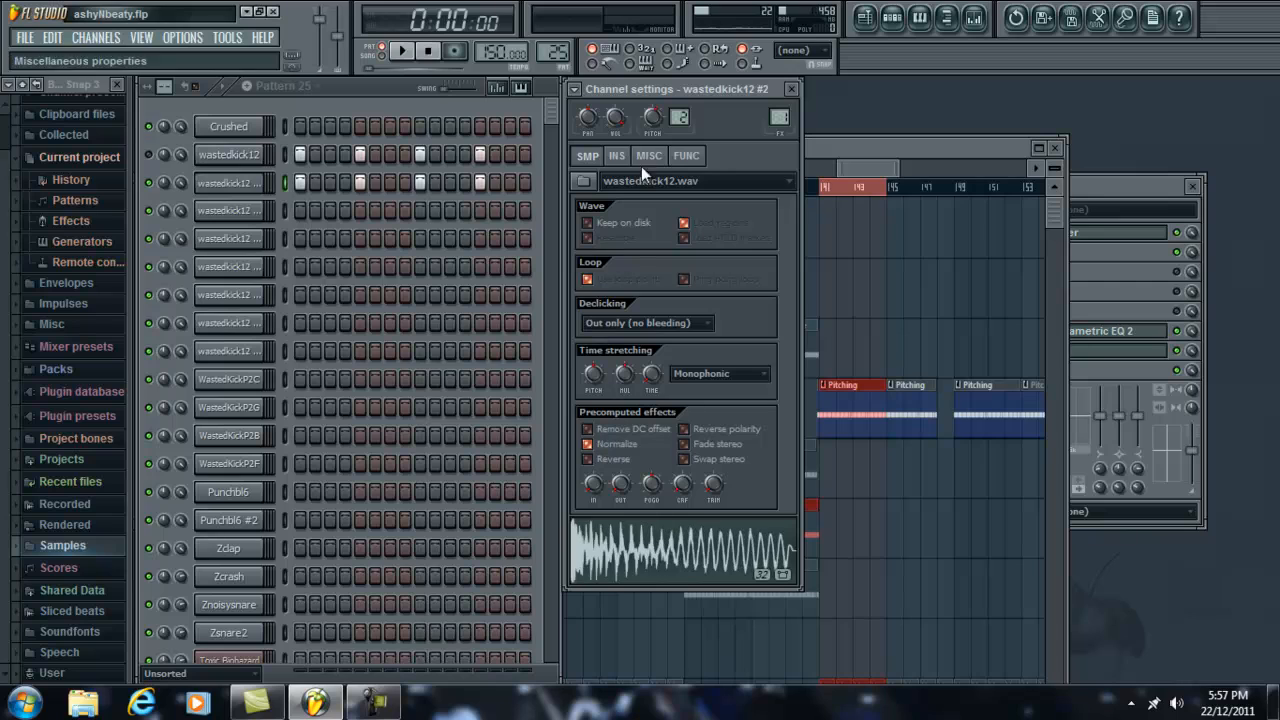
{"action": "left_click", "coordinate": [403, 50]}
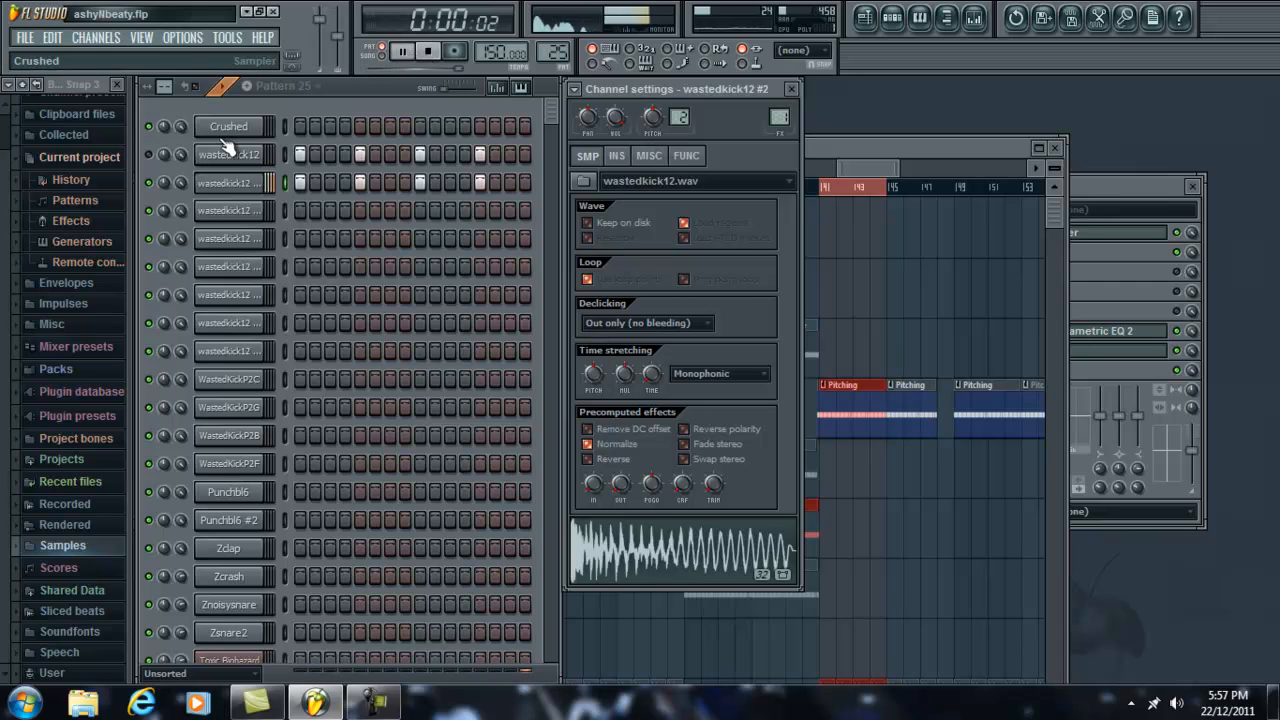
{"action": "left_click", "coordinate": [150, 155]}
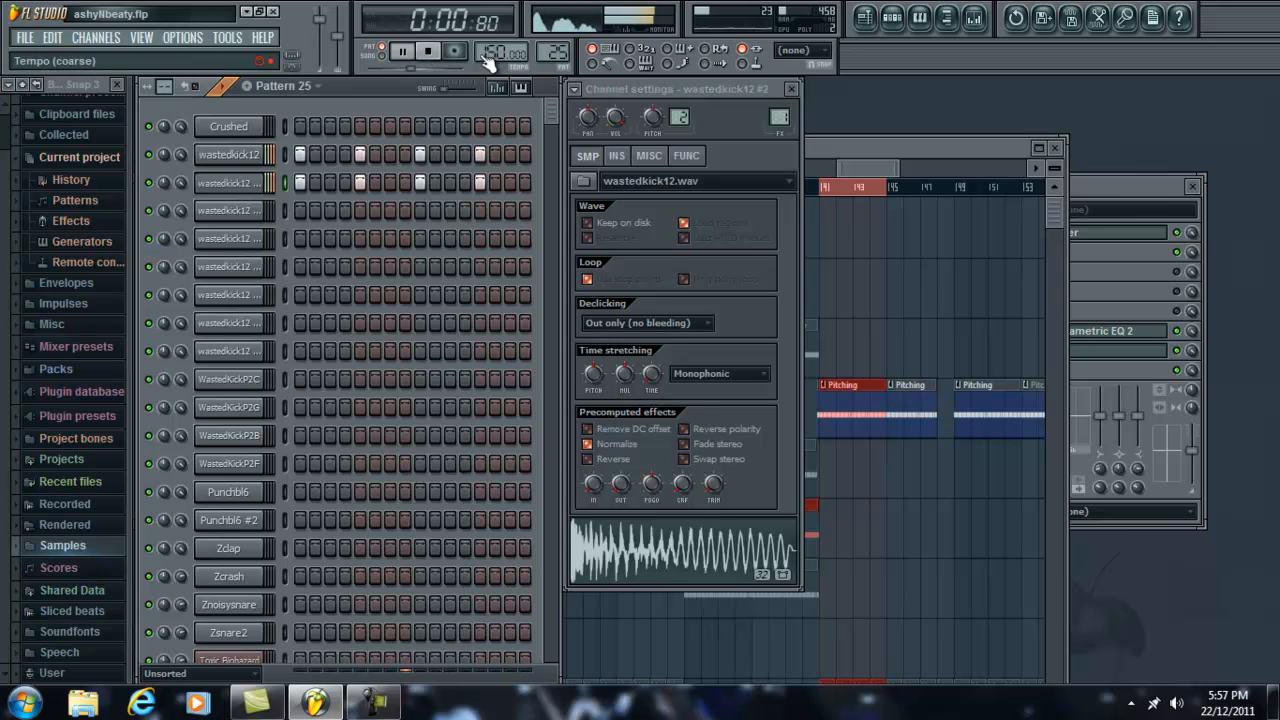
{"action": "left_click", "coordinate": [440, 51]}
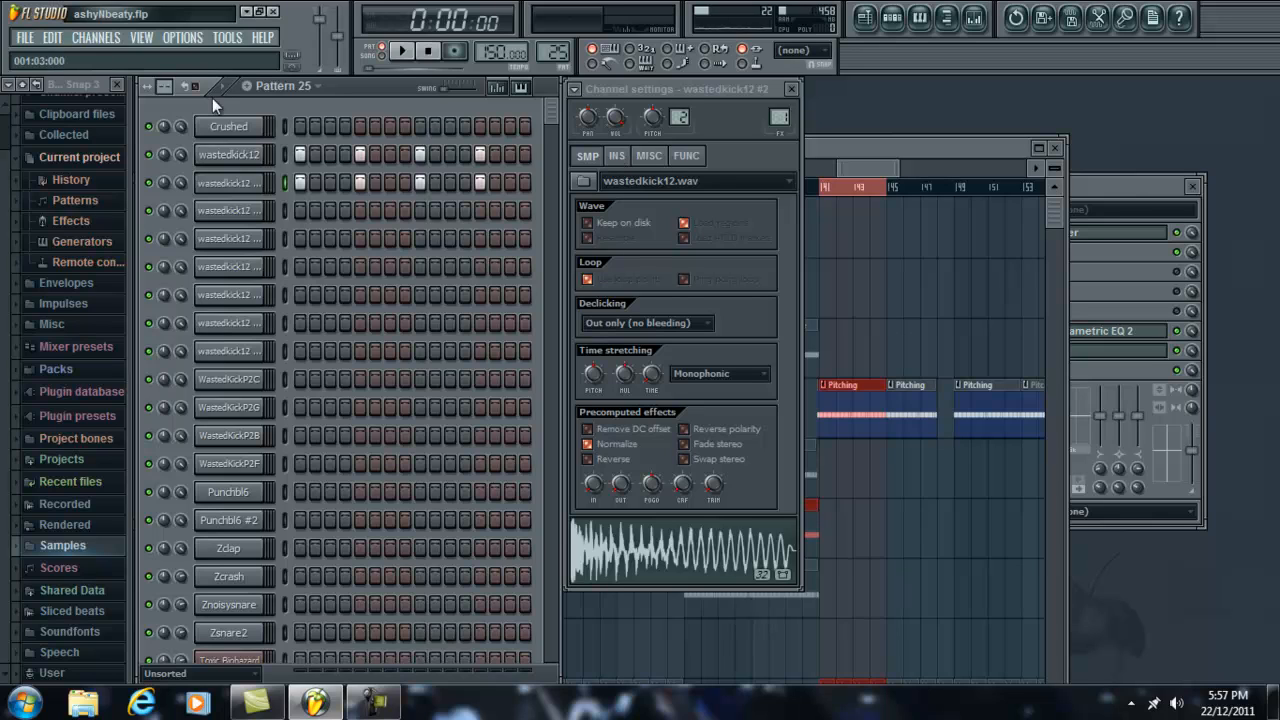
{"action": "key", "text": "space"}
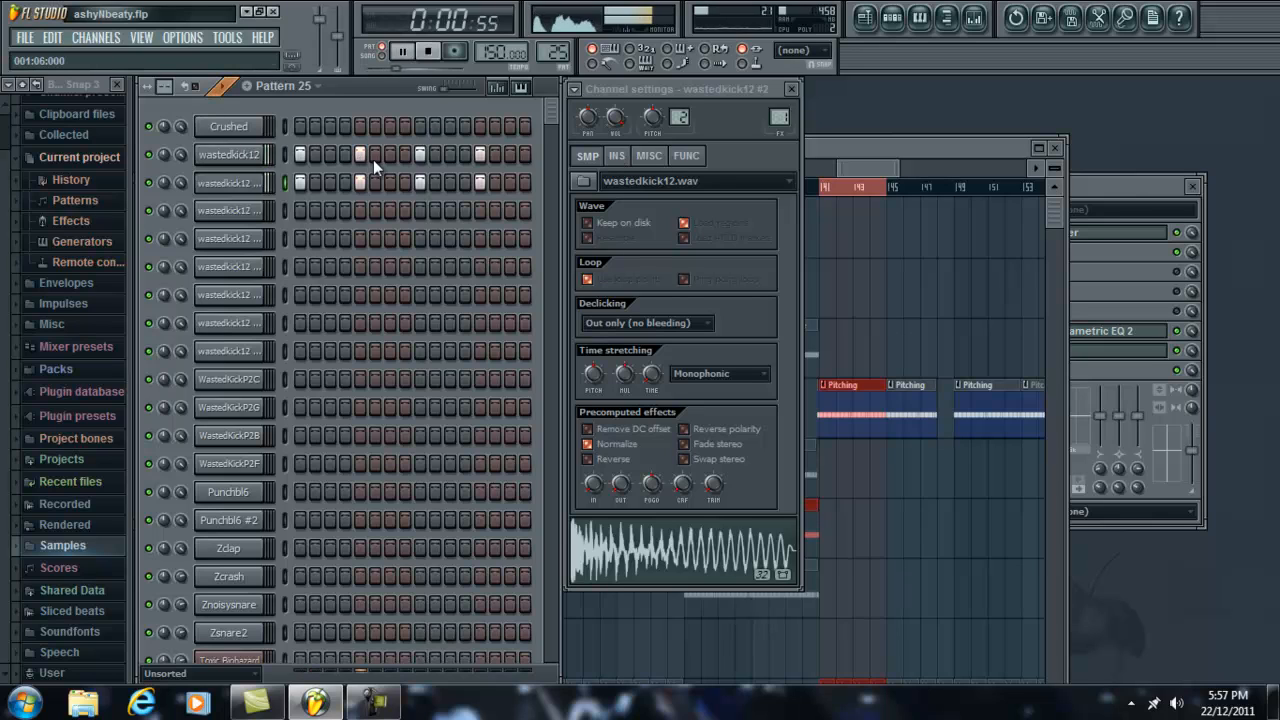
{"action": "key", "text": "space"}
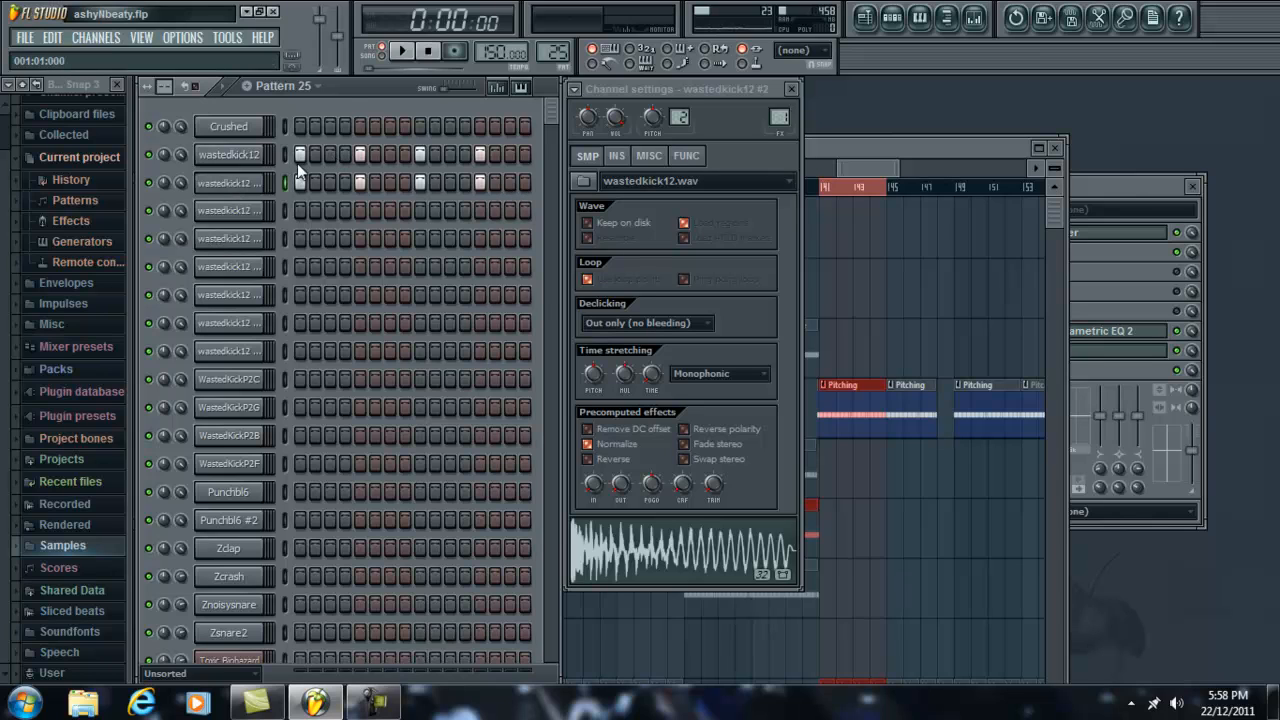
Step: Preview the WastedKickP2C, WastedKickP2G, WastedKickP2B and WastedKickP2F channels one after another
{"action": "left_click", "coordinate": [250, 390]}
{"action": "left_click", "coordinate": [250, 385]}
{"action": "left_click", "coordinate": [250, 408]}
{"action": "left_click", "coordinate": [250, 437]}
{"action": "left_click", "coordinate": [248, 465]}
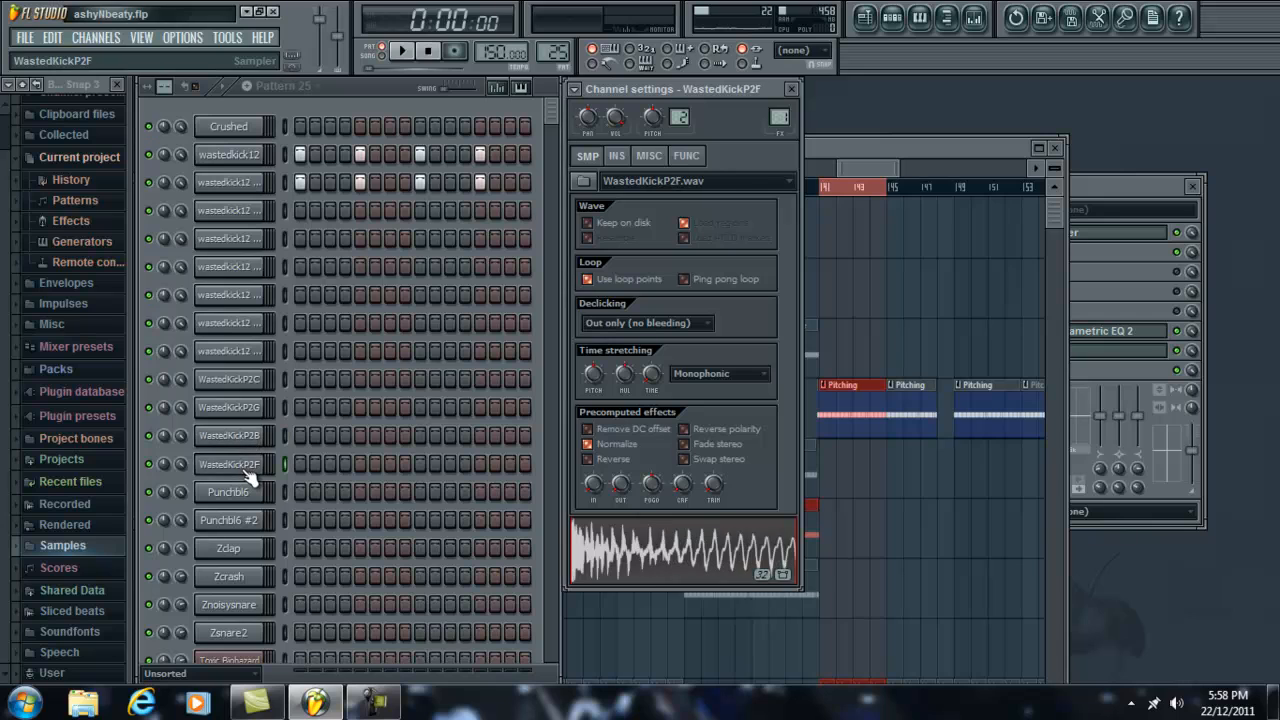
Step: Maximize the Playlist, play the selected Pitching kick clip from bar 141 in song mode, and restore the window
{"action": "left_click", "coordinate": [937, 147]}
{"action": "double_click", "coordinate": [937, 147]}
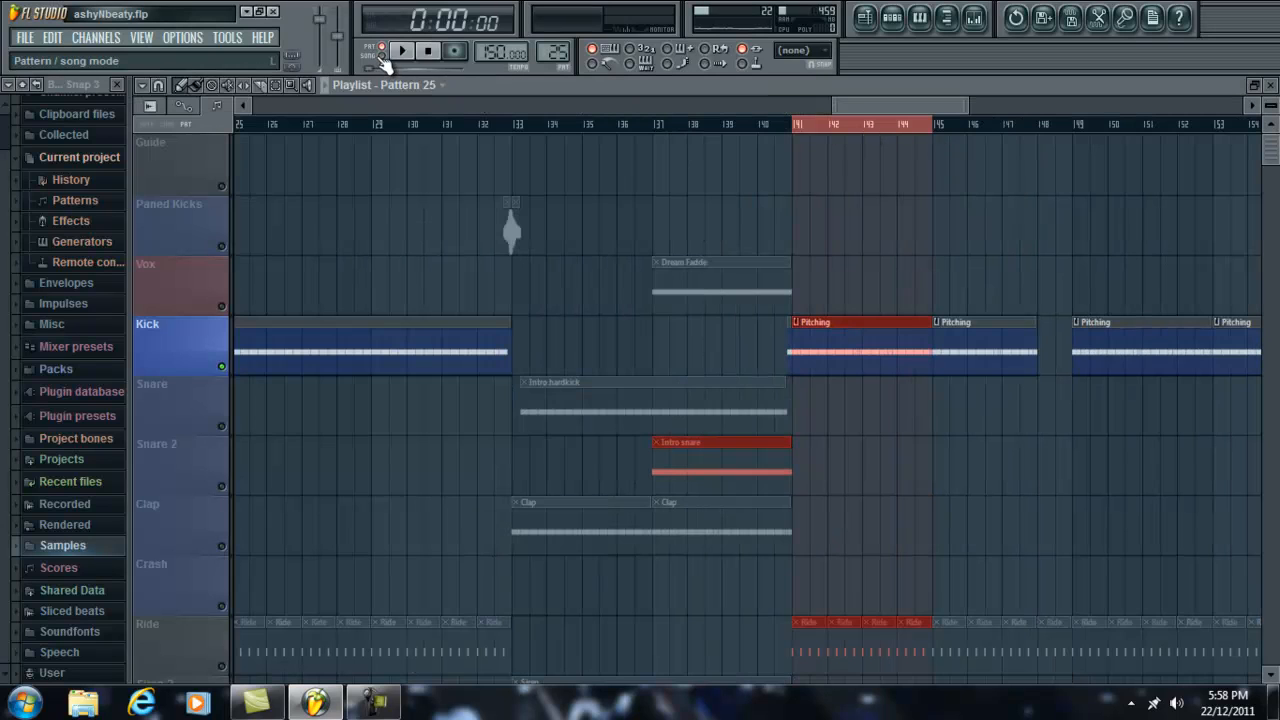
{"action": "key", "text": "space"}
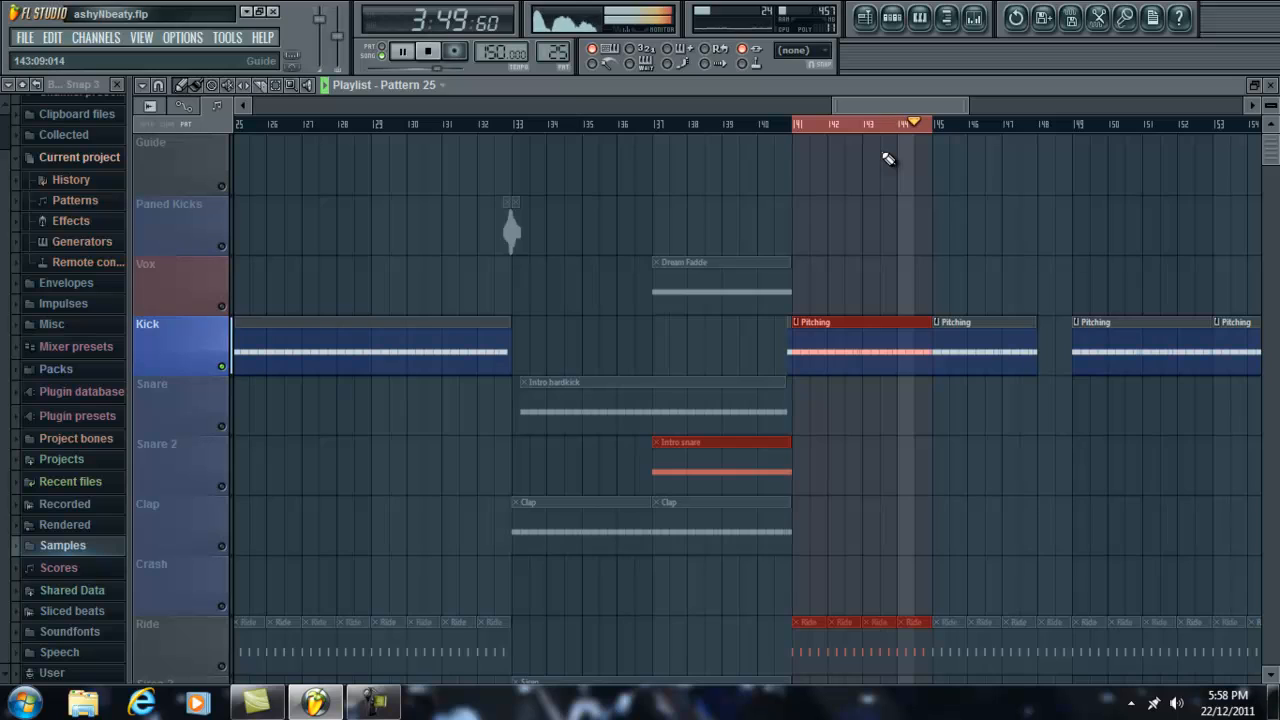
{"action": "key", "text": "space"}
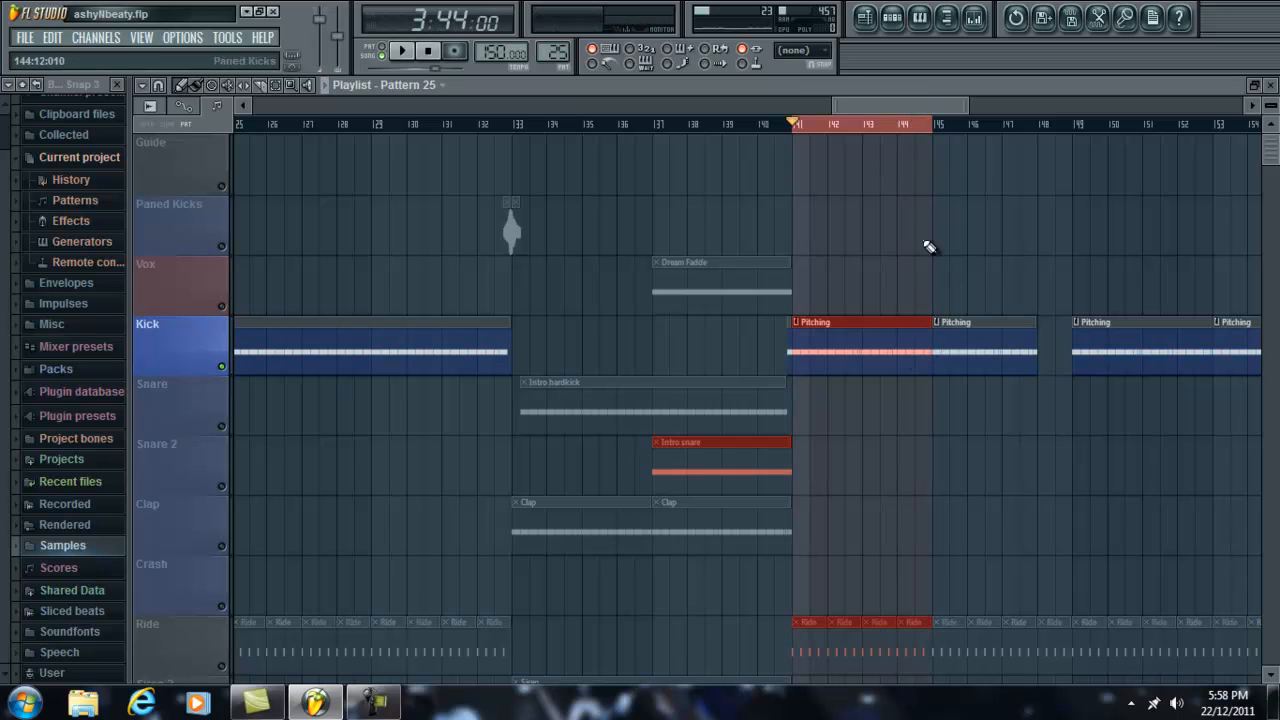
{"action": "double_click", "coordinate": [916, 82]}
{"action": "left_click", "coordinate": [477, 103]}
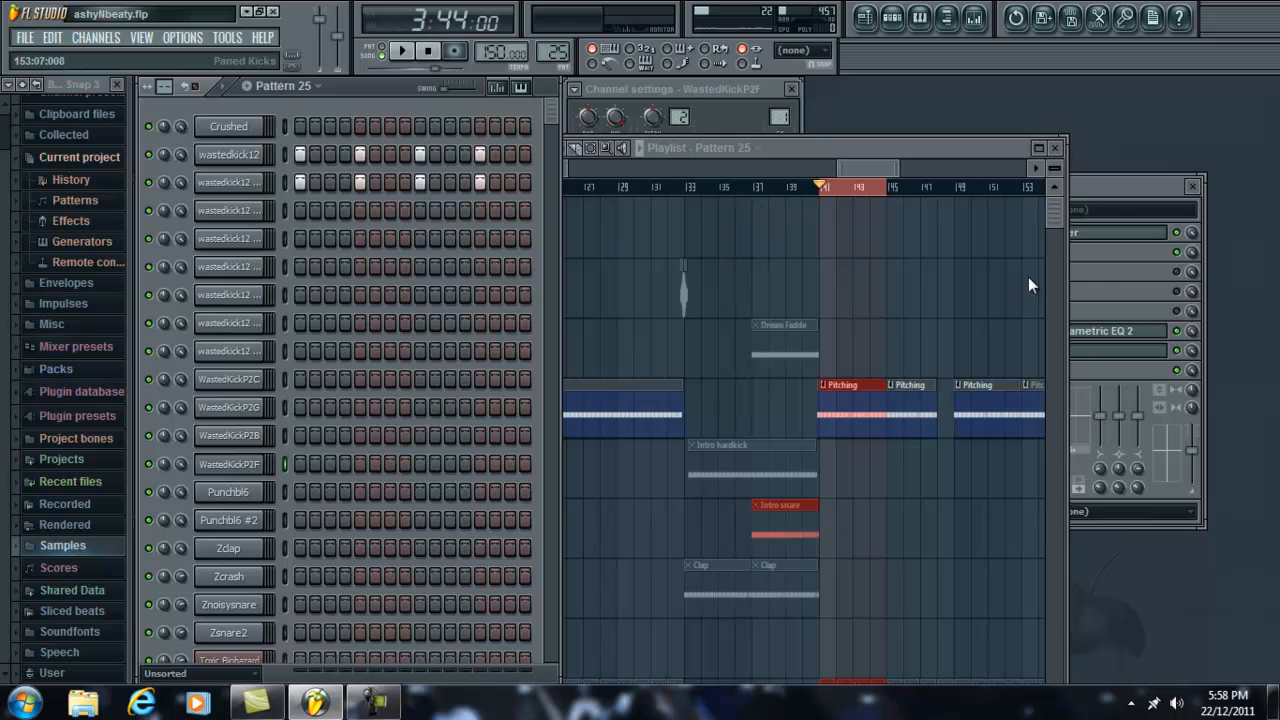
Step: Compare the WastedKickP2C and wastedkick12 #2 samples by previewing each waveform
{"action": "left_click", "coordinate": [262, 380]}
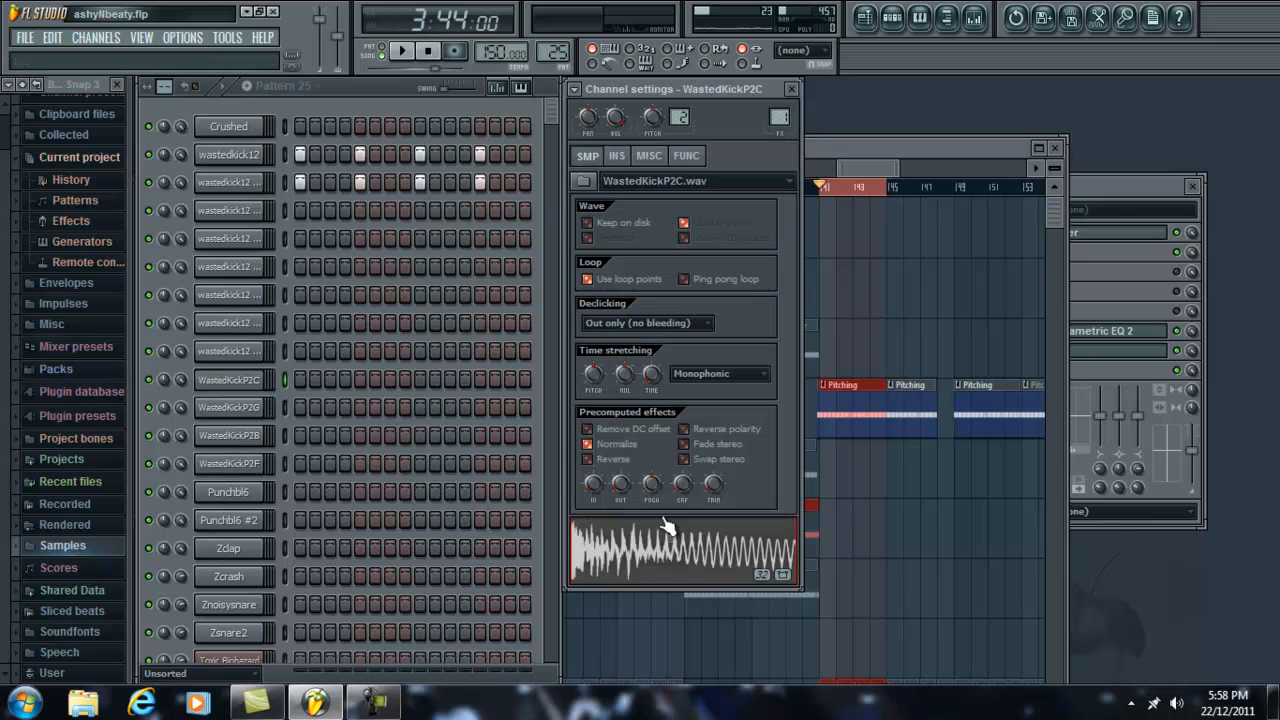
{"action": "left_click", "coordinate": [675, 570]}
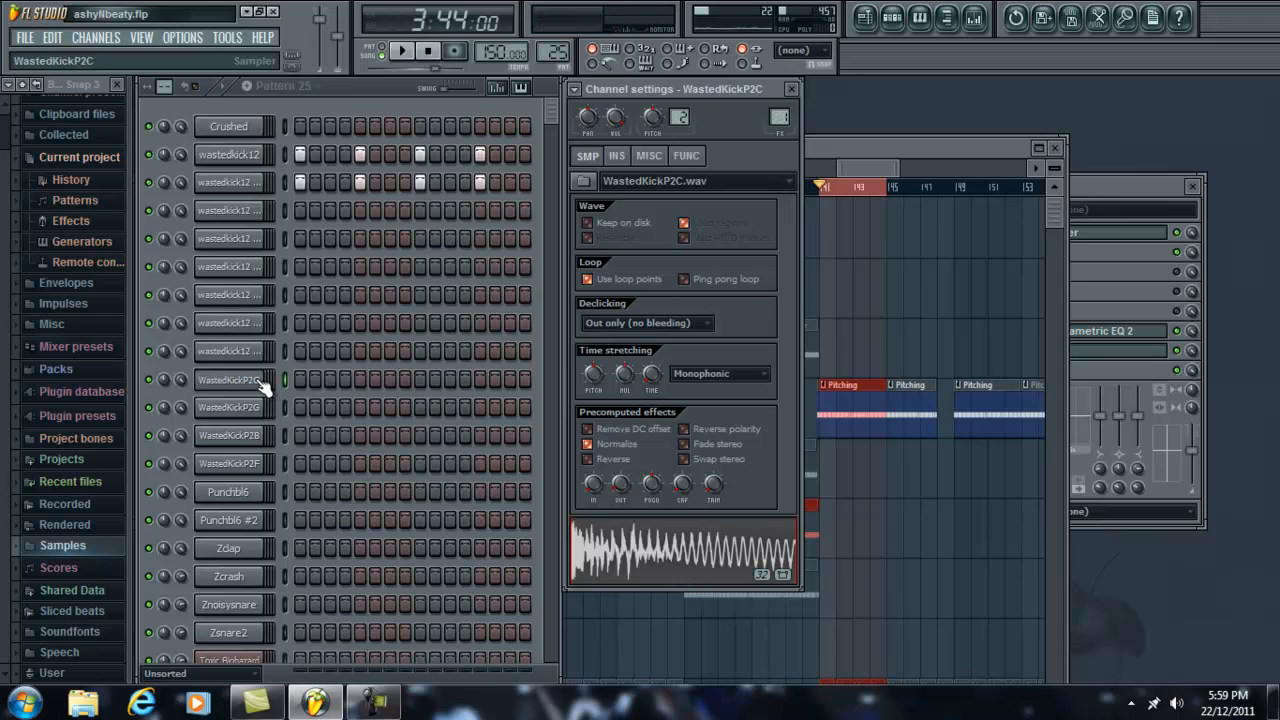
{"action": "left_click", "coordinate": [257, 182]}
{"action": "left_click", "coordinate": [700, 563]}
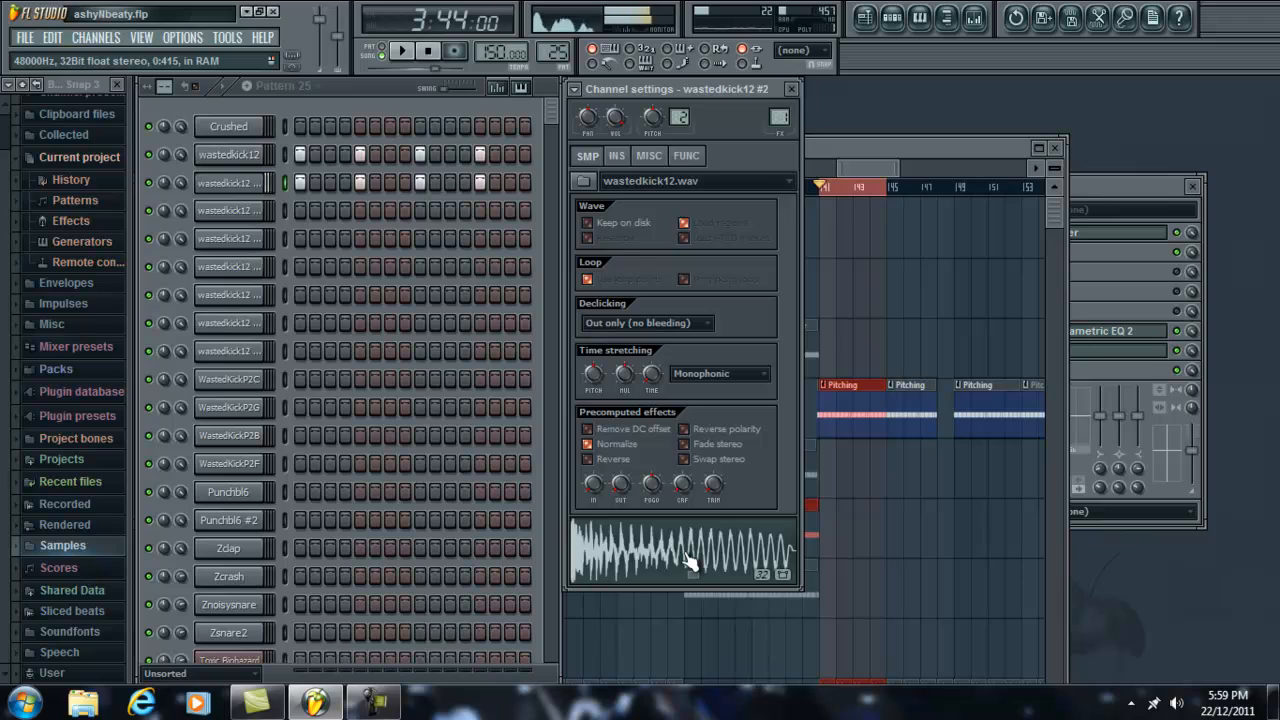
Step: Mute wastedkick12, switch playback back to pattern mode, and play Pattern 25 with wastedkick12 #2
{"action": "left_click", "coordinate": [149, 155]}
{"action": "key", "text": "space"}
{"action": "key", "text": "space"}
{"action": "left_click", "coordinate": [381, 46]}
{"action": "left_click", "coordinate": [401, 50]}
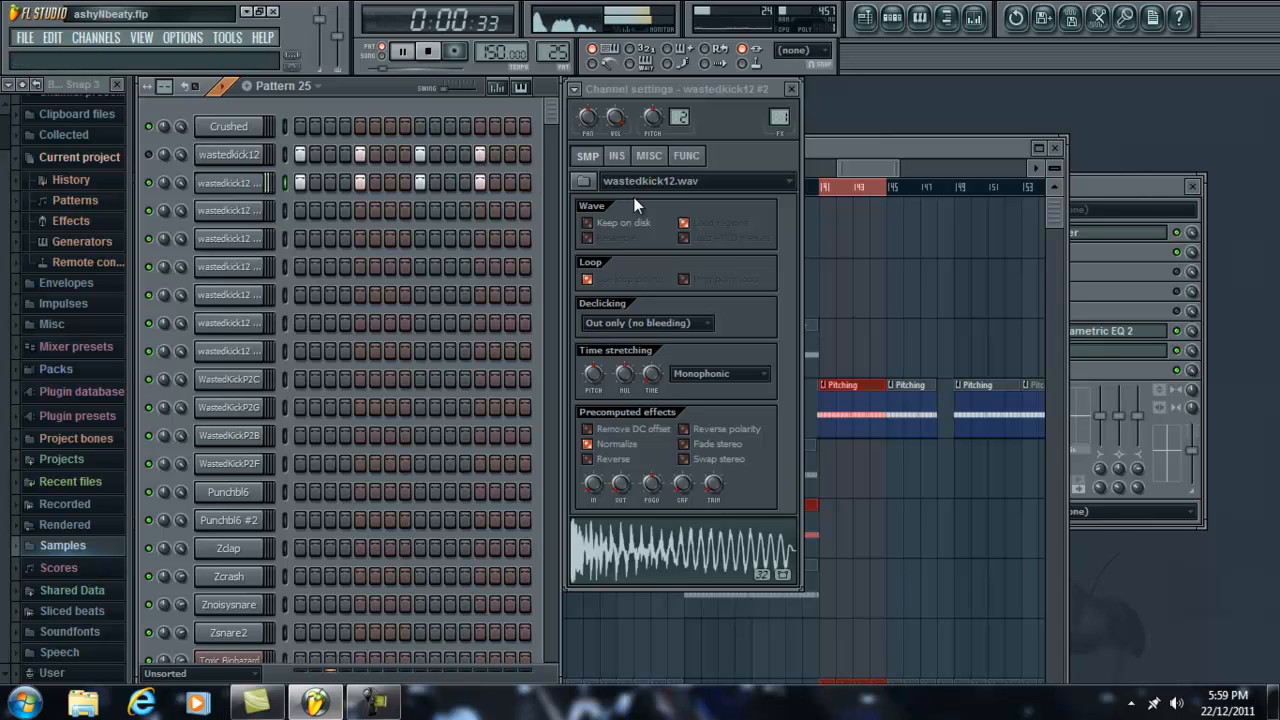
Step: Open GTune on the Hard Kick mixer track and play Pattern 25 to read the kick's pitch
{"action": "left_click", "coordinate": [1170, 204]}
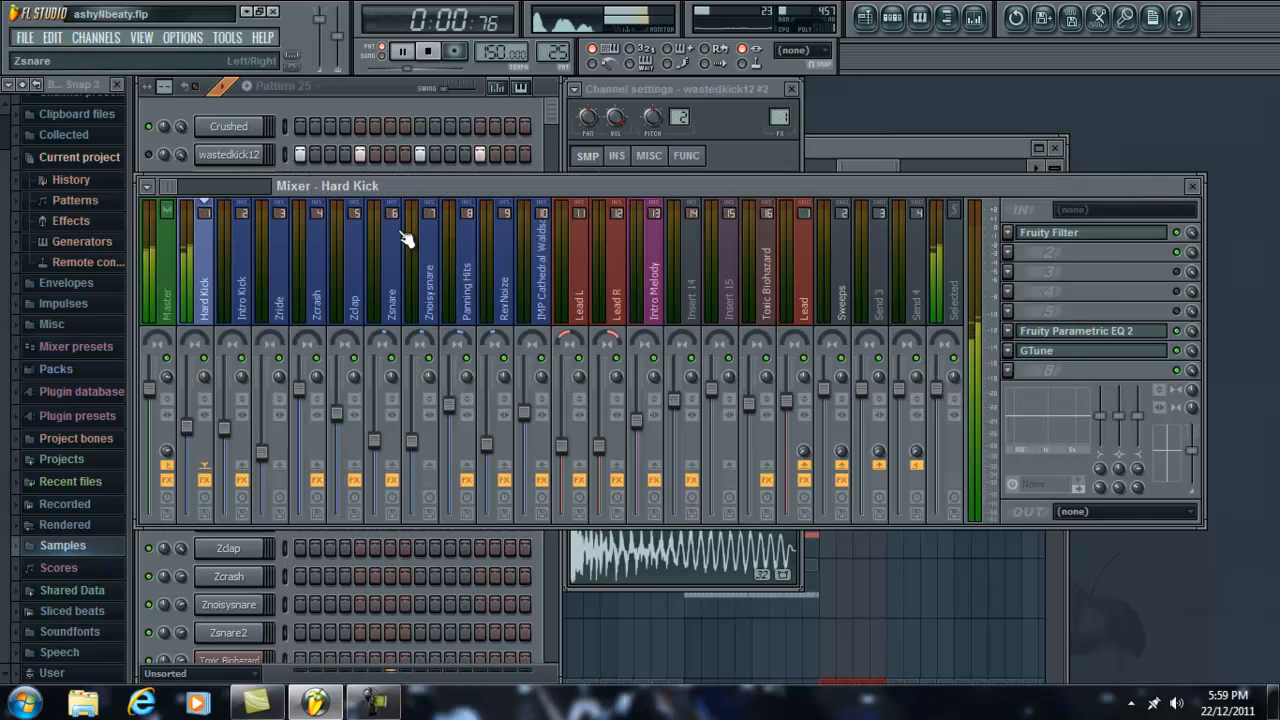
{"action": "key", "text": "space"}
{"action": "left_click", "coordinate": [1081, 352]}
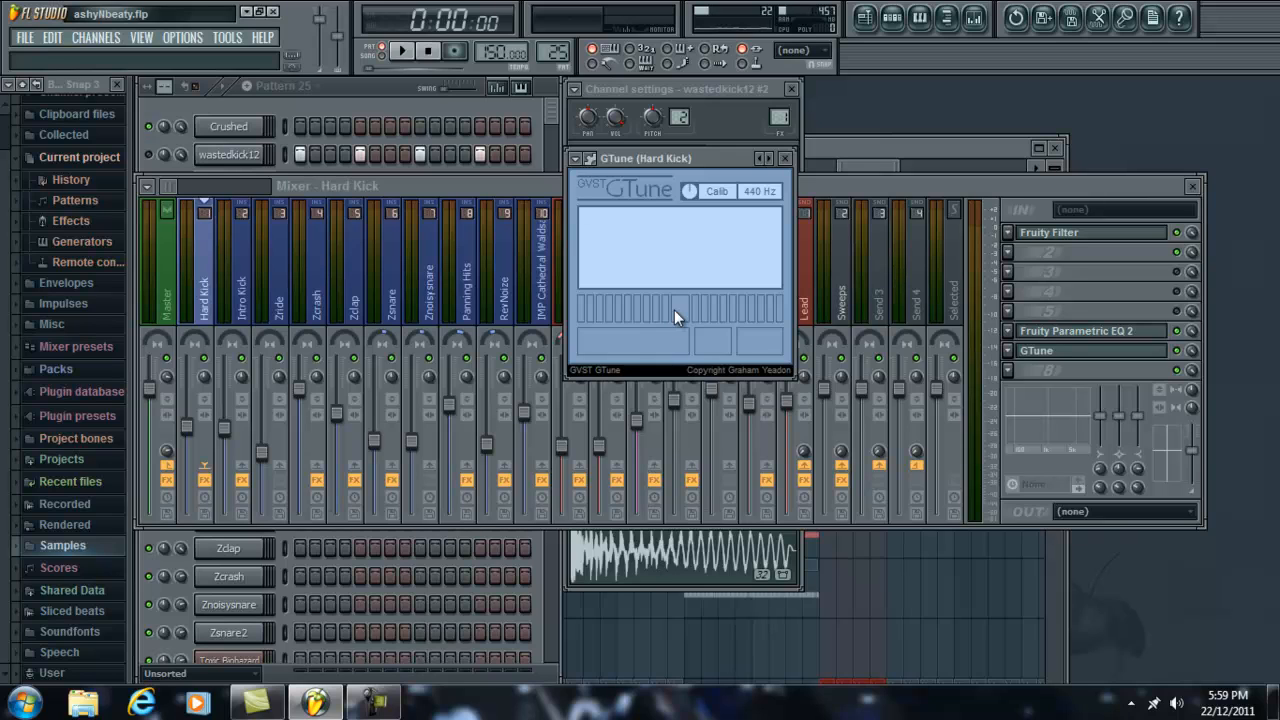
{"action": "key", "text": "space"}
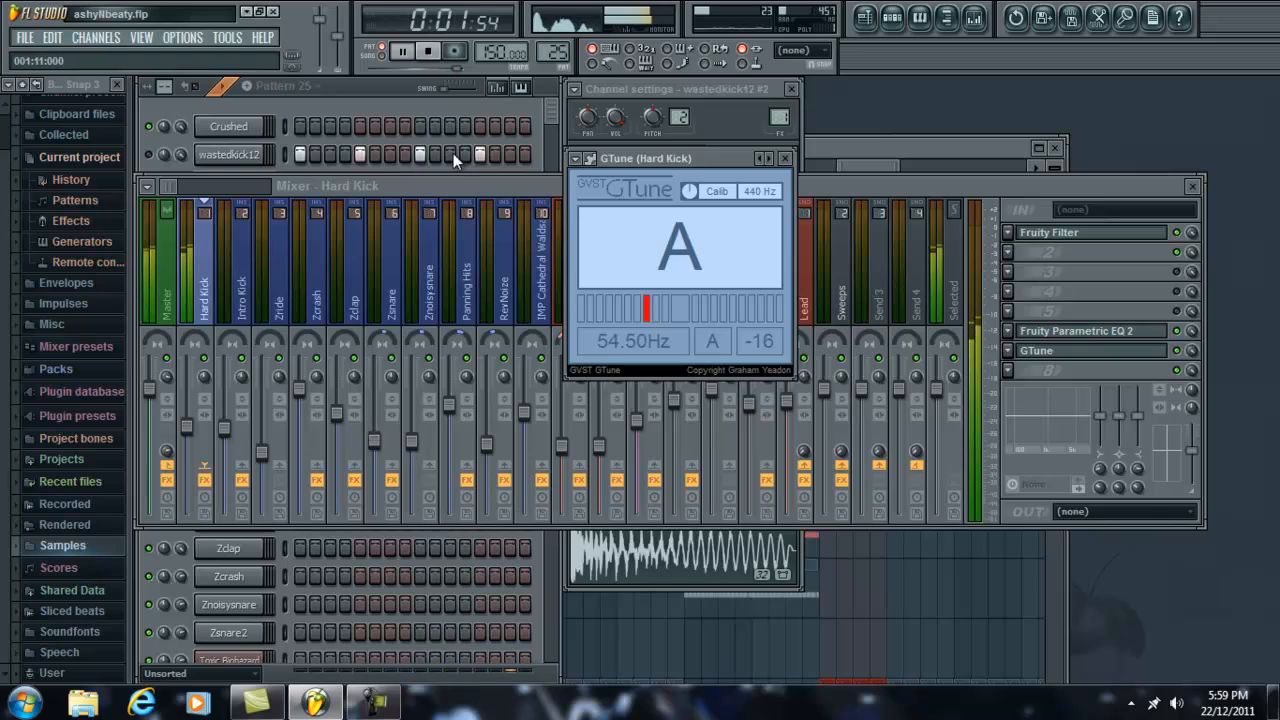
{"action": "key", "text": "space"}
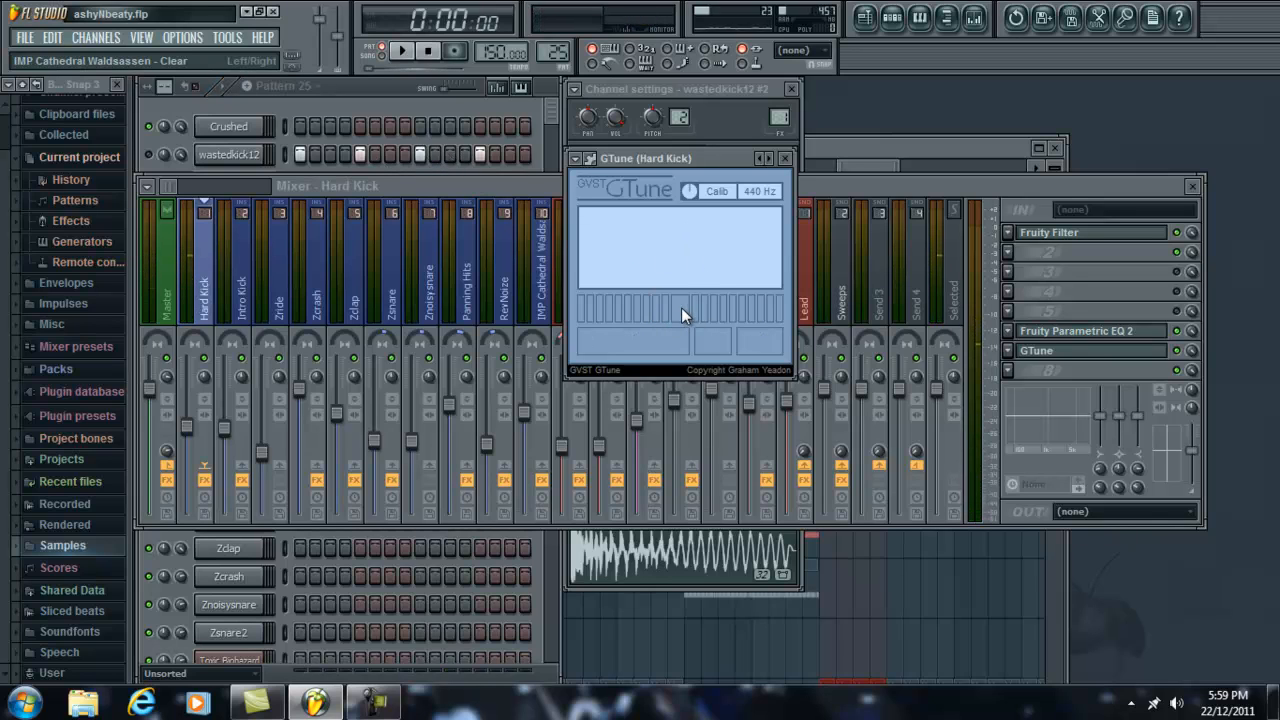
{"action": "key", "text": "space"}
{"action": "key", "text": "space"}
Step: Arrange the GTune window beside the wastedkick12 #2 channel settings with Pattern 25 playing
{"action": "left_click", "coordinate": [348, 100]}
{"action": "left_click", "coordinate": [251, 186]}
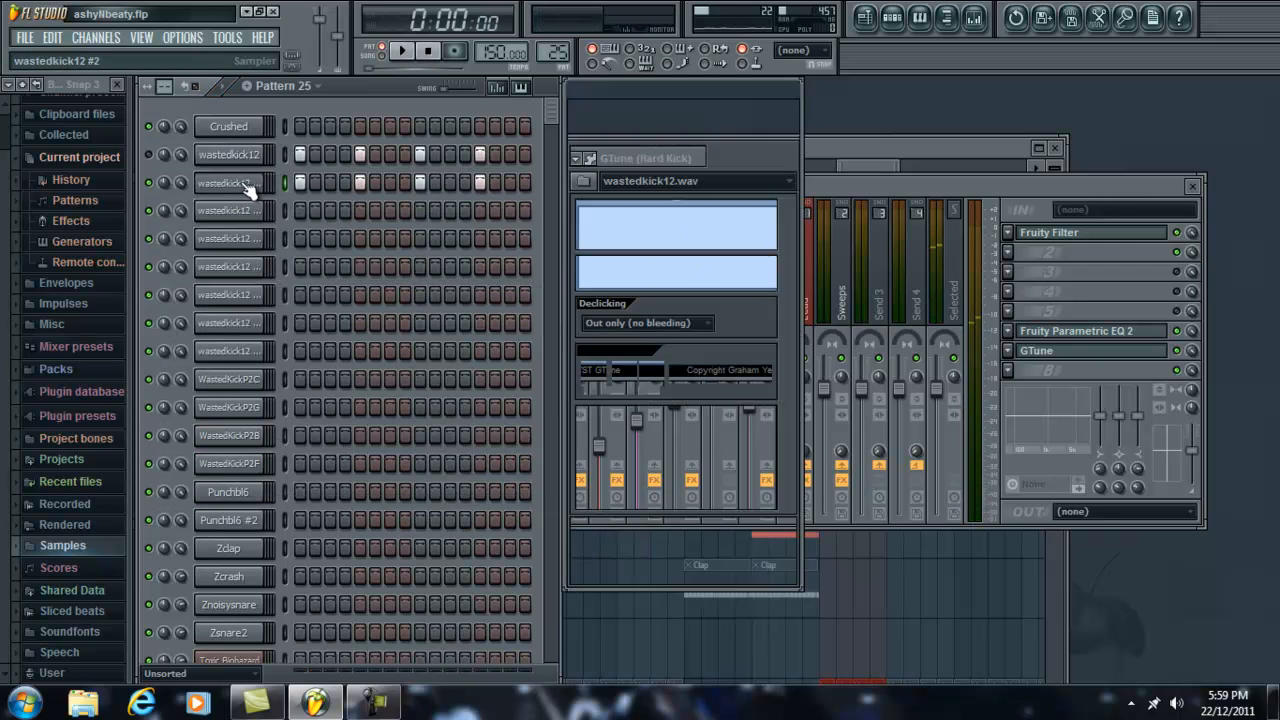
{"action": "left_click", "coordinate": [259, 186]}
{"action": "left_click", "coordinate": [259, 188]}
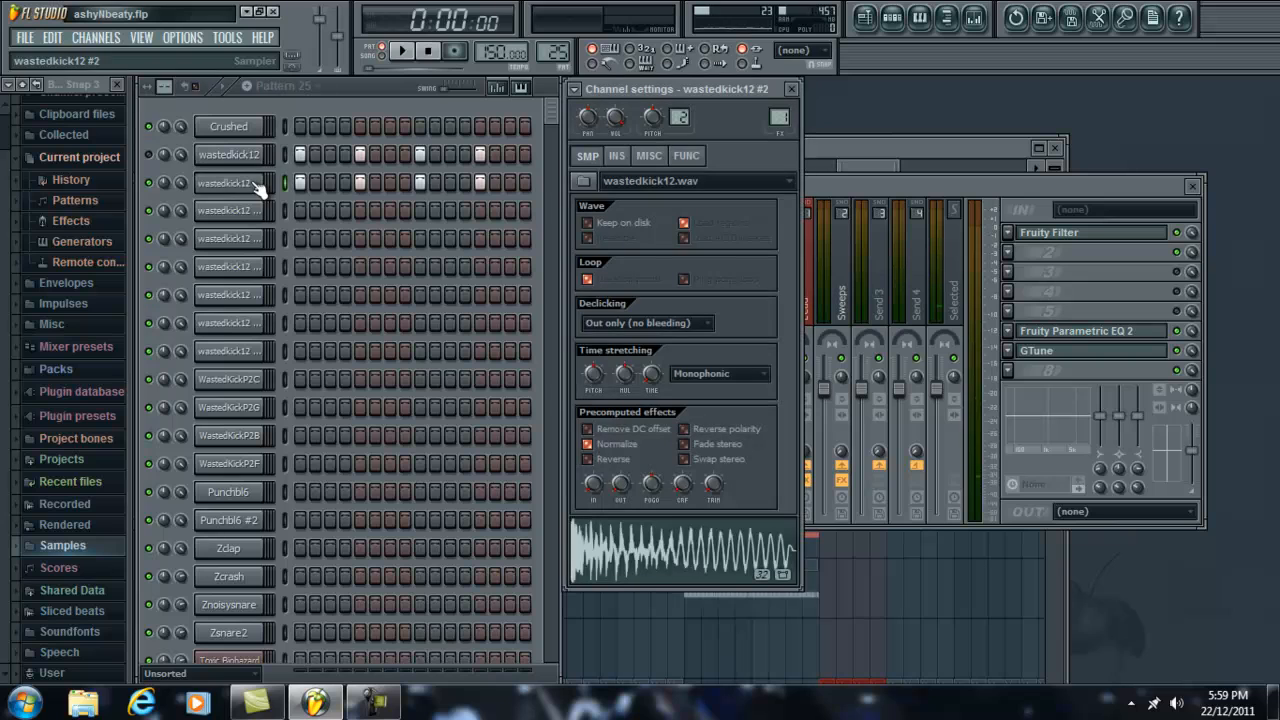
{"action": "left_click", "coordinate": [941, 188]}
{"action": "left_click", "coordinate": [1060, 350]}
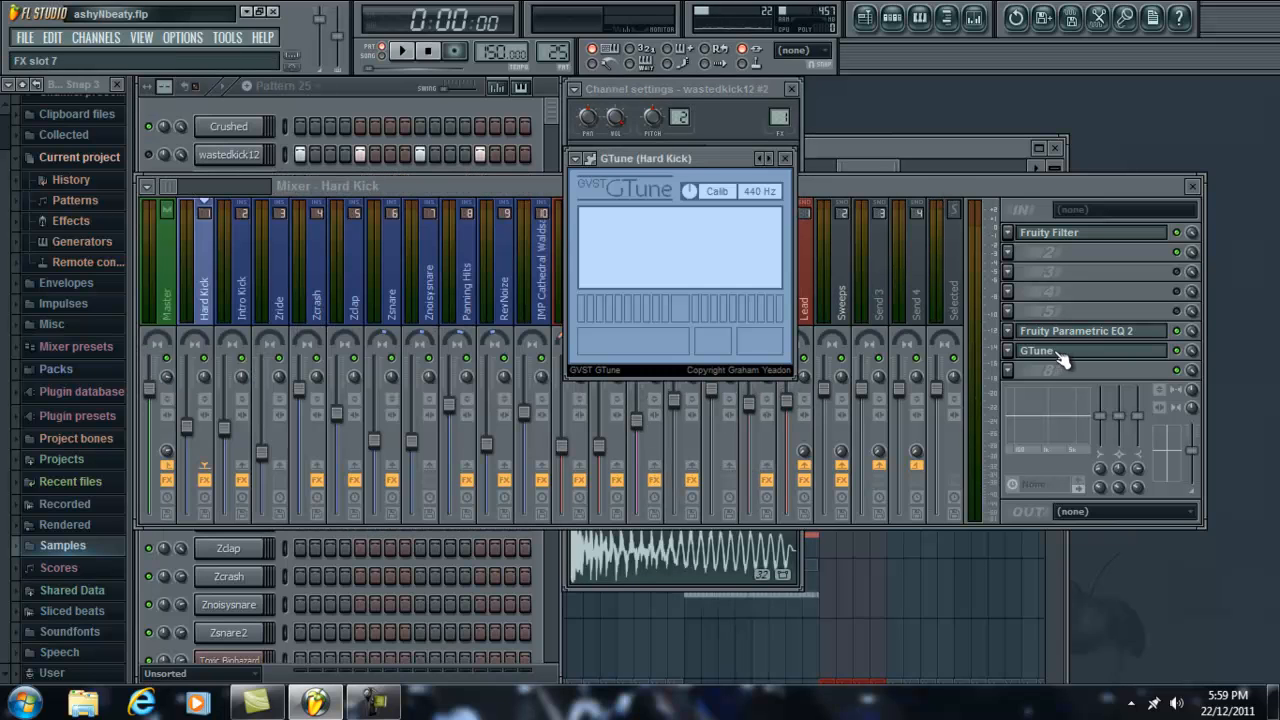
{"action": "key", "text": "space"}
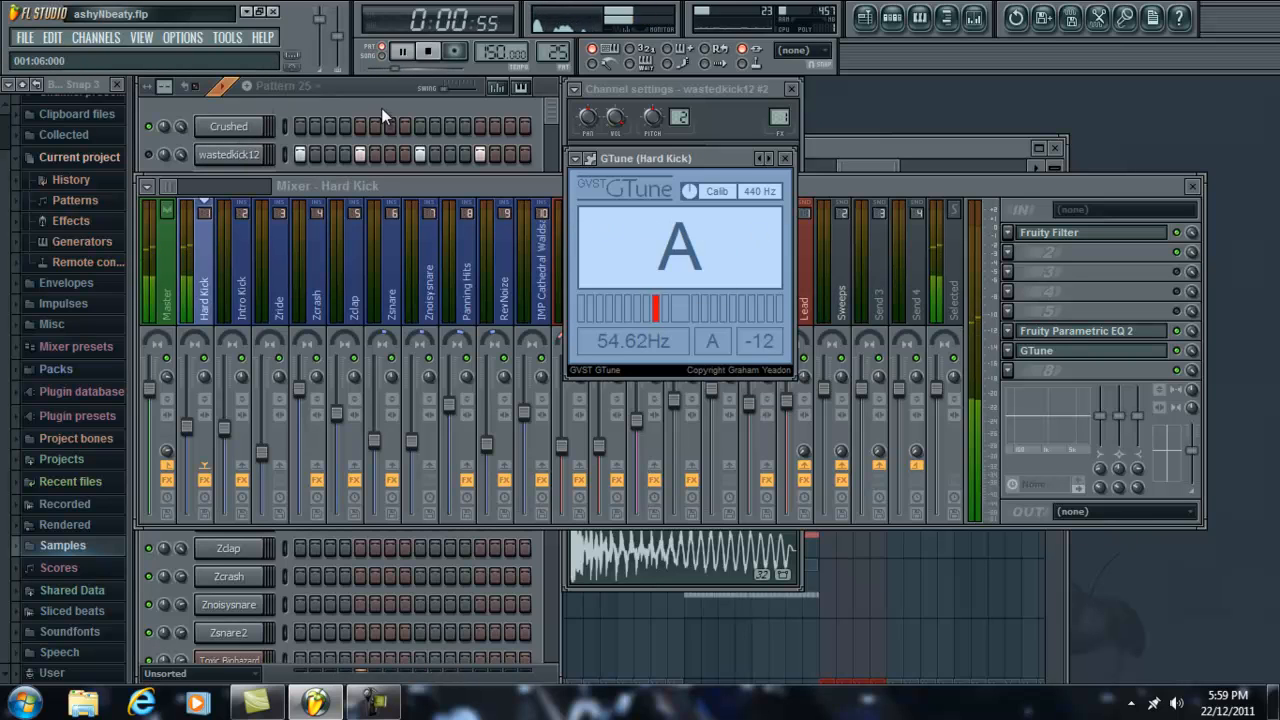
{"action": "left_click_drag", "start_coordinate": [730, 157], "coordinate": [1019, 93]}
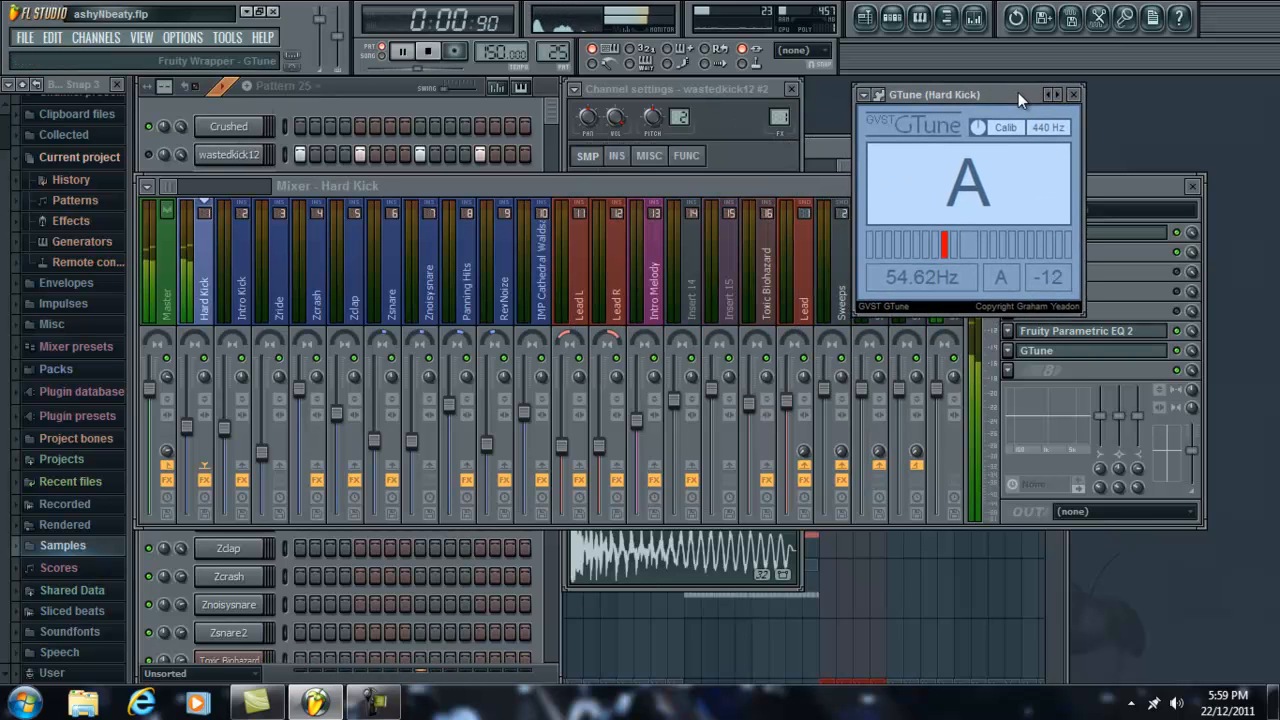
{"action": "left_click", "coordinate": [352, 99]}
{"action": "left_click", "coordinate": [233, 183]}
{"action": "left_click", "coordinate": [233, 183]}
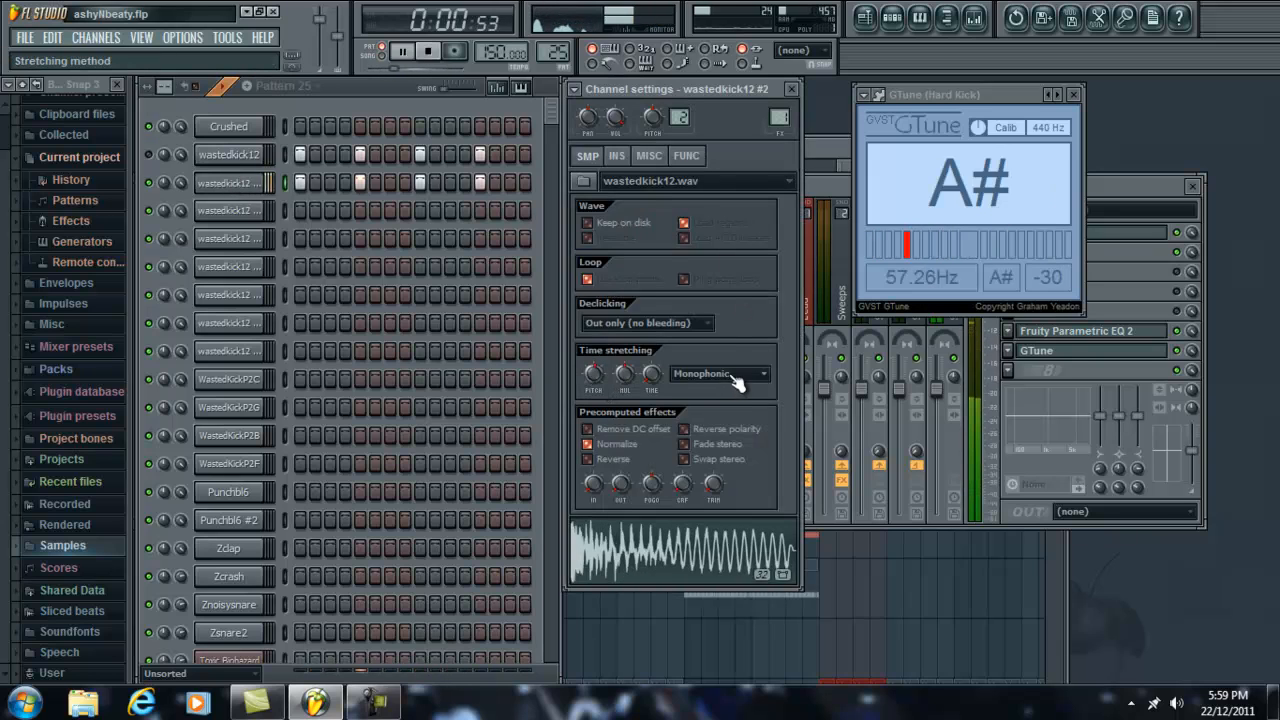
Step: Raise wastedkick12 #2's time-stretching pitch to +280 cents and replay Pattern 25 to check it in GTune
{"action": "left_click_drag", "start_coordinate": [596, 377], "coordinate": [593, 365]}
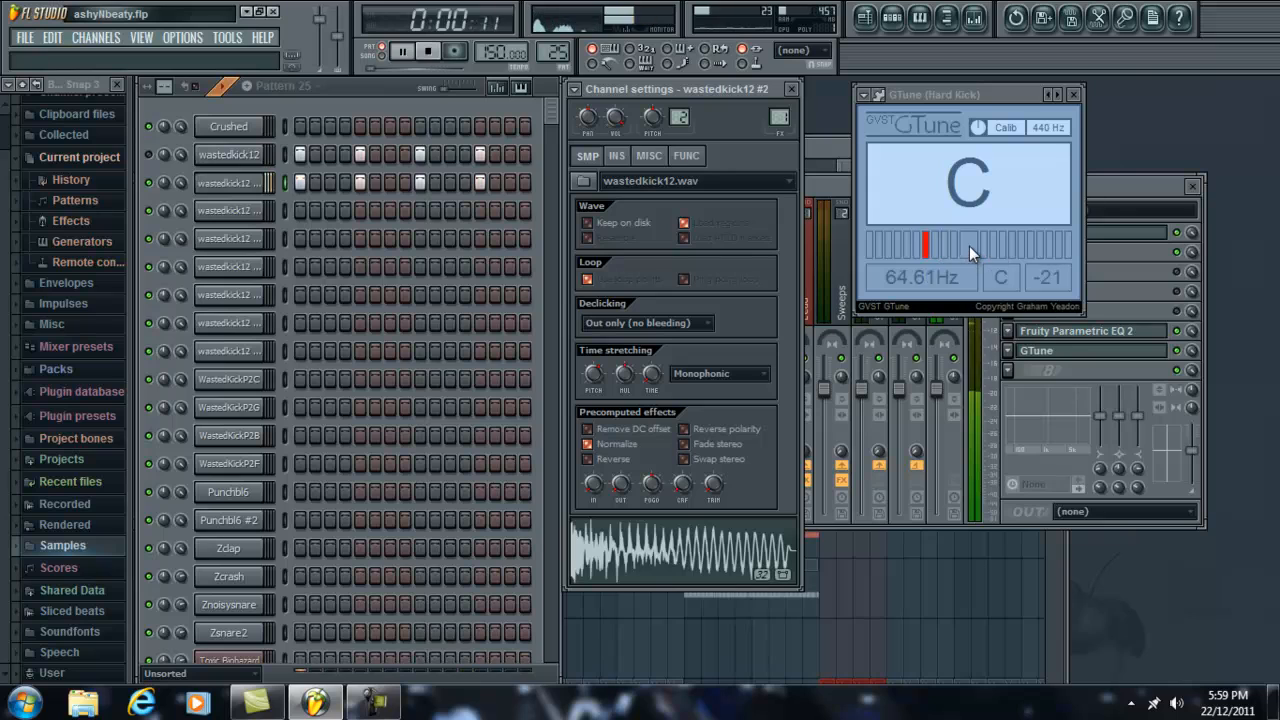
{"action": "key", "text": "space"}
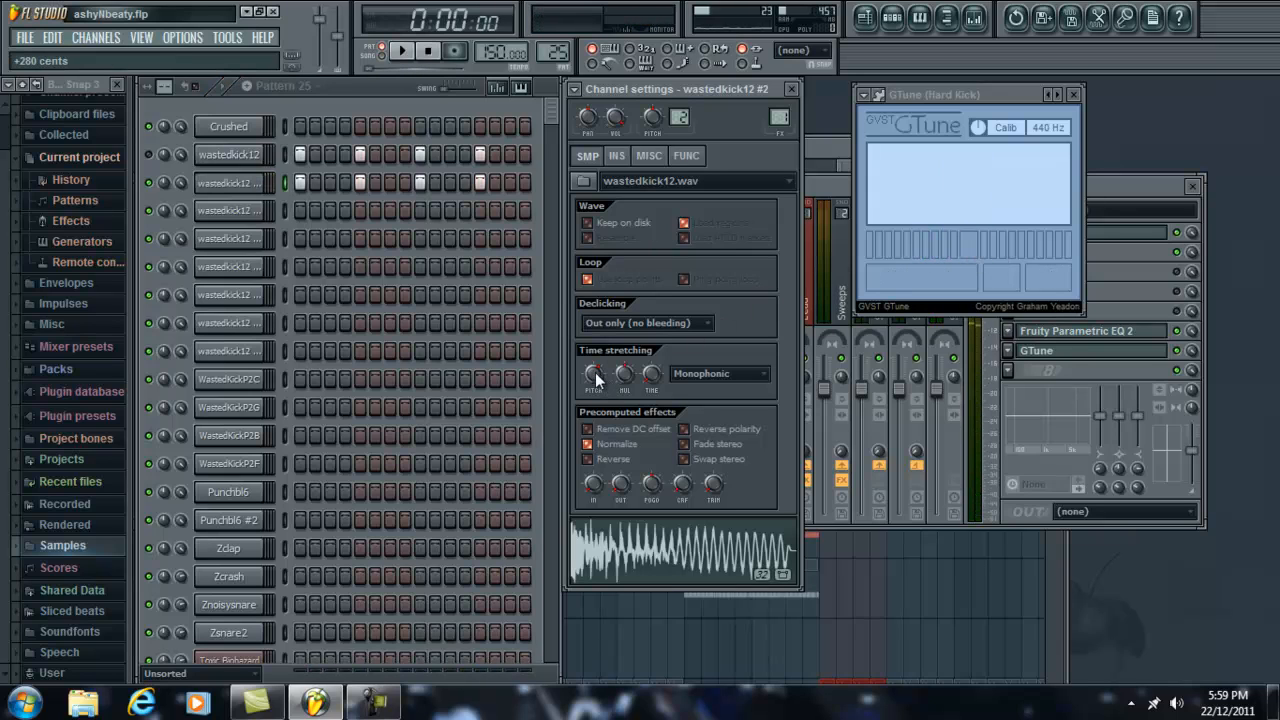
{"action": "key", "text": "space"}
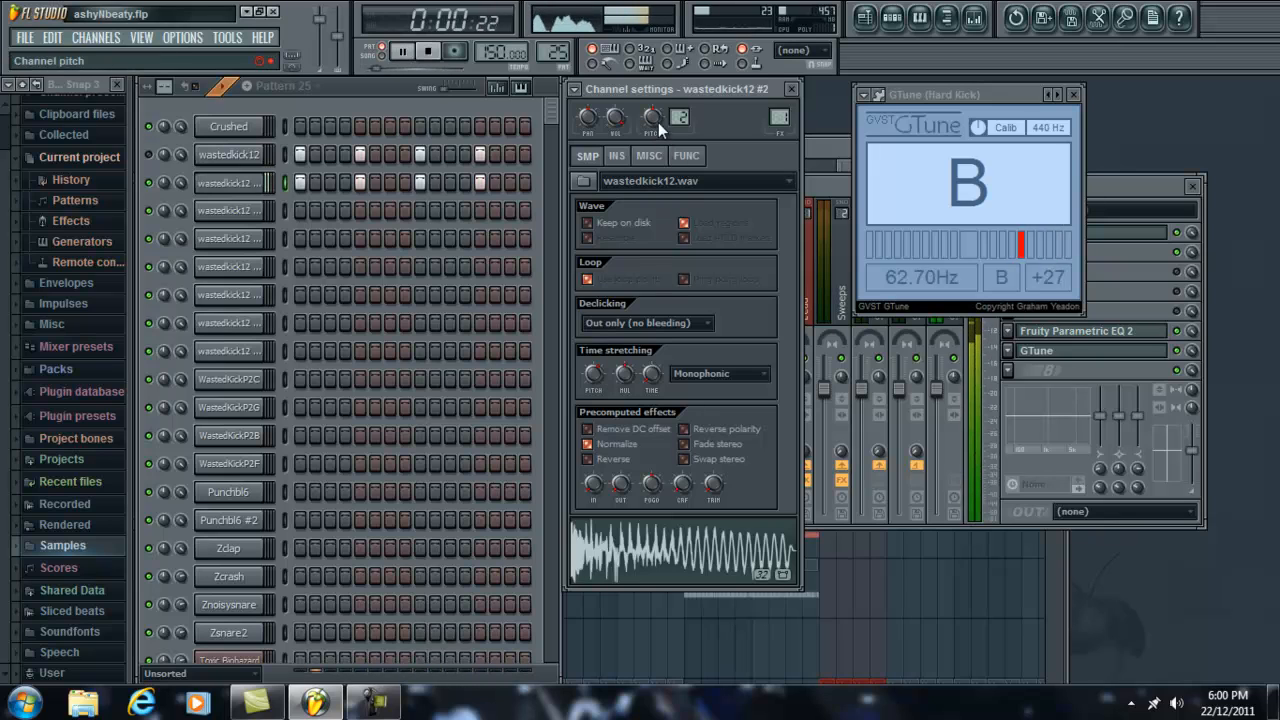
Step: Fine-tune wastedkick12 #2's channel pitch to +27 cents, matching the kick to the note C in GTune
{"action": "left_click_drag", "start_coordinate": [654, 112], "coordinate": [654, 107]}
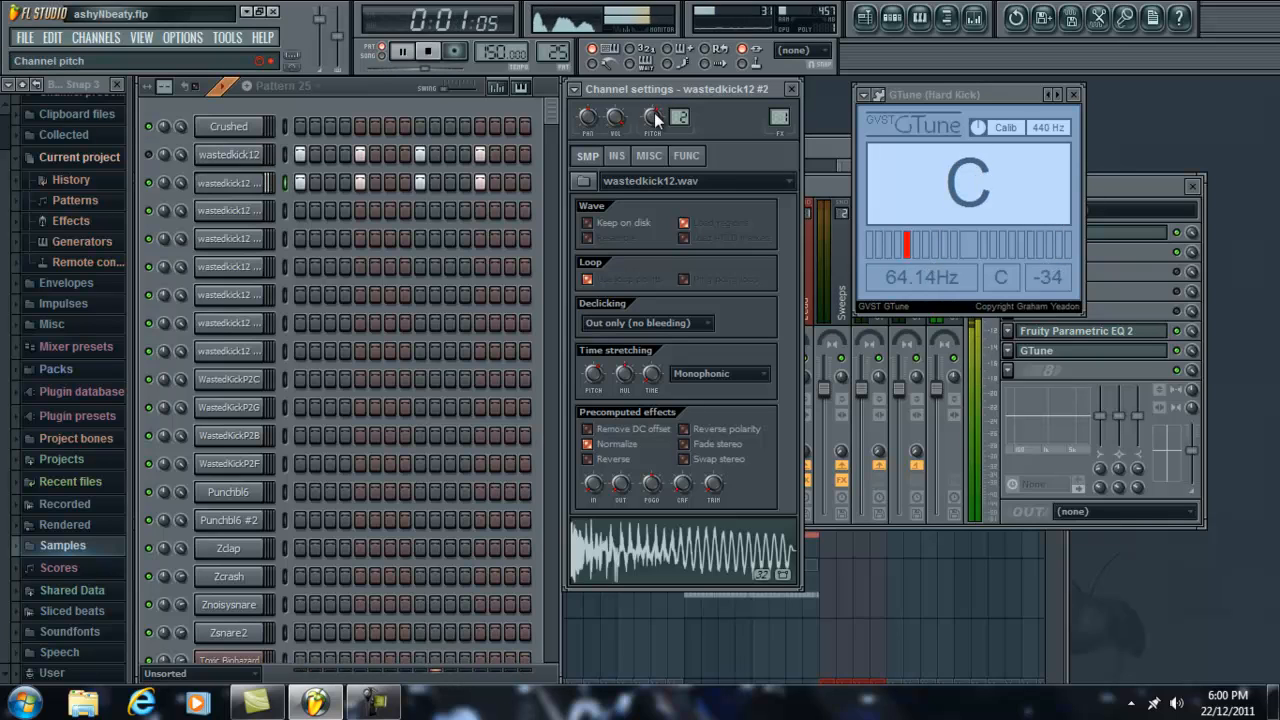
{"action": "left_click_drag", "start_coordinate": [654, 114], "coordinate": [655, 104]}
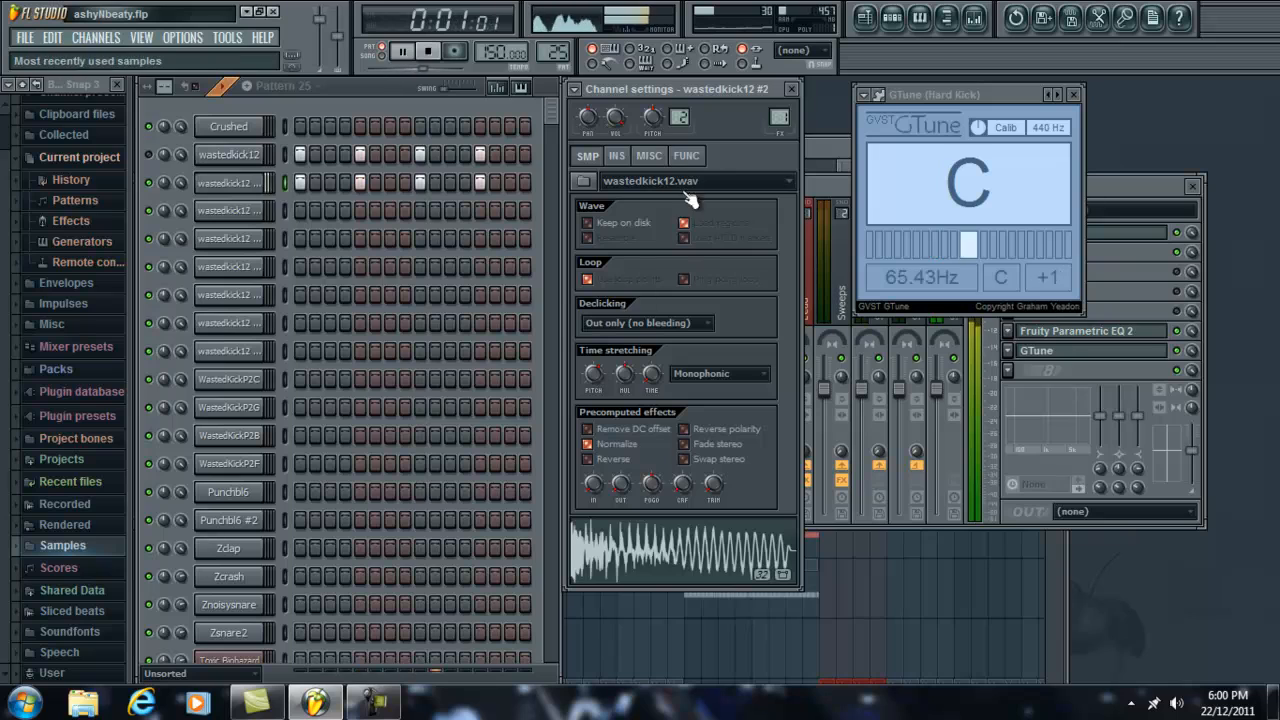
{"action": "left_click_drag", "start_coordinate": [652, 114], "coordinate": [651, 108]}
{"action": "scroll", "coordinate": [651, 108], "scroll_direction": "up", "scroll_amount": 1}
{"action": "scroll", "coordinate": [652, 108], "scroll_direction": "up", "scroll_amount": 2}
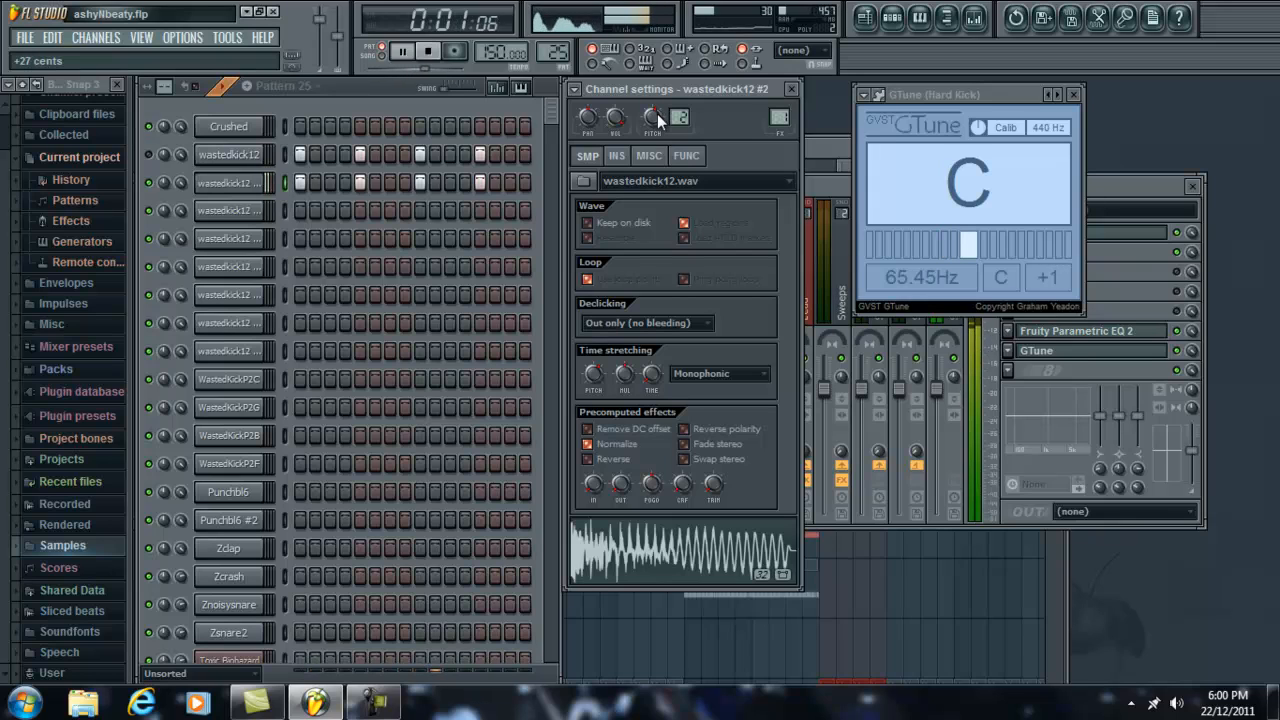
Step: Stop playback, open the channel settings of the first wastedkick12 and replay Pattern 25 to hear both kick layers
{"action": "key", "text": "space"}
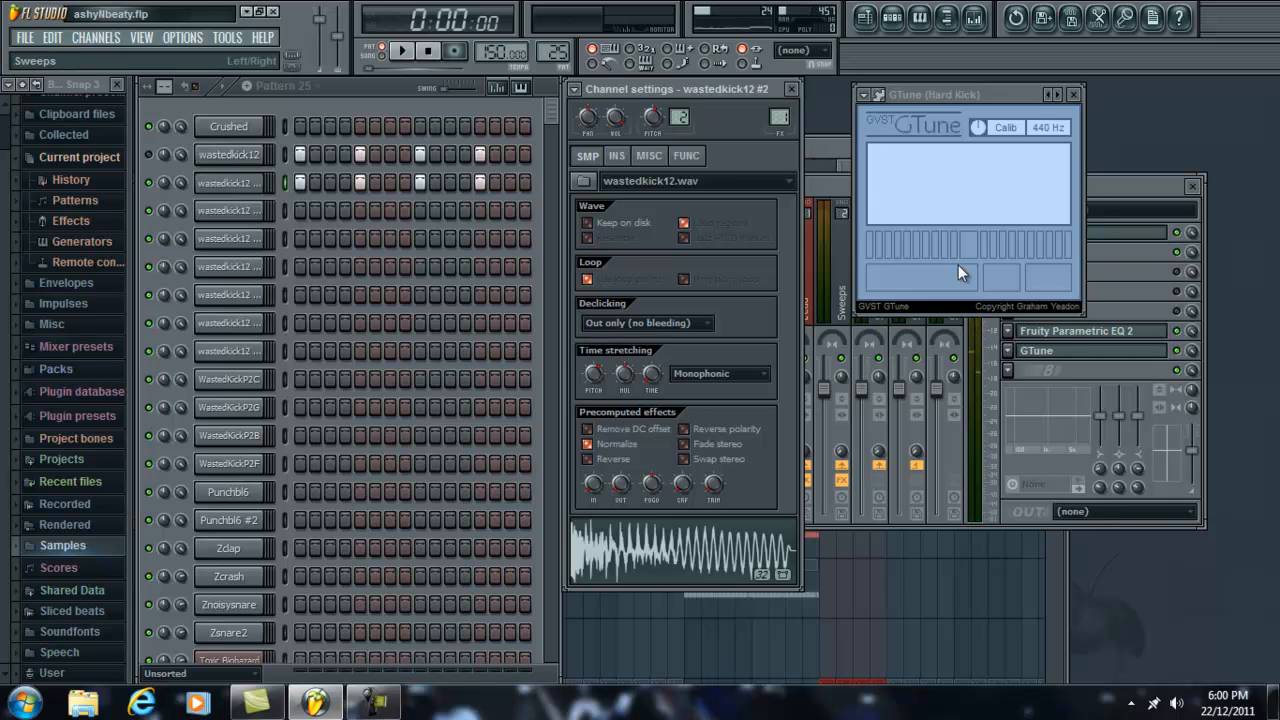
{"action": "left_click", "coordinate": [1151, 187]}
{"action": "left_click", "coordinate": [373, 118]}
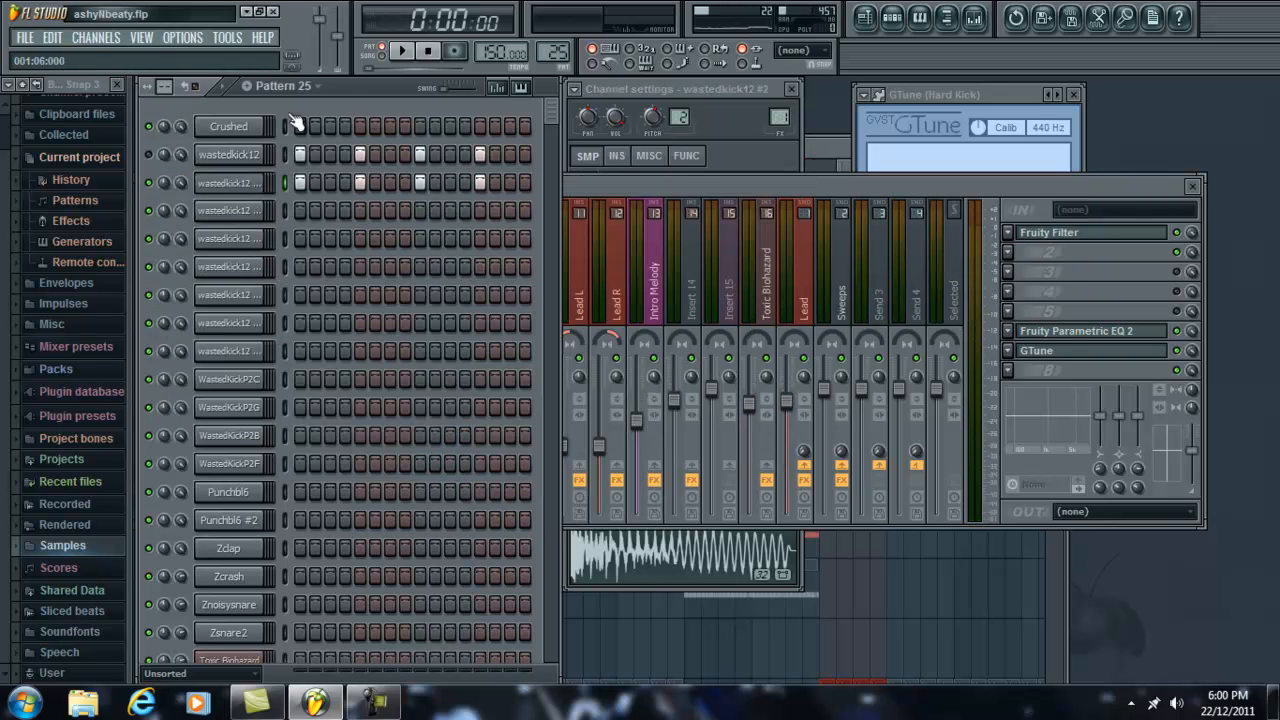
{"action": "left_click", "coordinate": [263, 154]}
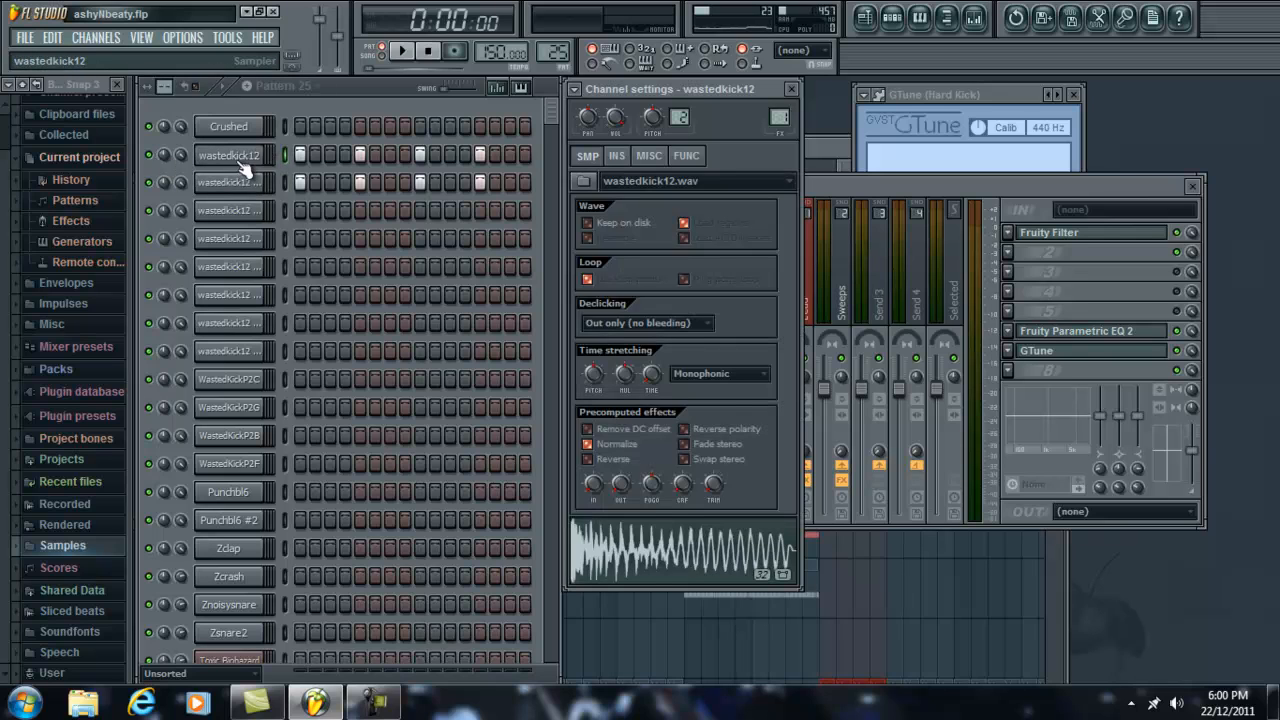
{"action": "key", "text": "space"}
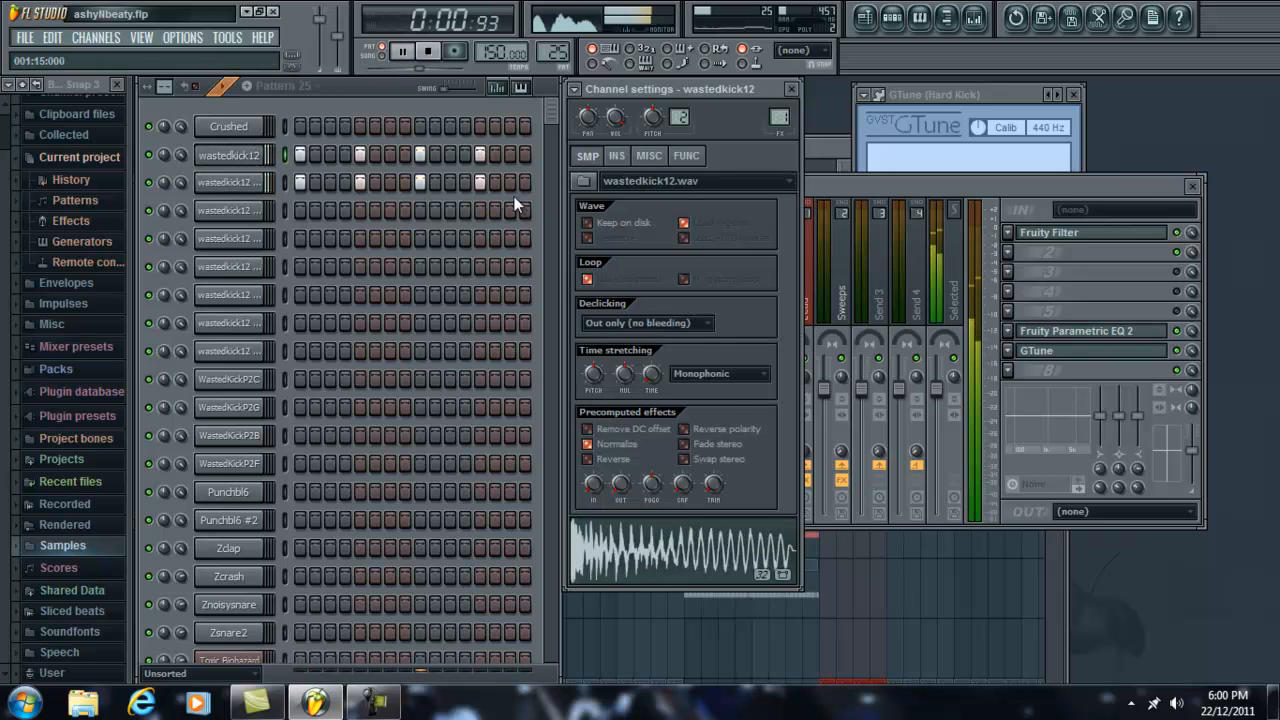
Step: Shorten the hold time of the first wastedkick12's volume envelope to a brief attack and audition Pattern 25
{"action": "left_click", "coordinate": [617, 155]}
{"action": "left_click", "coordinate": [229, 182]}
{"action": "key", "text": "space"}
{"action": "left_click", "coordinate": [617, 181]}
{"action": "left_click", "coordinate": [229, 155]}
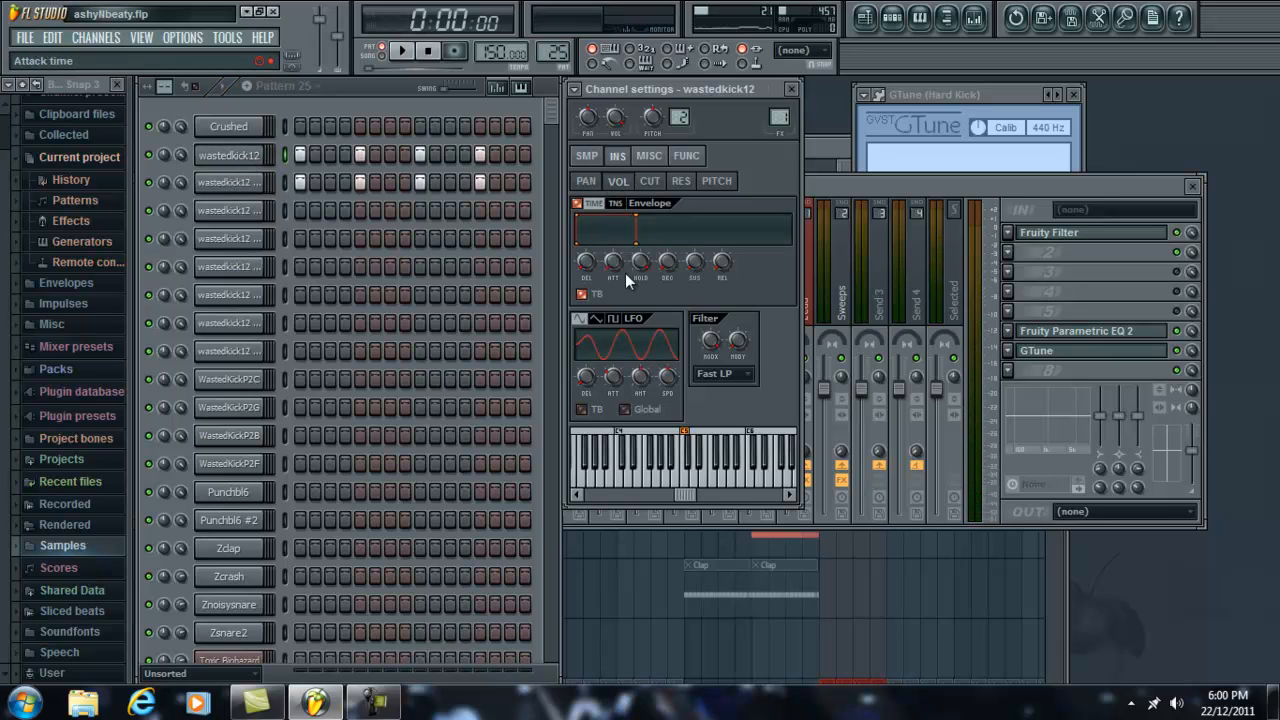
{"action": "left_click_drag", "start_coordinate": [638, 264], "coordinate": [600, 461]}
{"action": "key", "text": "space"}
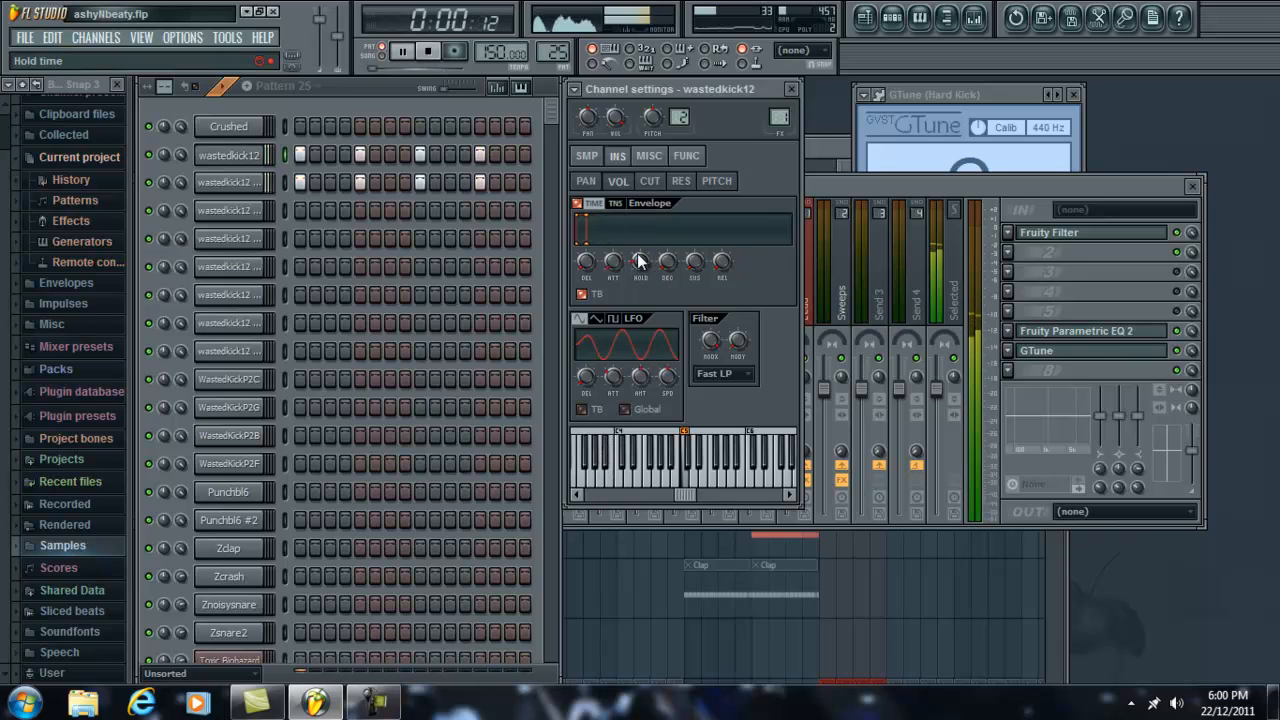
{"action": "key", "text": "space"}
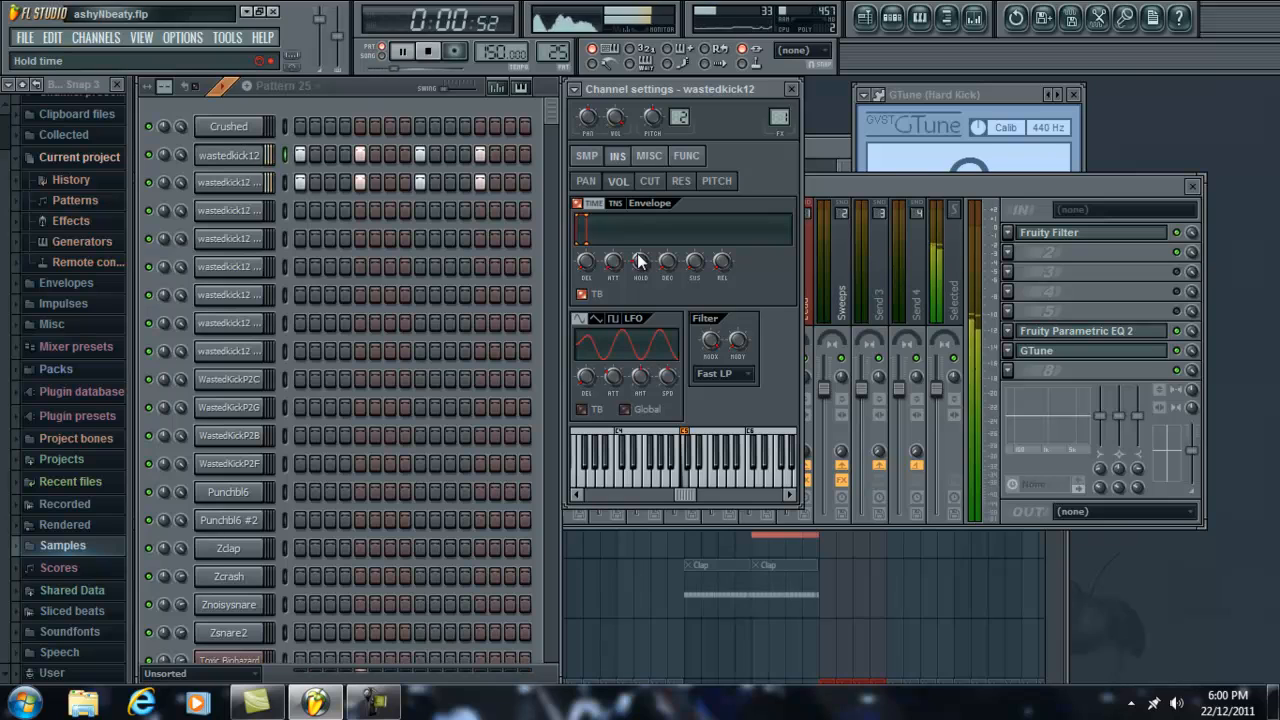
Step: Bring the mixer to the front and play Pattern 25 once more to check the layered kick
{"action": "left_click", "coordinate": [874, 190]}
{"action": "left_click", "coordinate": [398, 101]}
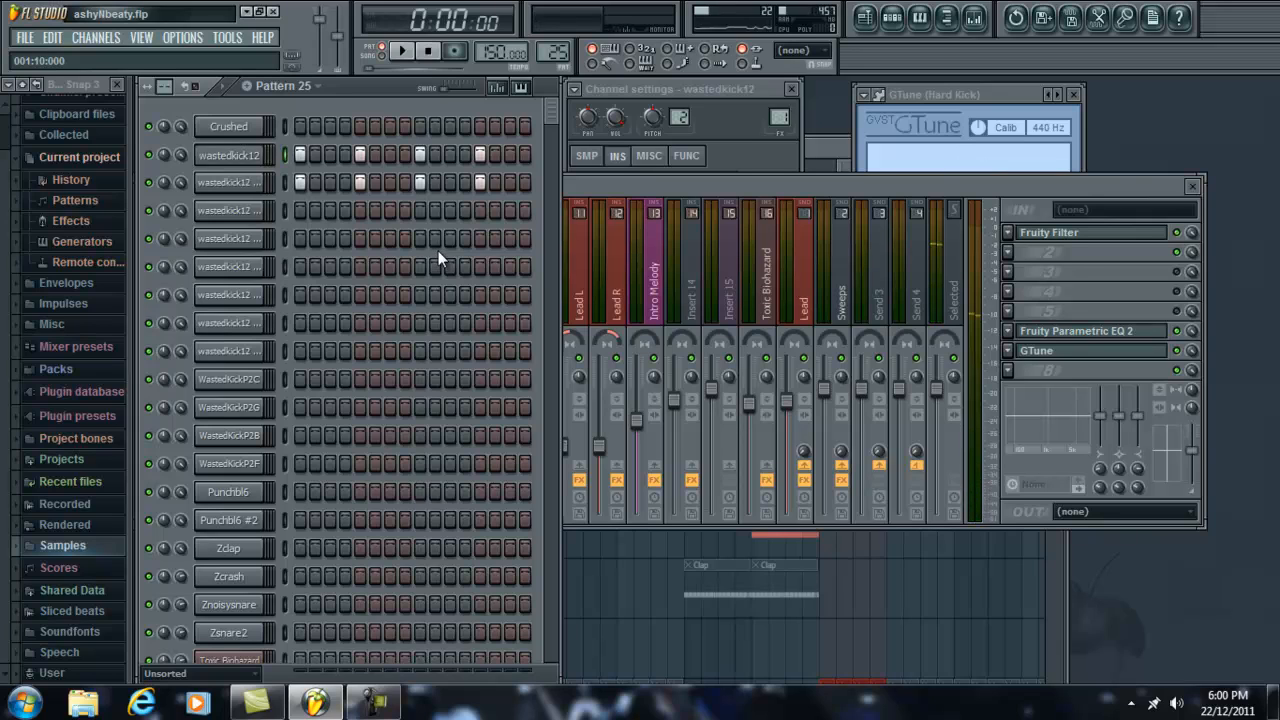
{"action": "left_click", "coordinate": [716, 192]}
{"action": "key", "text": "space"}
{"action": "key", "text": "space"}
Step: Select the Master mixer track and clear all steps except the first on wastedkick12 and wastedkick12 #2
{"action": "left_click", "coordinate": [165, 275]}
{"action": "left_click", "coordinate": [318, 144]}
{"action": "left_click", "coordinate": [360, 156]}
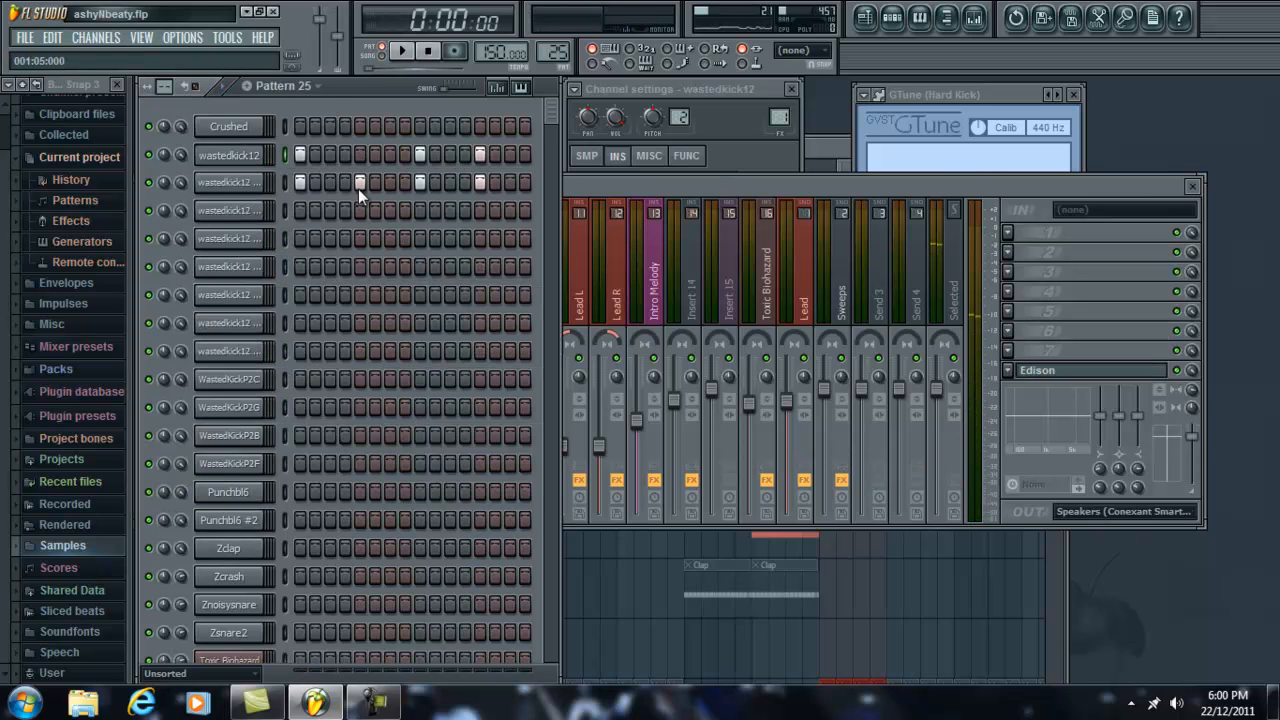
{"action": "left_click", "coordinate": [360, 182]}
{"action": "left_click", "coordinate": [420, 182]}
{"action": "left_click", "coordinate": [420, 155]}
Step: Open Edison on the Master track, start a new recording and capture one kick hit from Pattern 25
{"action": "key", "text": "space"}
{"action": "left_click", "coordinate": [1116, 188]}
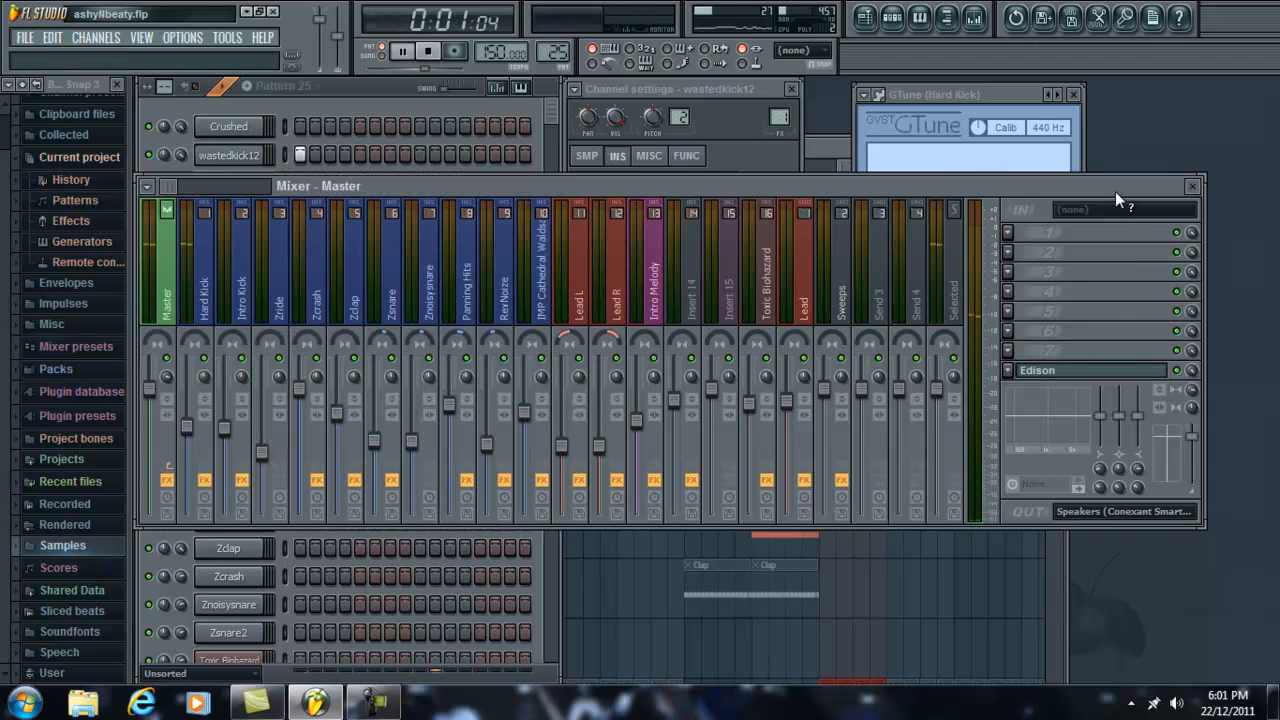
{"action": "left_click", "coordinate": [1137, 375]}
{"action": "left_click", "coordinate": [370, 236]}
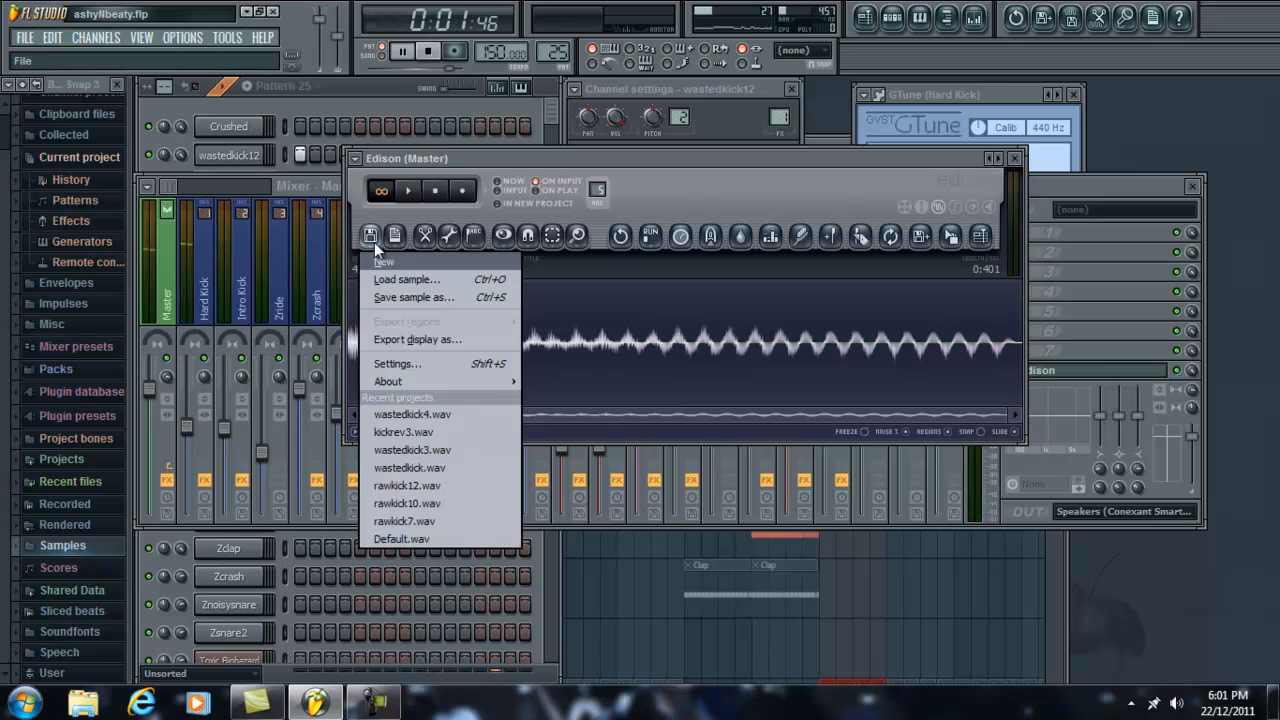
{"action": "left_click", "coordinate": [383, 262]}
{"action": "left_click", "coordinate": [462, 190]}
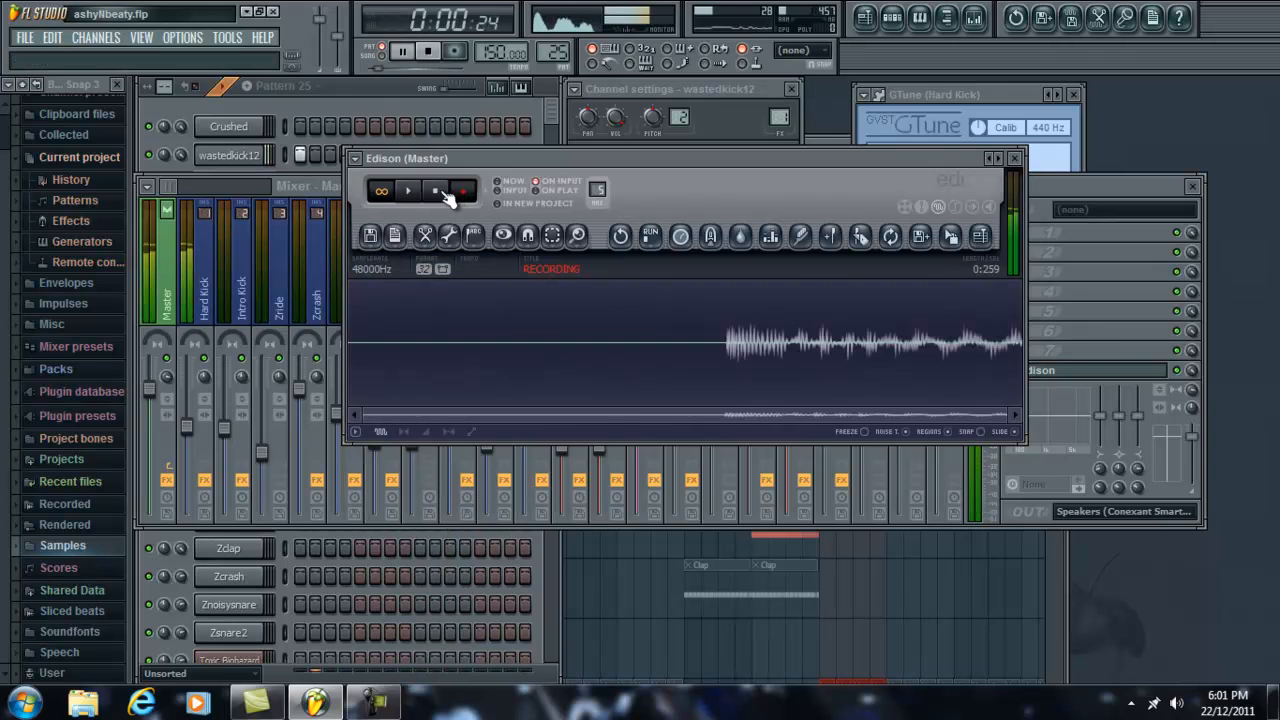
{"action": "left_click", "coordinate": [435, 190]}
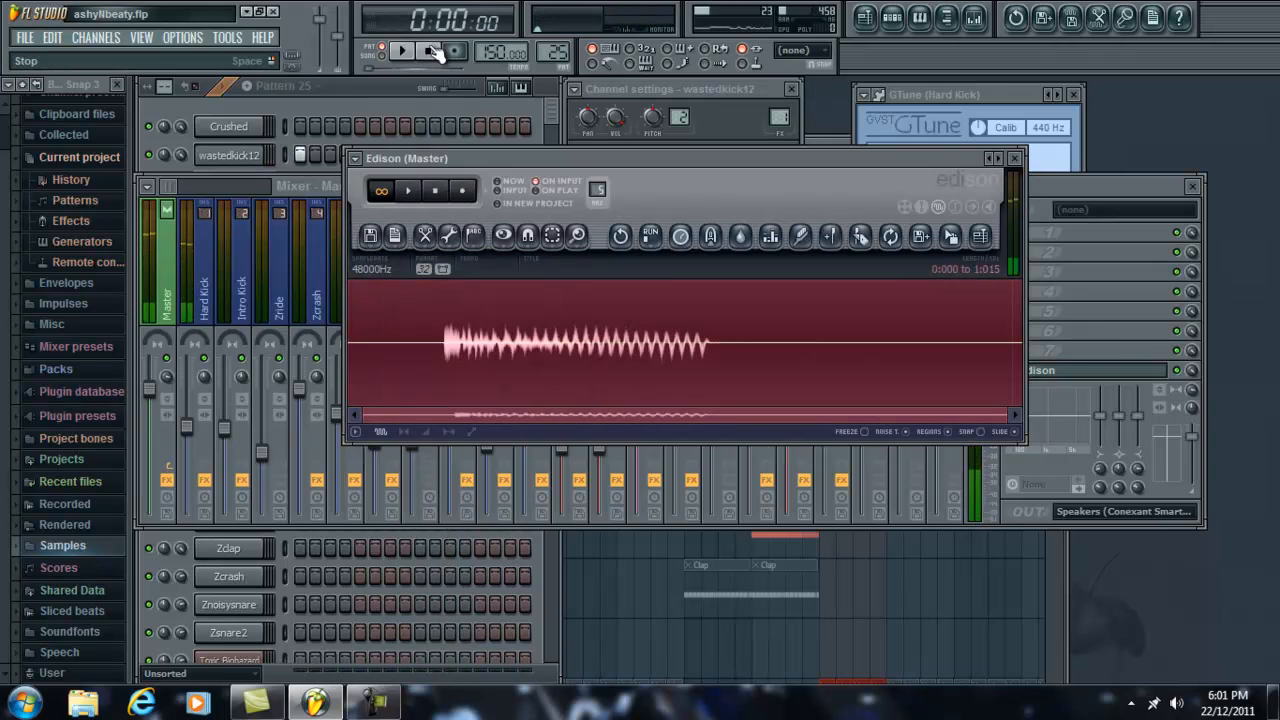
{"action": "key", "text": "space"}
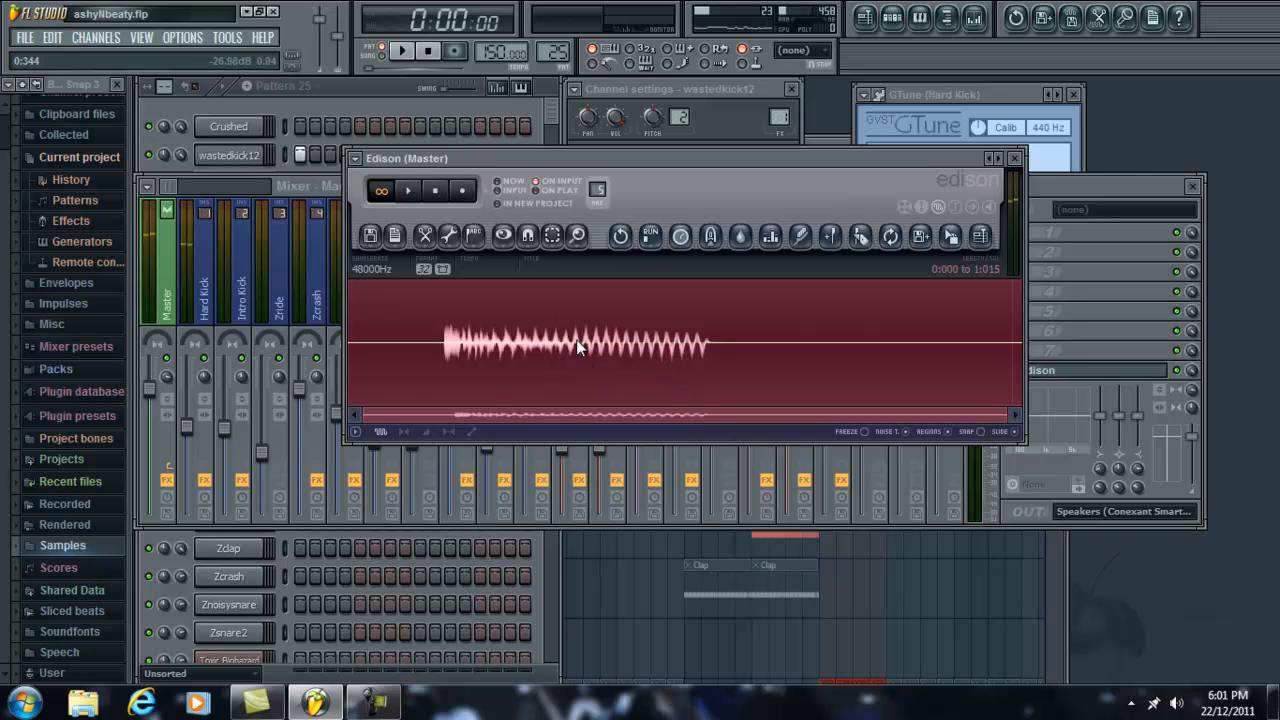
Step: Cut the silence after the recorded kick in Edison, from 0:554 to 1:015
{"action": "left_click_drag", "start_coordinate": [716, 340], "coordinate": [1147, 354]}
{"action": "right_click", "coordinate": [838, 341]}
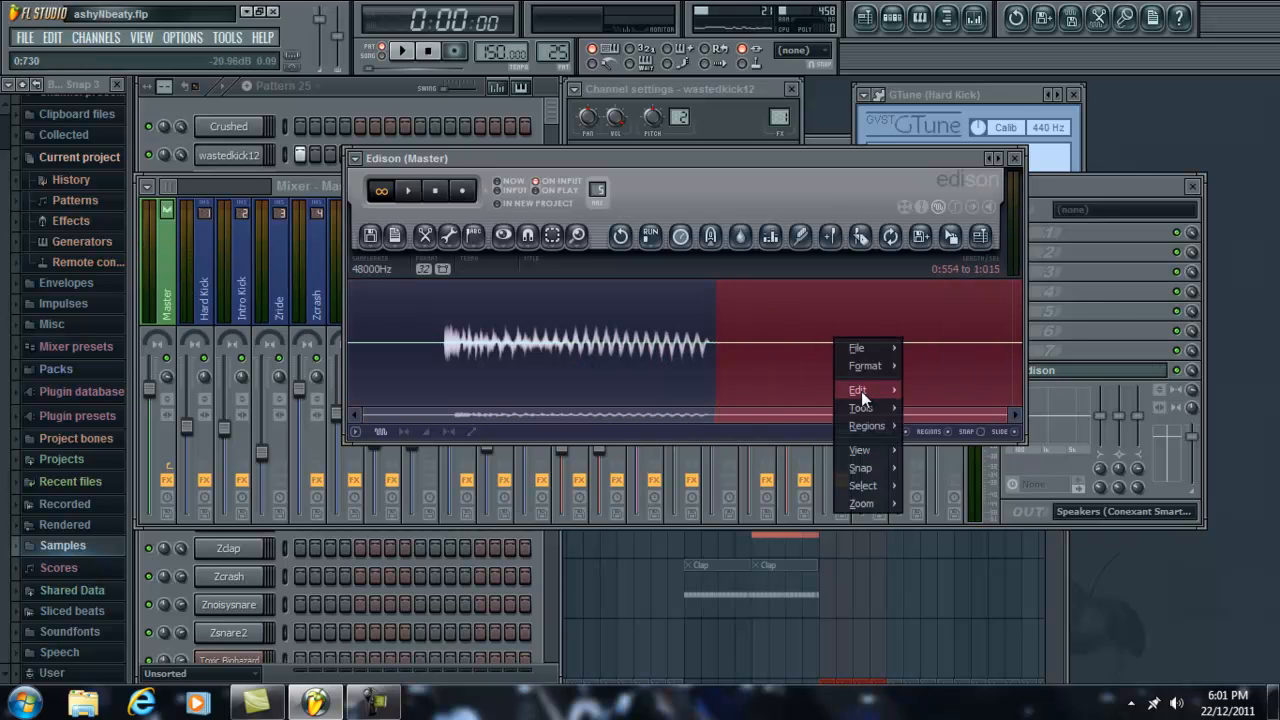
{"action": "mouse_move", "coordinate": [862, 393]}
{"action": "left_click", "coordinate": [928, 399]}
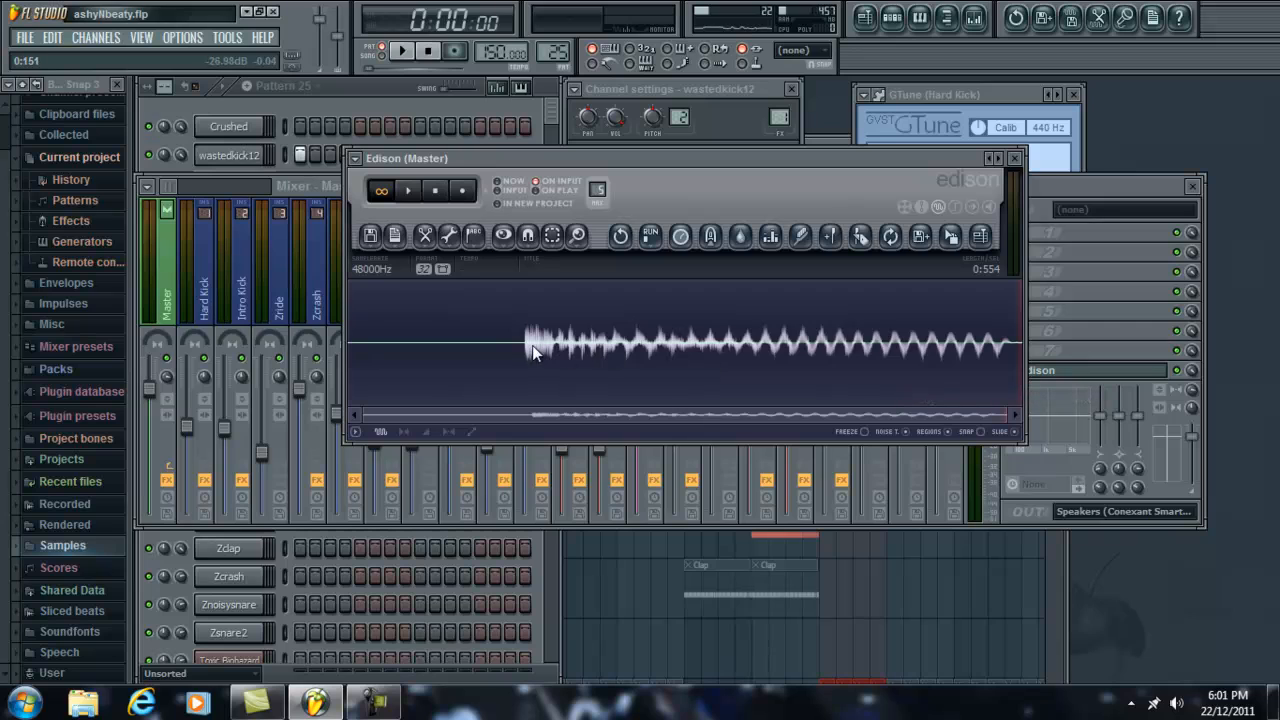
Step: Select the silence before the kick's first transient in Edison, from 0:000 to 0:145, and cut it
{"action": "scroll", "coordinate": [530, 345], "scroll_direction": "up", "scroll_amount": 2}
{"action": "scroll", "coordinate": [520, 340], "scroll_direction": "up", "scroll_amount": 6}
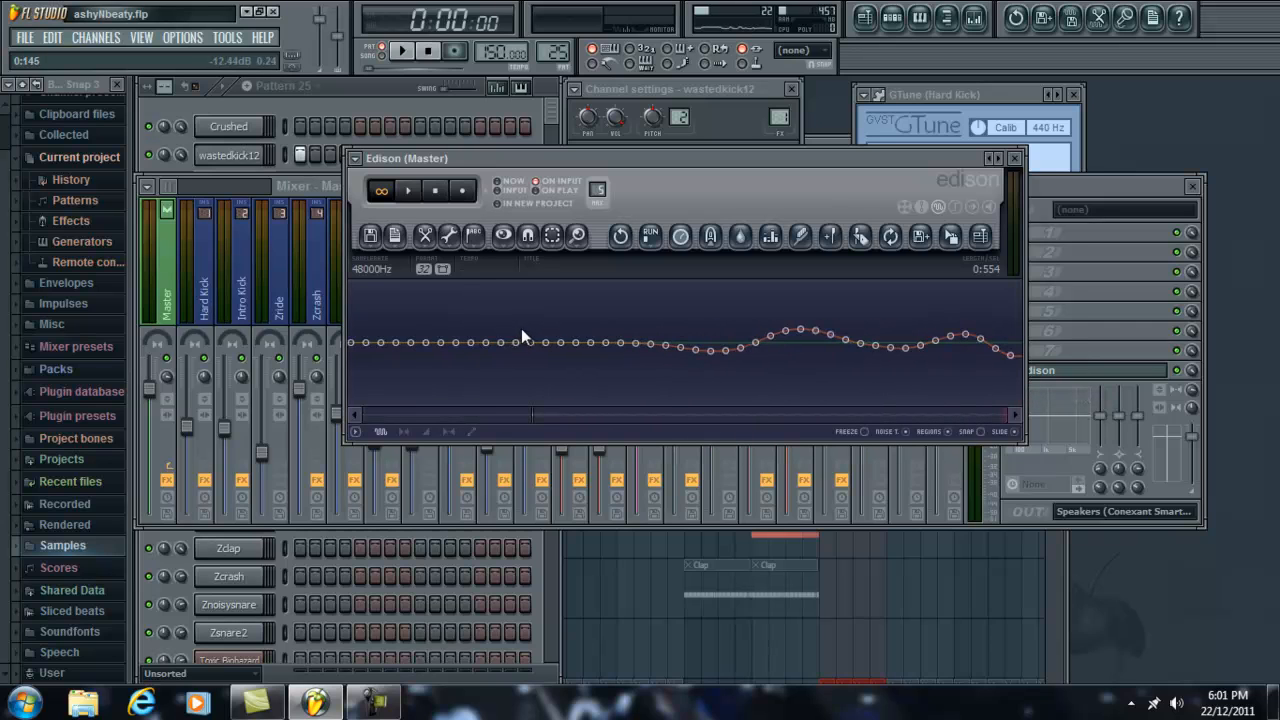
{"action": "left_click_drag", "start_coordinate": [650, 344], "coordinate": [164, 337]}
{"action": "scroll", "coordinate": [492, 356], "scroll_direction": "down", "scroll_amount": 6}
{"action": "left_click_drag", "start_coordinate": [454, 338], "coordinate": [225, 355]}
{"action": "scroll", "coordinate": [459, 365], "scroll_direction": "down", "scroll_amount": 5}
{"action": "left_click_drag", "start_coordinate": [431, 357], "coordinate": [95, 345]}
{"action": "right_click", "coordinate": [492, 340]}
{"action": "mouse_move", "coordinate": [541, 395]}
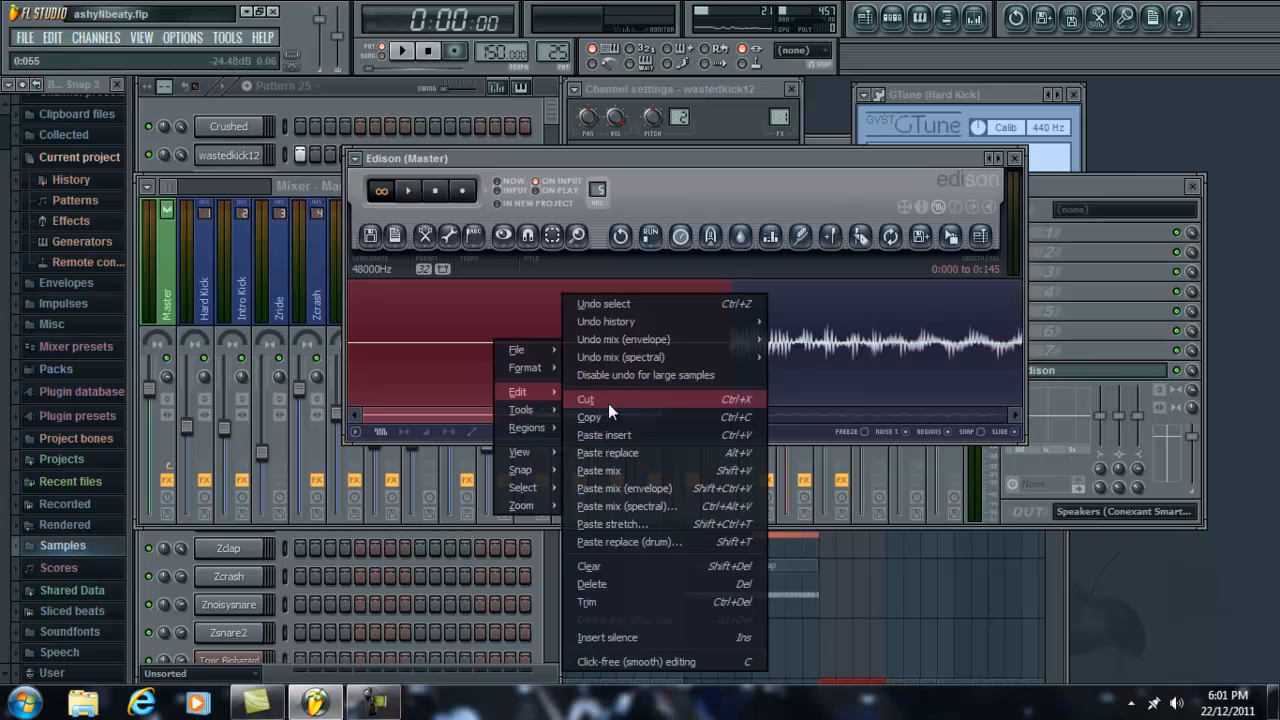
{"action": "left_click", "coordinate": [637, 409]}
{"action": "right_click", "coordinate": [455, 325]}
{"action": "mouse_move", "coordinate": [510, 378]}
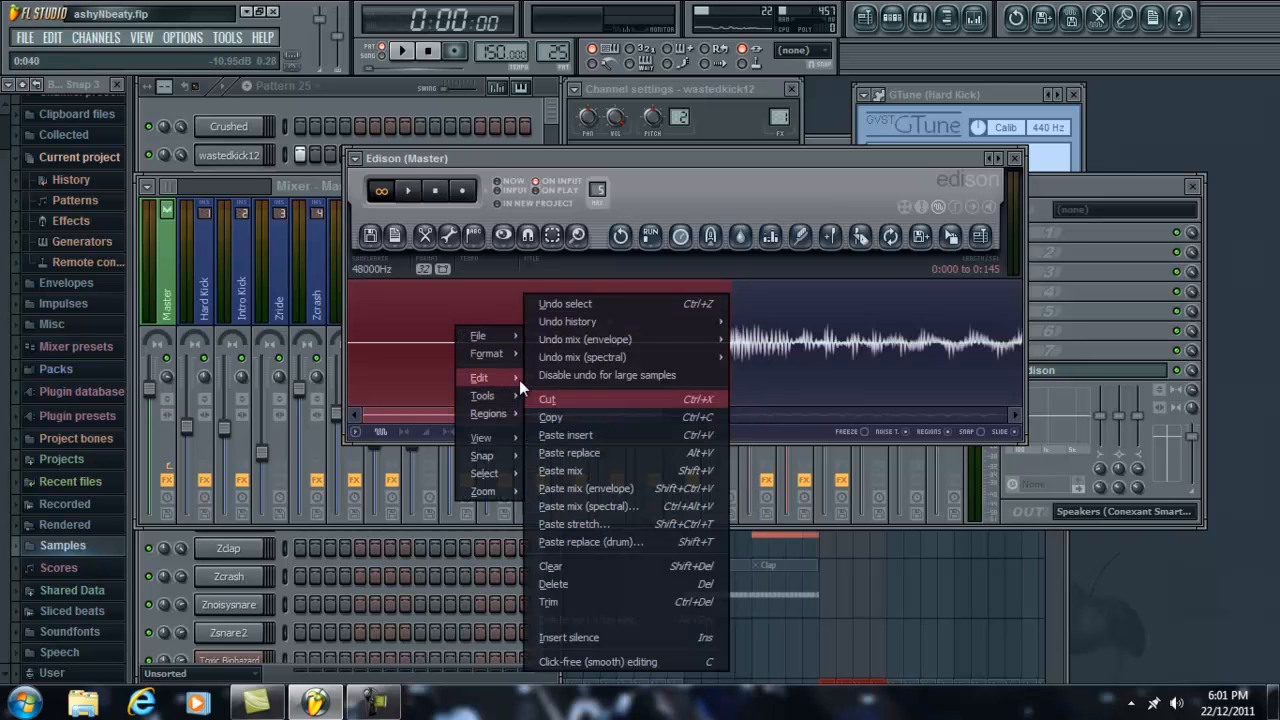
{"action": "left_click", "coordinate": [554, 399]}
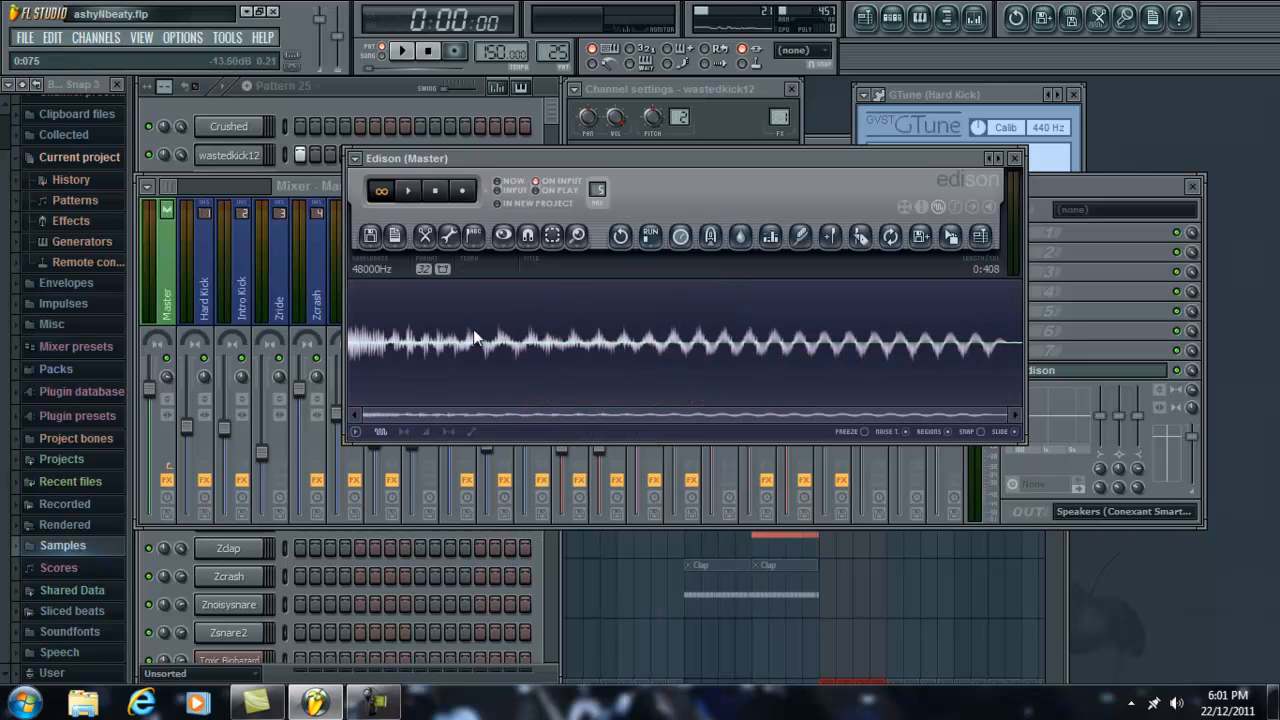
Step: Select the leftover silent tail of the kick in Edison, from 0:400 to 0:408, and cut it
{"action": "key", "text": "space"}
{"action": "scroll", "coordinate": [1007, 341], "scroll_direction": "up", "scroll_amount": 5}
{"action": "left_click_drag", "start_coordinate": [969, 414], "coordinate": [976, 414]}
{"action": "left_click_drag", "start_coordinate": [930, 333], "coordinate": [909, 314]}
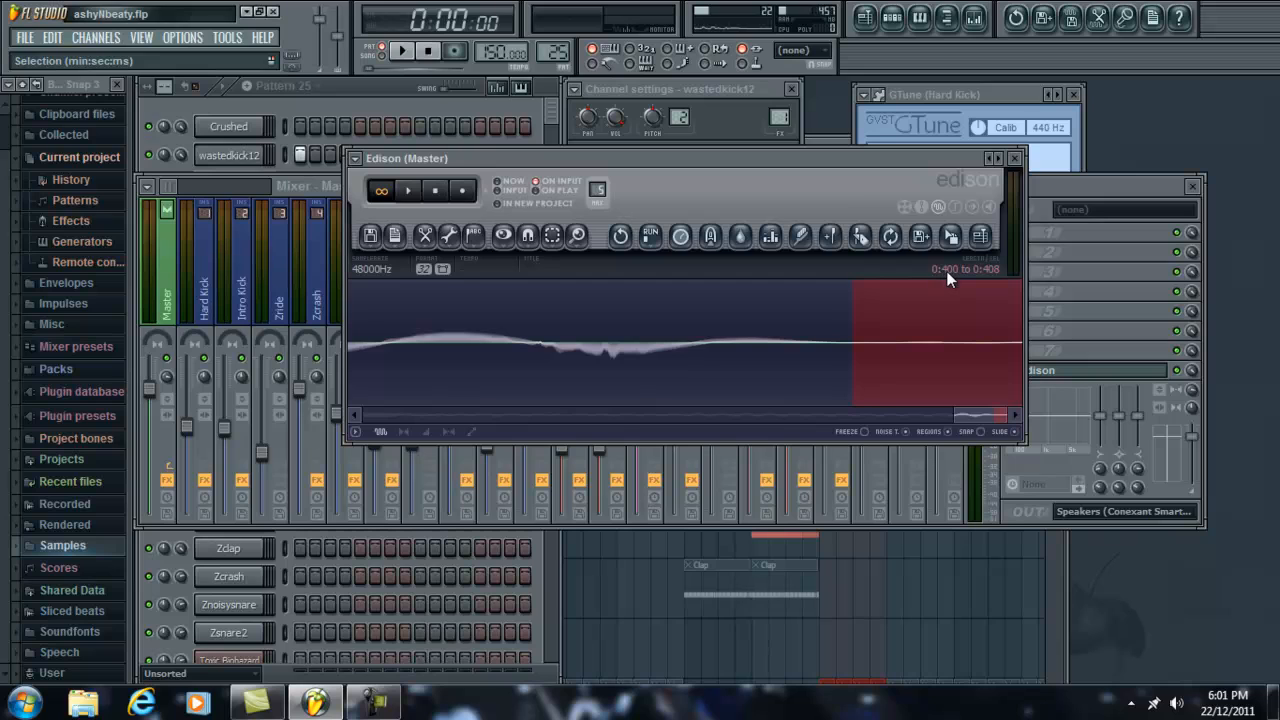
{"action": "right_click", "coordinate": [941, 297]}
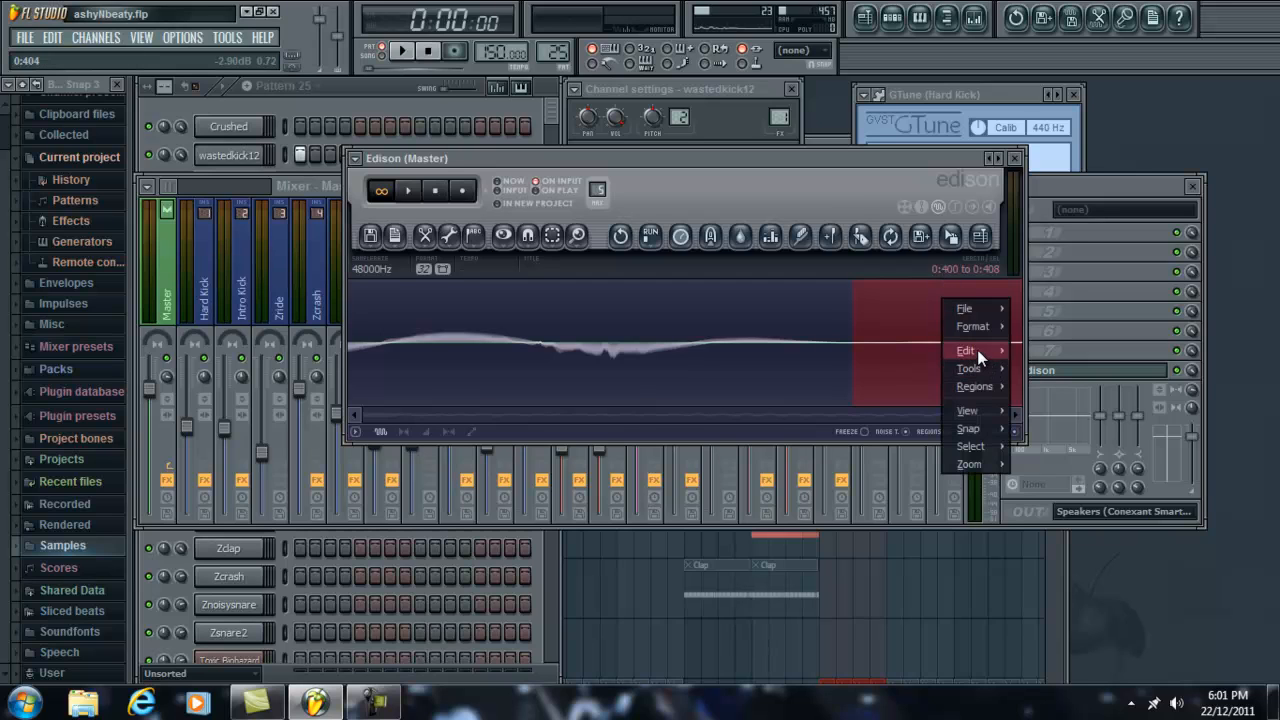
{"action": "mouse_move", "coordinate": [977, 349]}
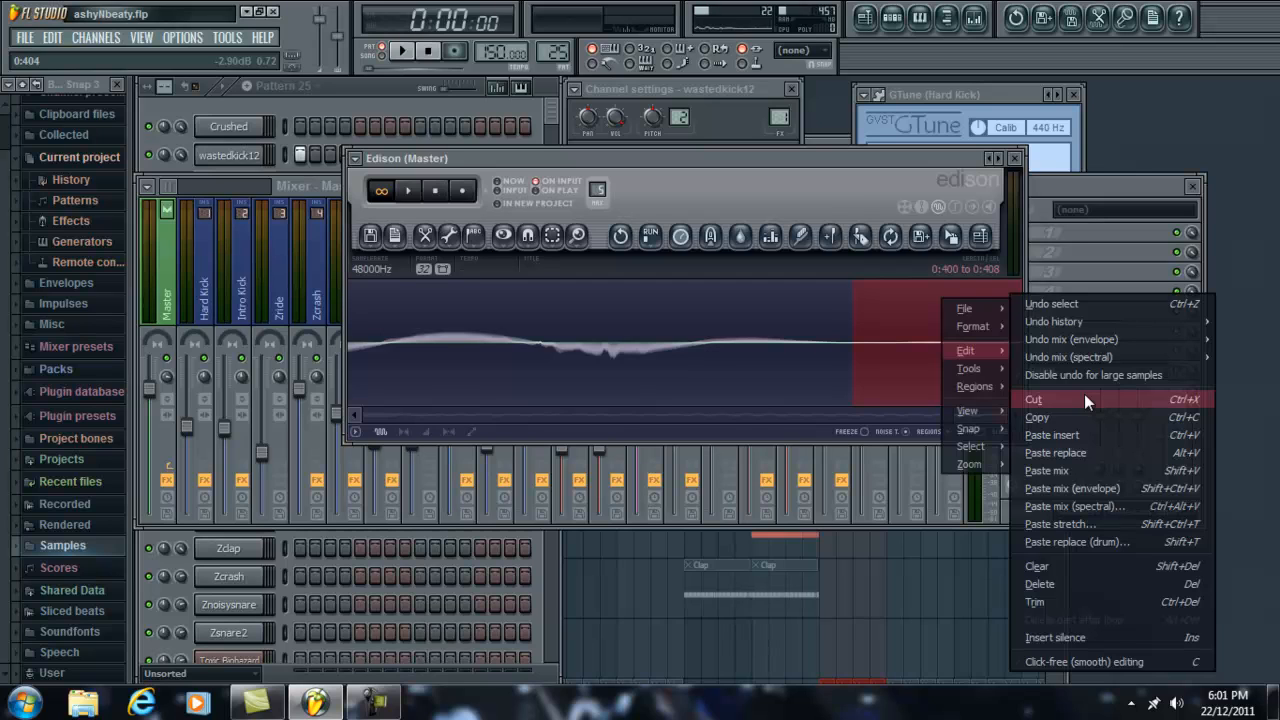
{"action": "left_click", "coordinate": [1084, 394]}
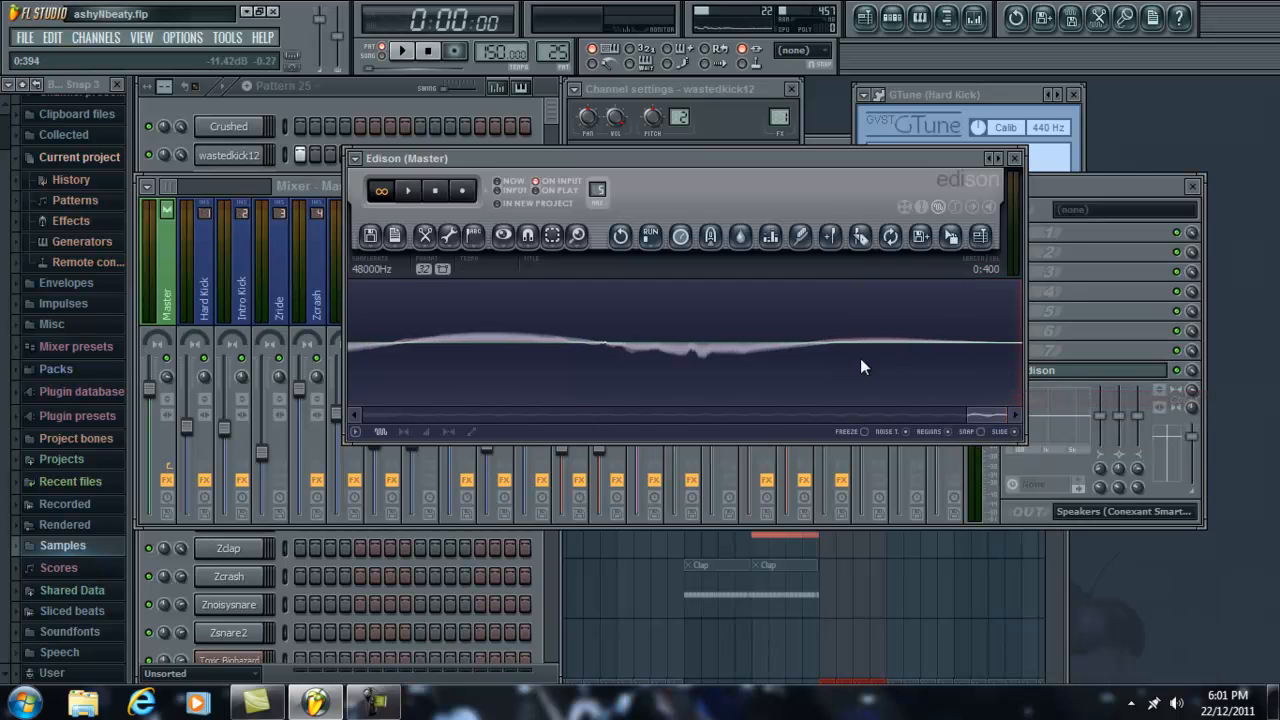
Step: Audition the trimmed kick recording in Edison twice, bringing the channel rack forward between plays
{"action": "key", "text": "space"}
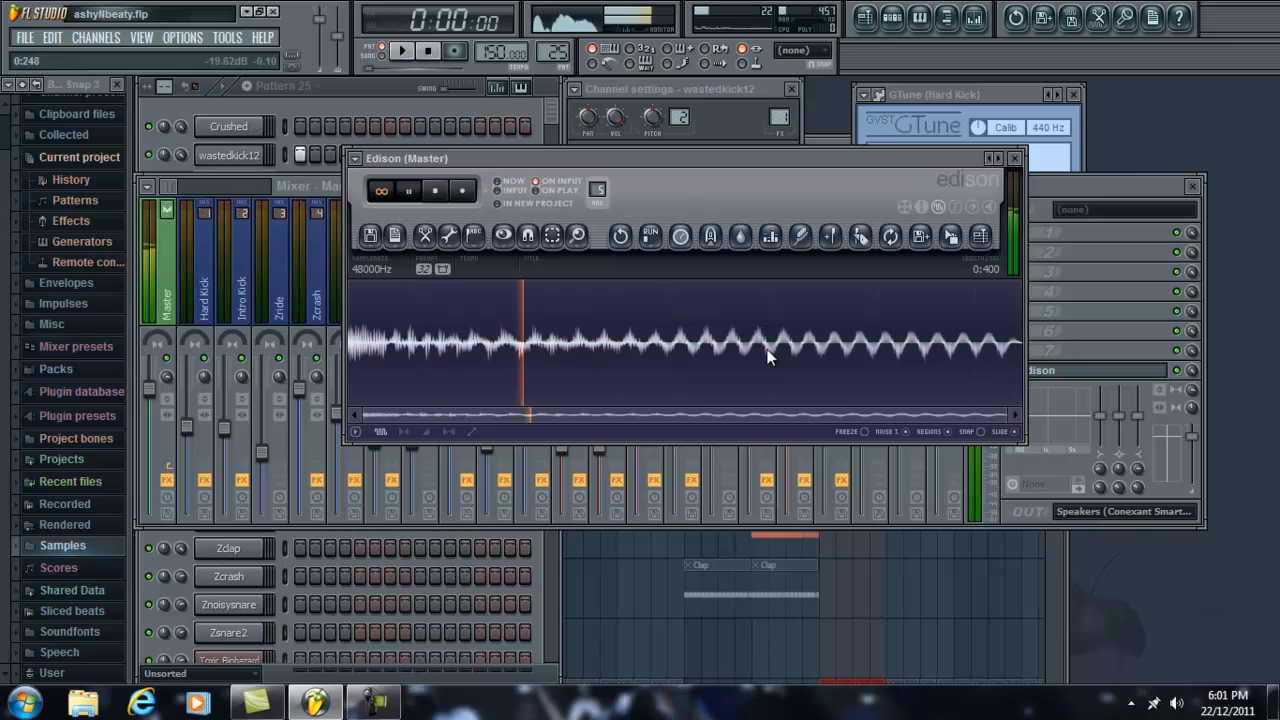
{"action": "key", "text": "space"}
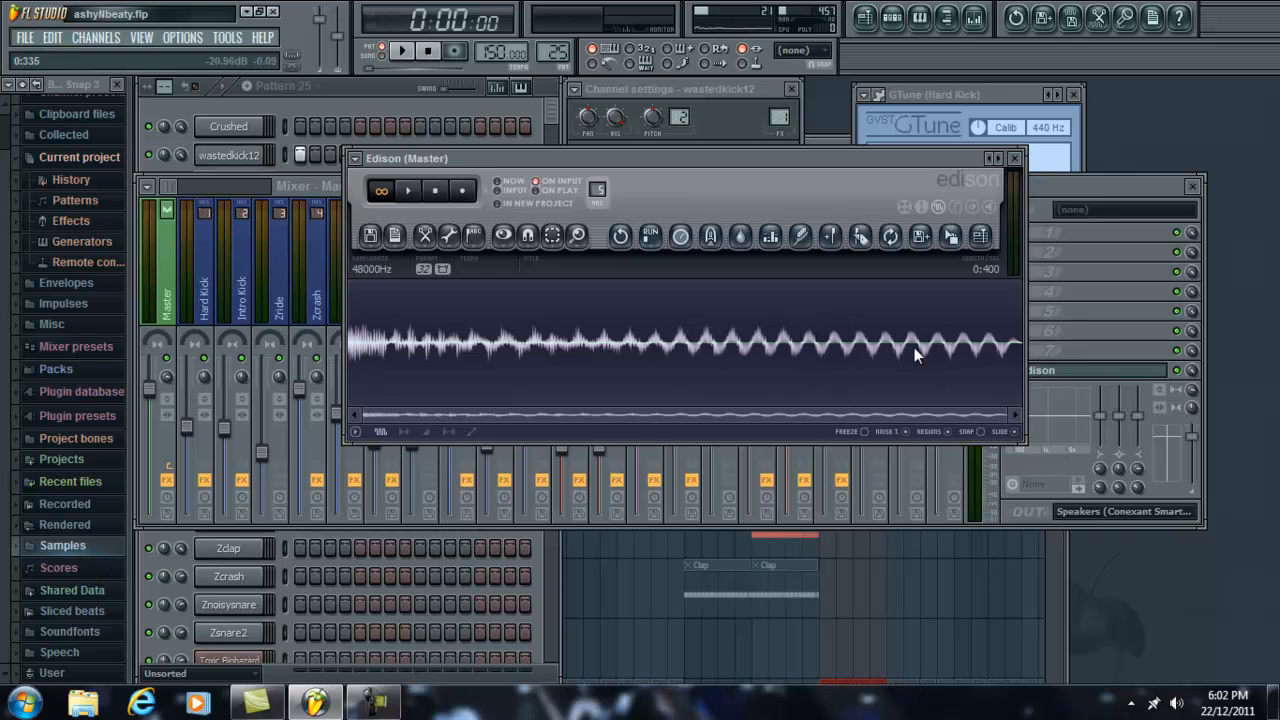
{"action": "left_click", "coordinate": [447, 104]}
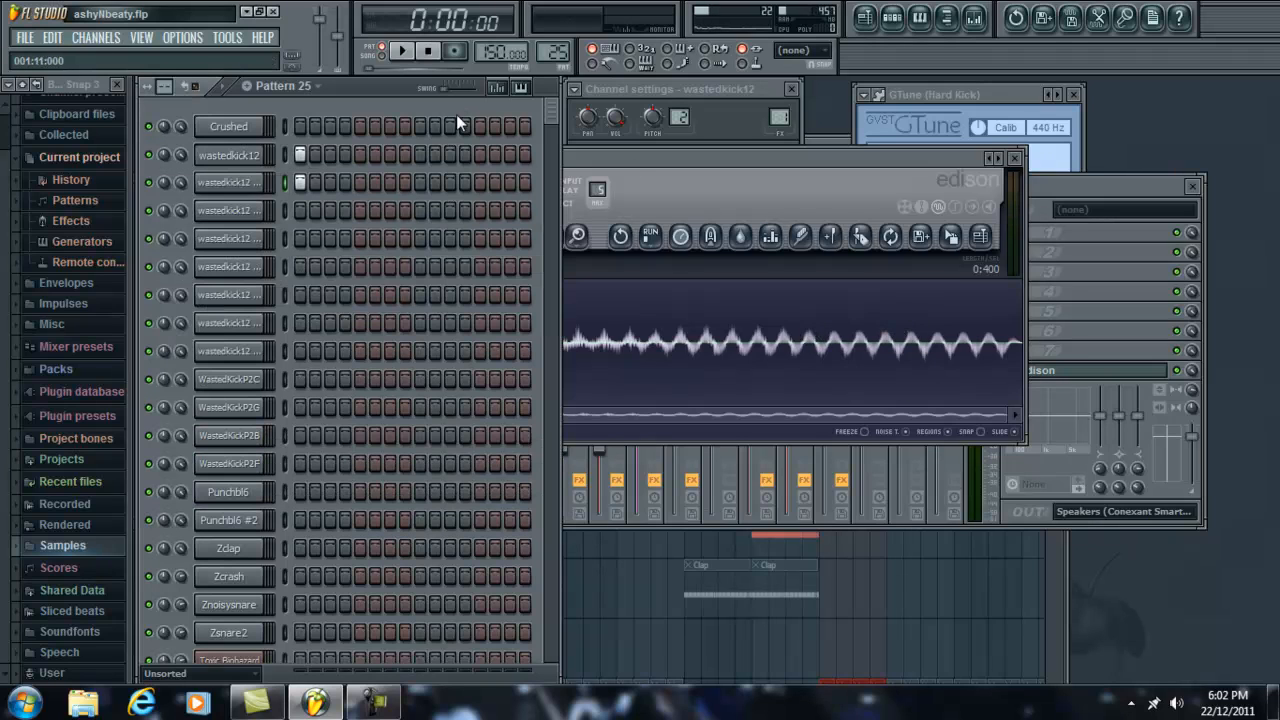
{"action": "left_click", "coordinate": [814, 167]}
{"action": "key", "text": "space"}
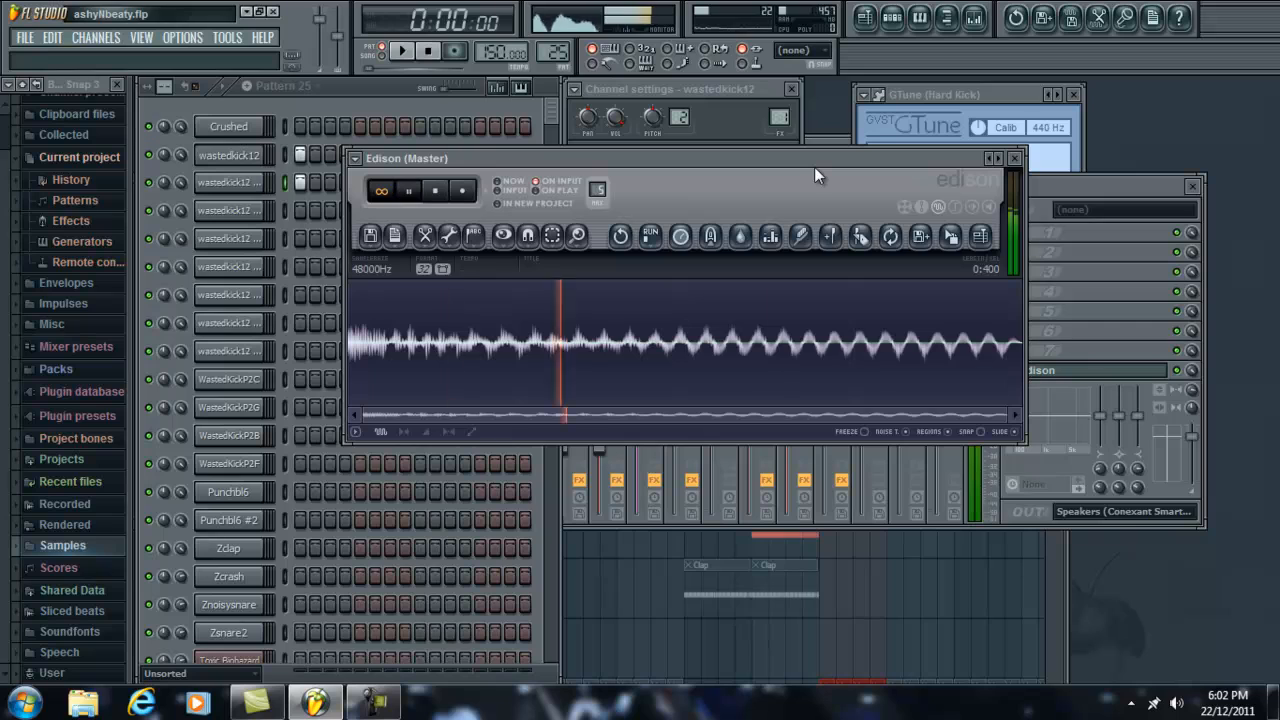
{"action": "key", "text": "space"}
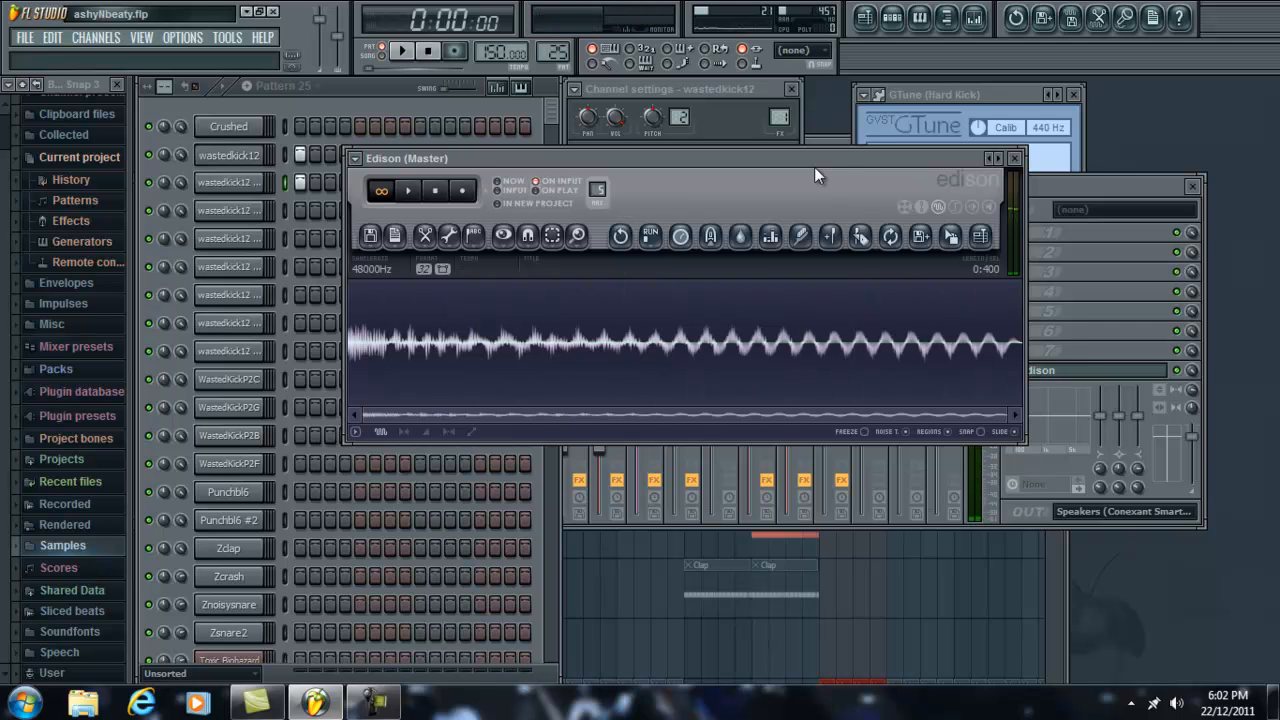
Step: Look through the other wastedkick12 channels' settings, return to wastedkick12 #2 and place GTune beside them
{"action": "left_click", "coordinate": [242, 238]}
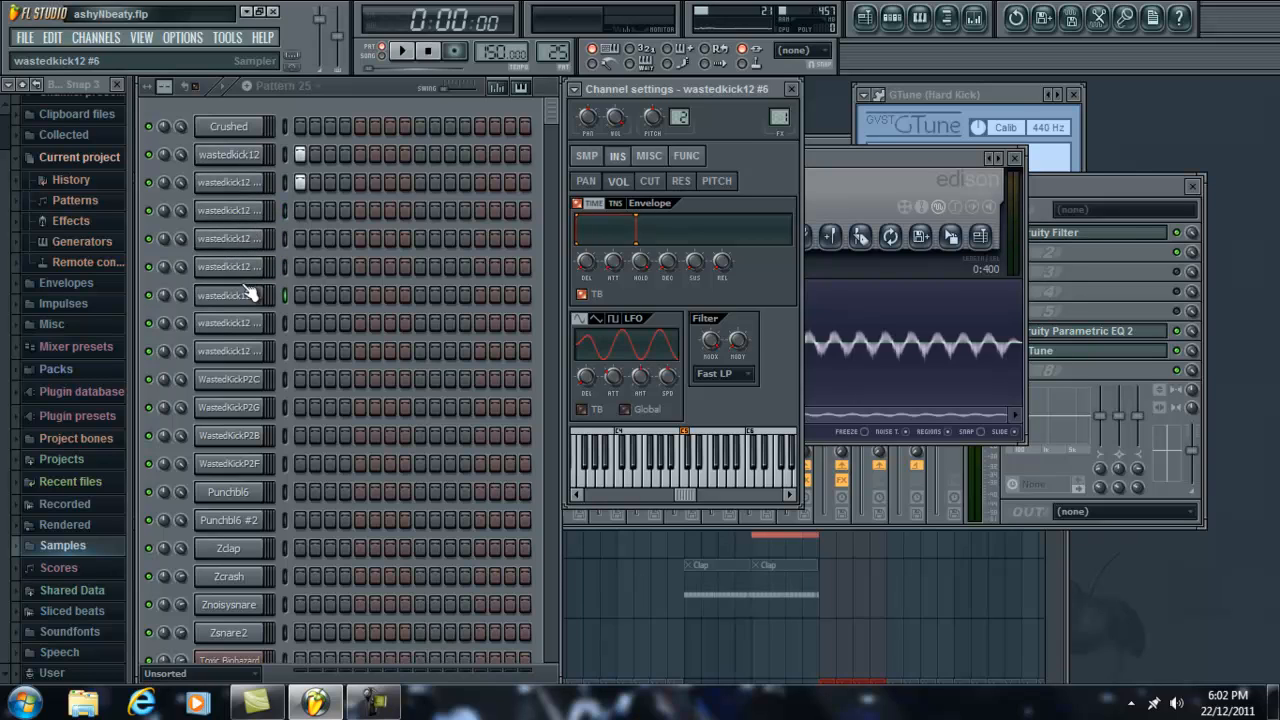
{"action": "left_click", "coordinate": [240, 323]}
{"action": "left_click", "coordinate": [237, 185]}
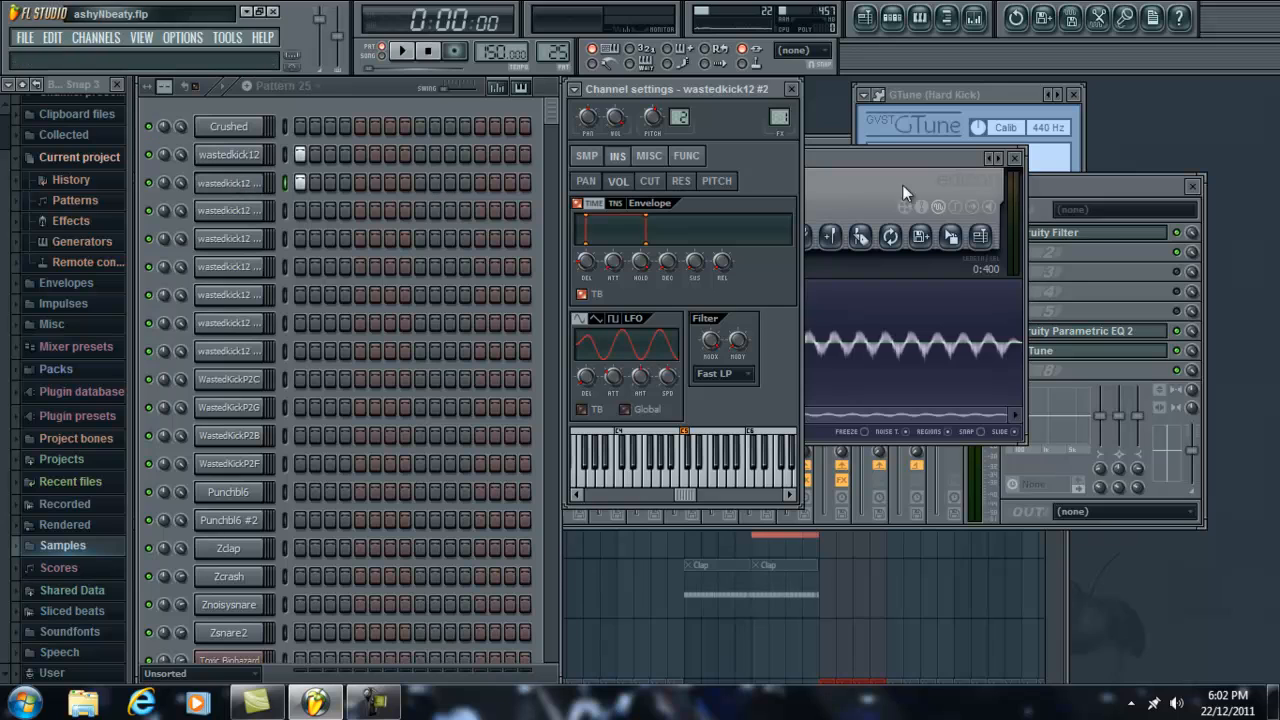
{"action": "left_click_drag", "start_coordinate": [1017, 90], "coordinate": [980, 93]}
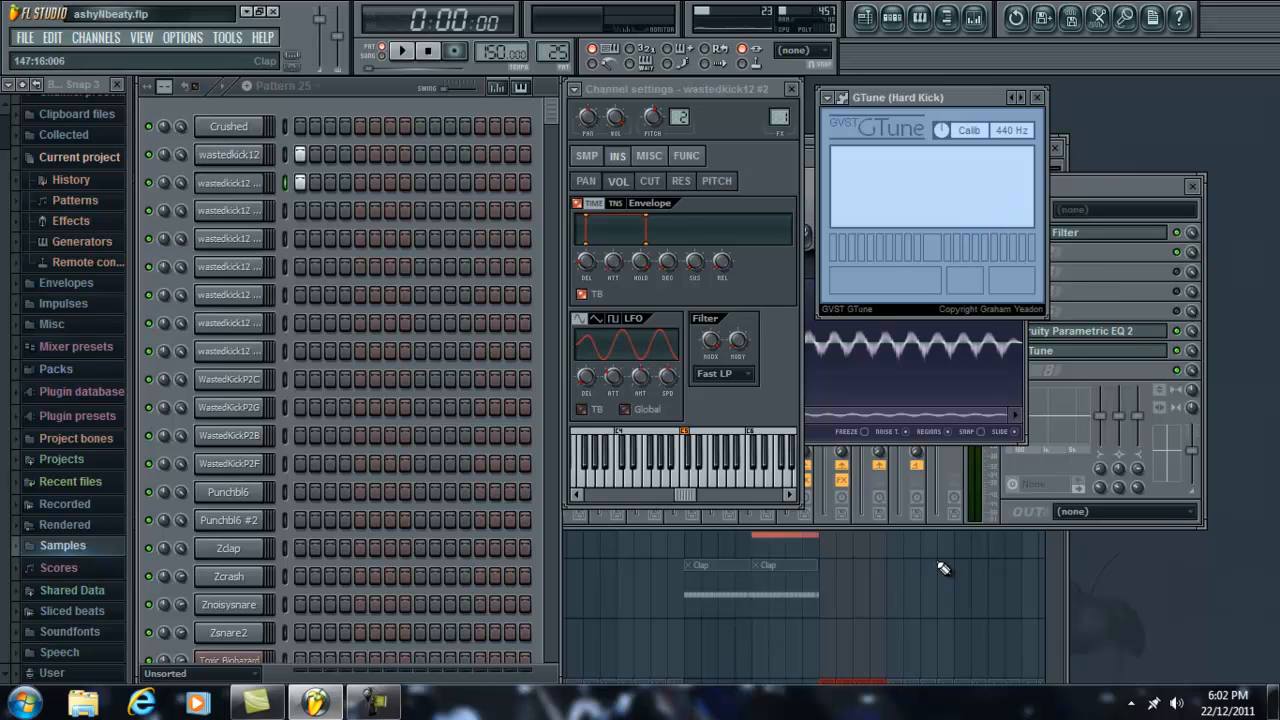
Step: Open the Playlist, maximize it and examine the Pitching clips on the Kick track
{"action": "key", "text": "F5"}
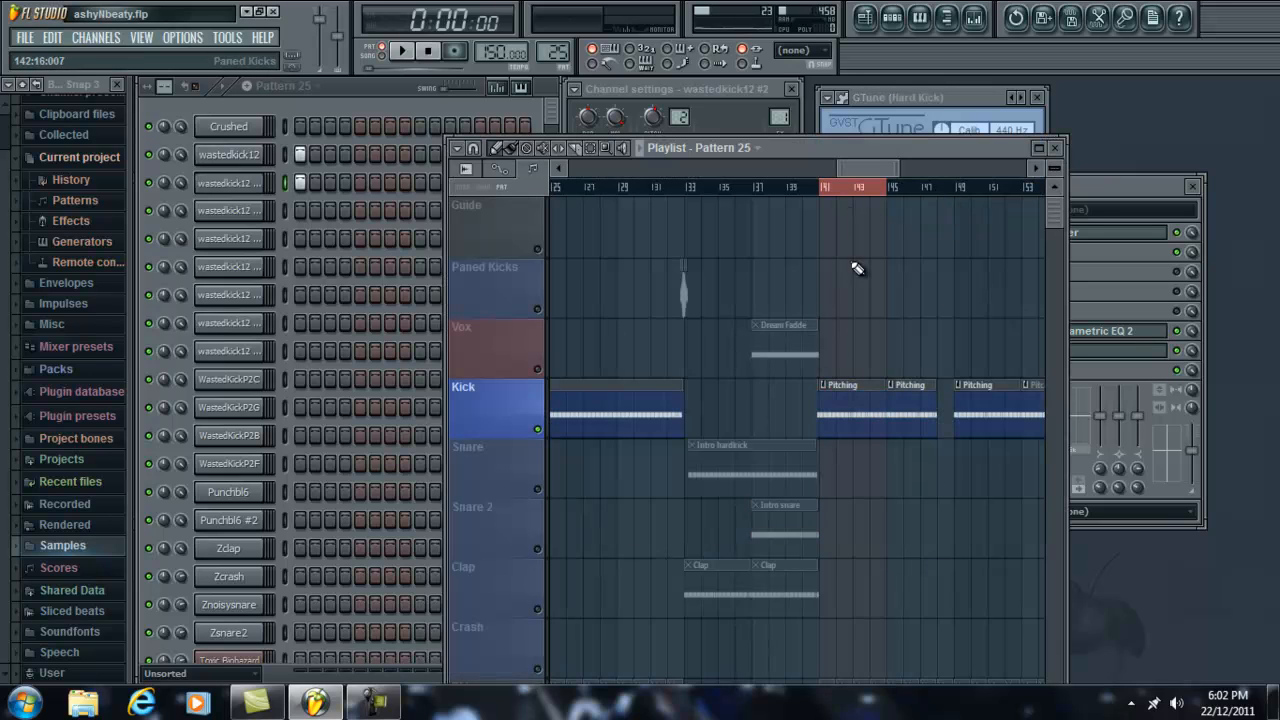
{"action": "double_click", "coordinate": [926, 147]}
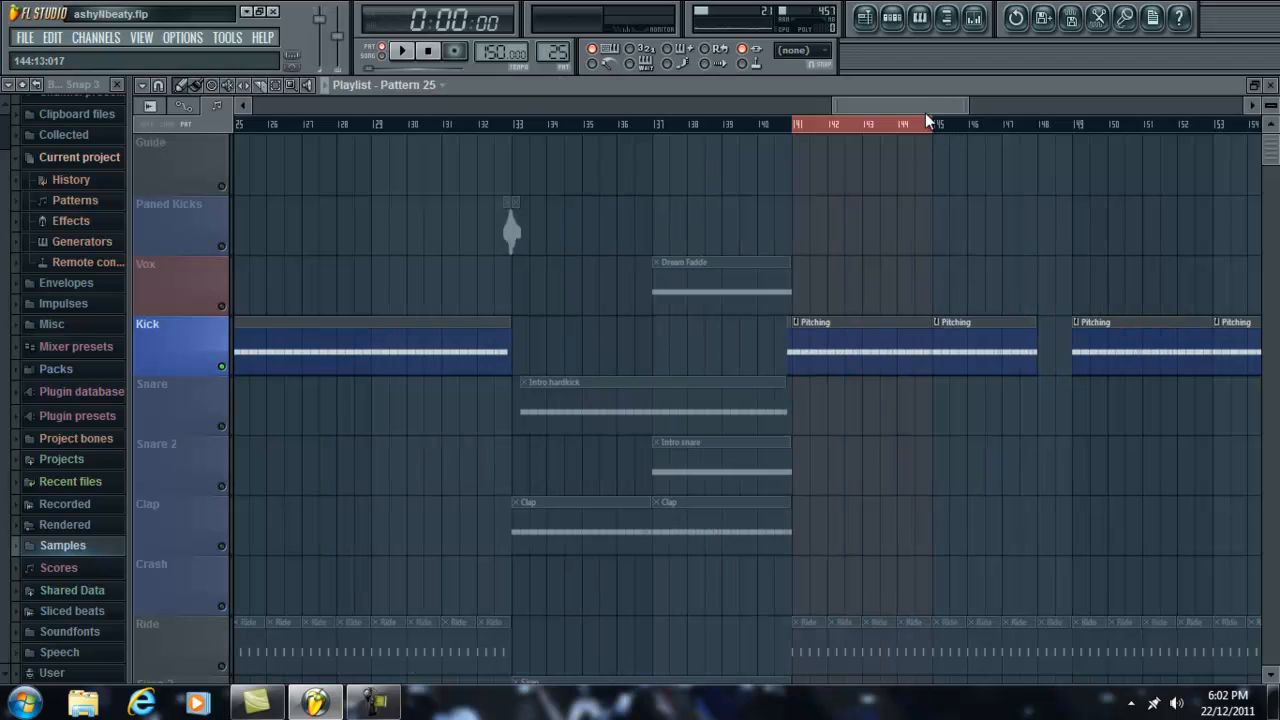
{"action": "scroll", "coordinate": [925, 108], "scroll_direction": "left", "scroll_amount": 2}
{"action": "scroll", "coordinate": [925, 108], "scroll_direction": "right", "scroll_amount": 2}
{"action": "left_click", "coordinate": [376, 703]}
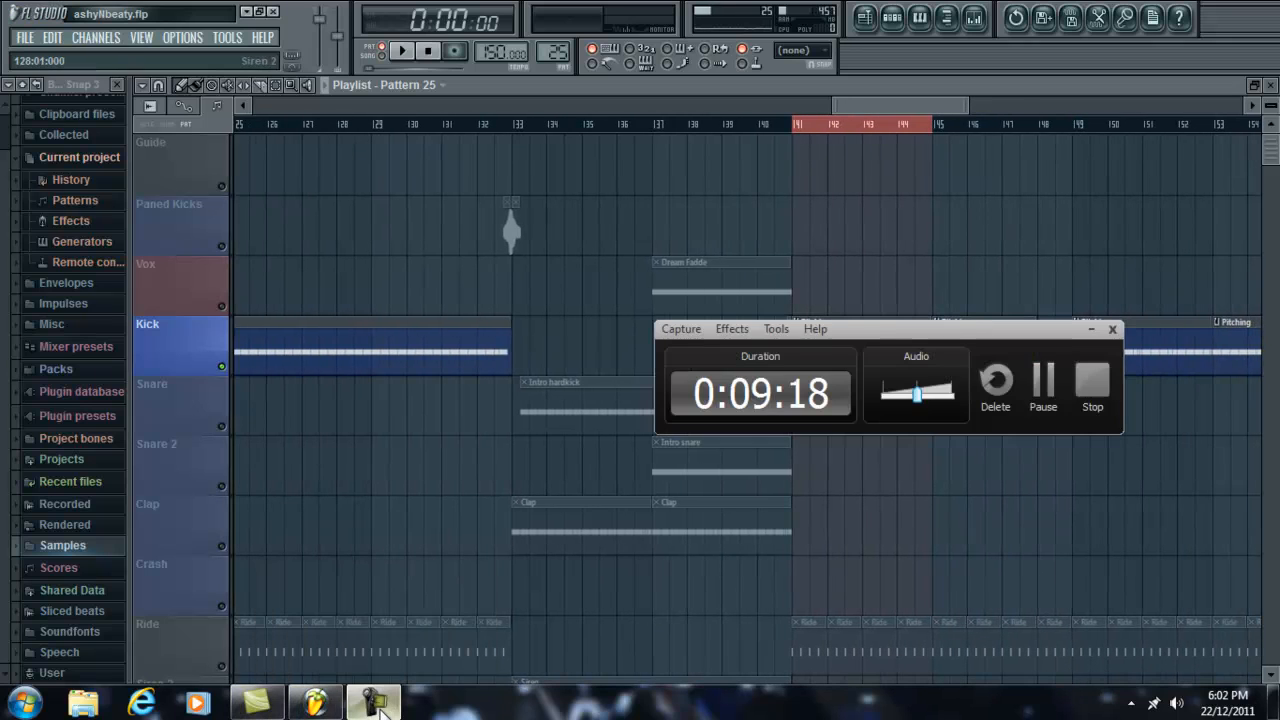
Step: Switch the Playlist between reduced and full size, and examine the Pitching clips on the Kick track around bar 141
{"action": "left_click", "coordinate": [376, 703]}
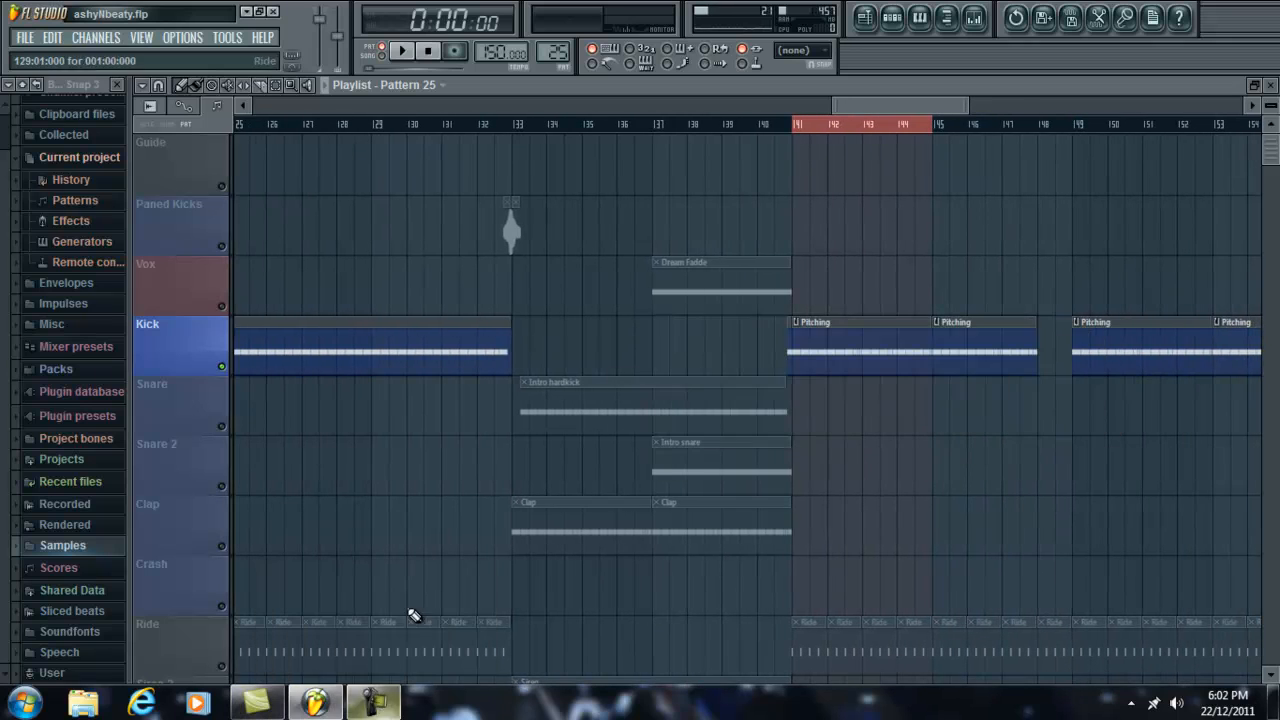
{"action": "double_click", "coordinate": [633, 82]}
{"action": "left_click", "coordinate": [404, 92]}
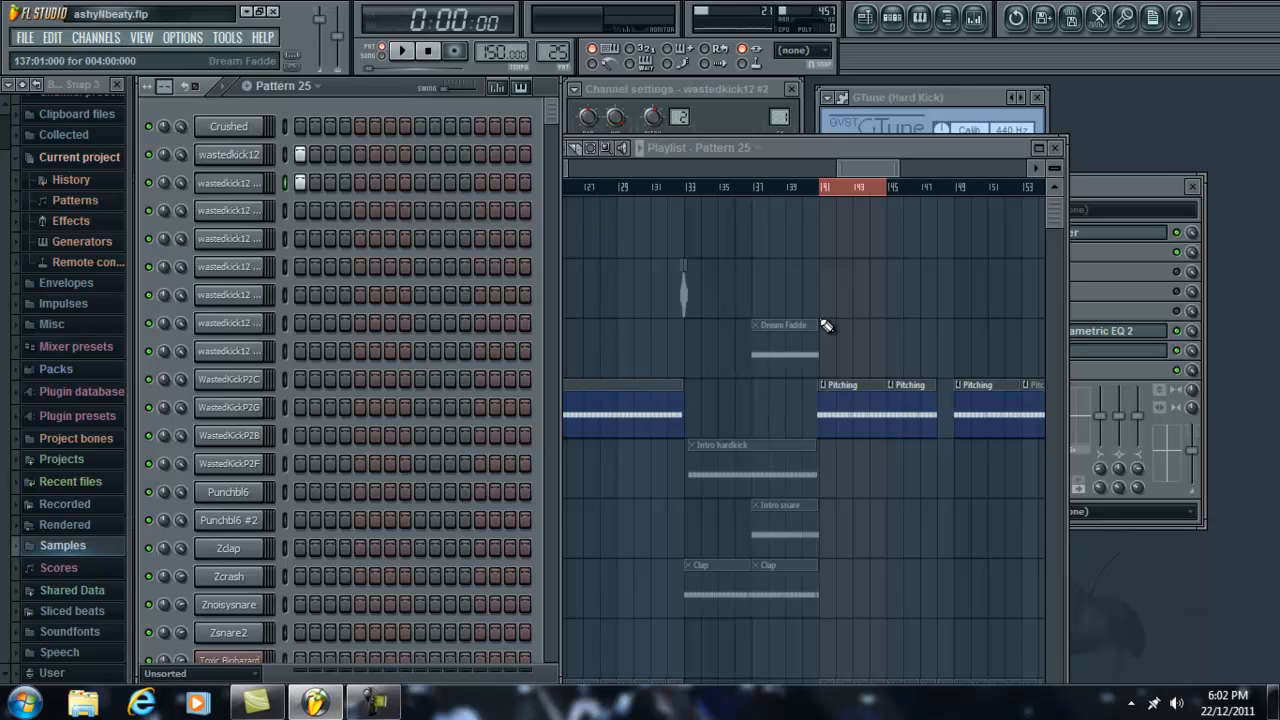
{"action": "left_click", "coordinate": [738, 108]}
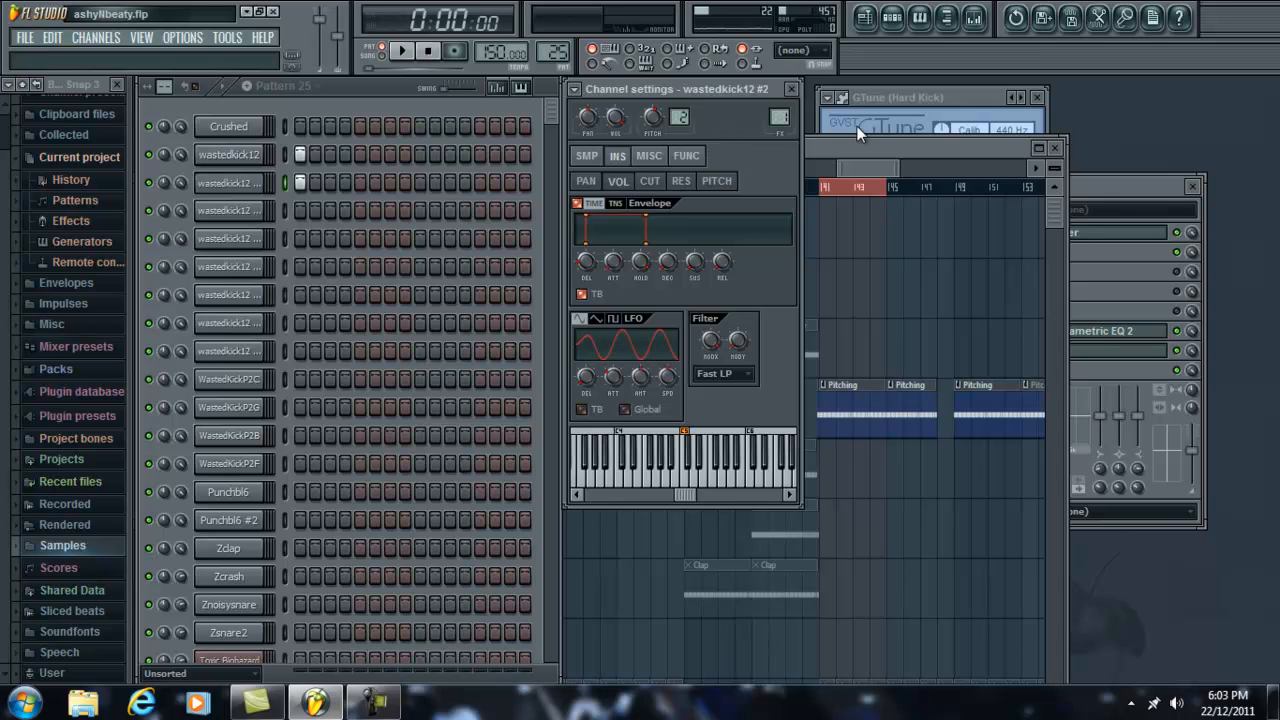
{"action": "double_click", "coordinate": [885, 150]}
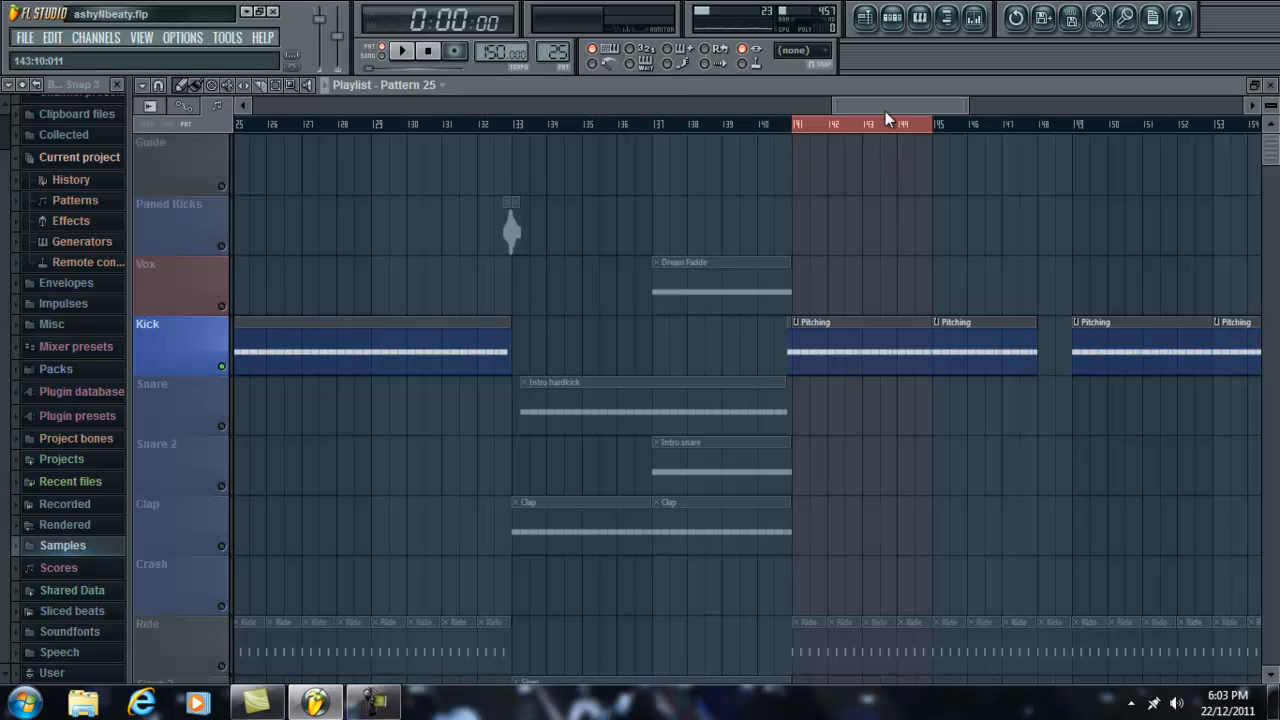
{"action": "left_click_drag", "start_coordinate": [895, 110], "coordinate": [889, 121]}
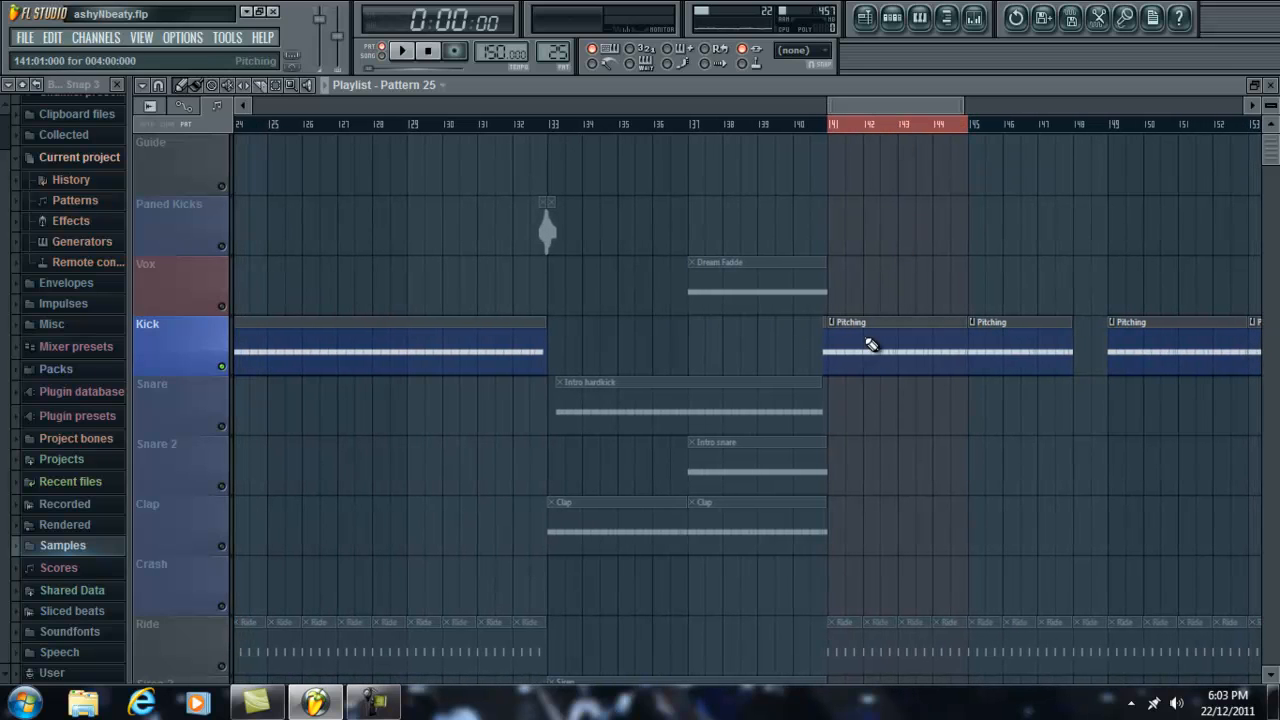
{"action": "scroll", "coordinate": [923, 131], "scroll_direction": "up", "scroll_amount": 4}
{"action": "scroll", "coordinate": [923, 134], "scroll_direction": "down", "scroll_amount": 3}
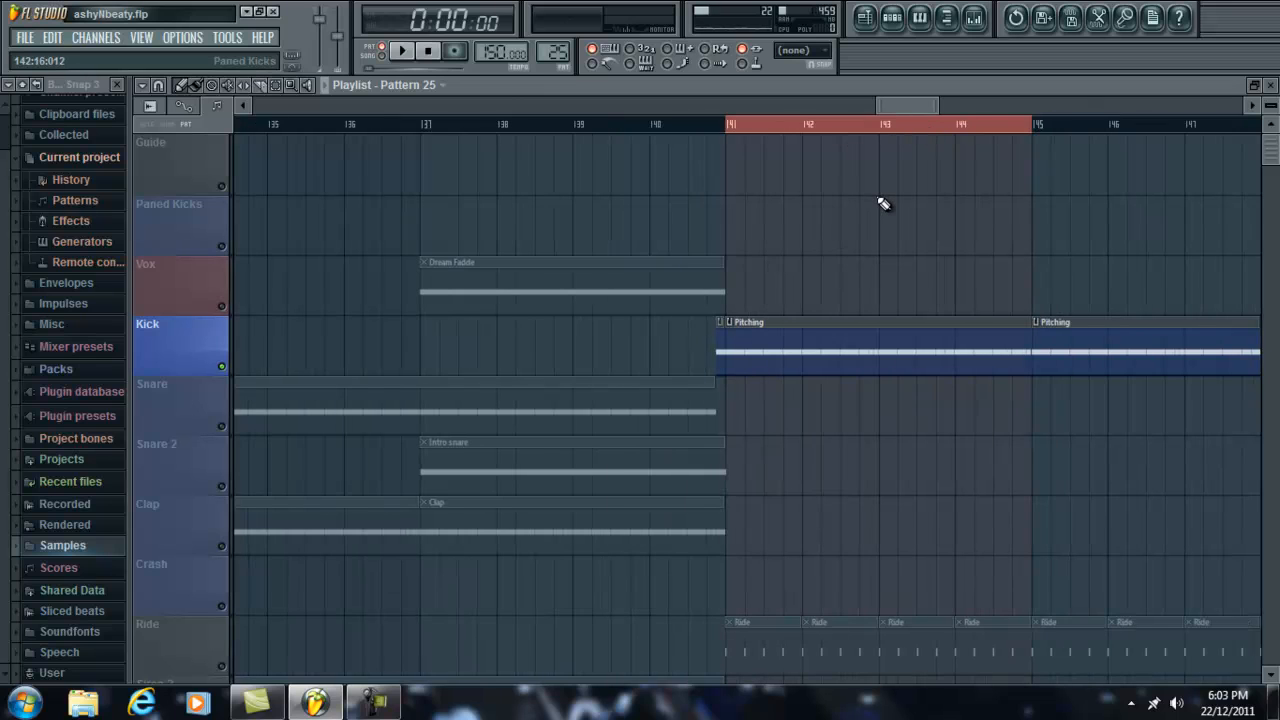
Step: Restore the Playlist's smaller size, show wastedkick12 #2's settings and GTune, and play the pattern to check the kick's pitch
{"action": "double_click", "coordinate": [906, 85]}
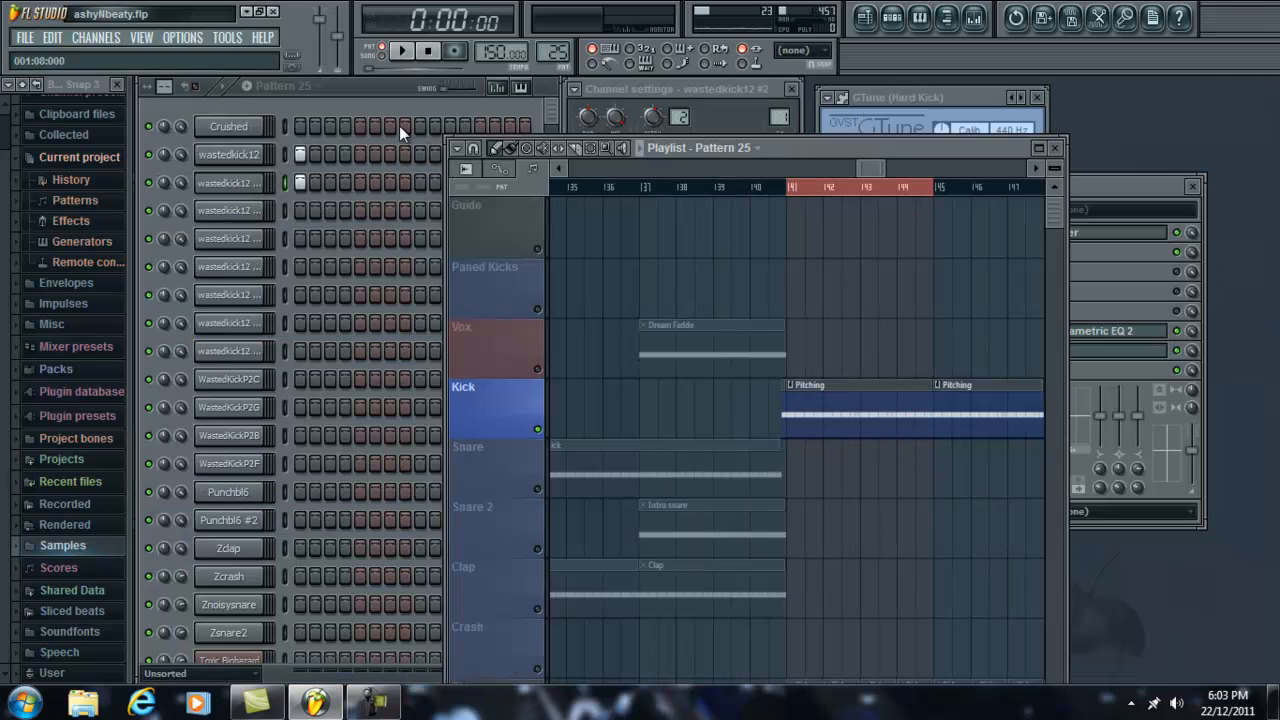
{"action": "left_click", "coordinate": [229, 182]}
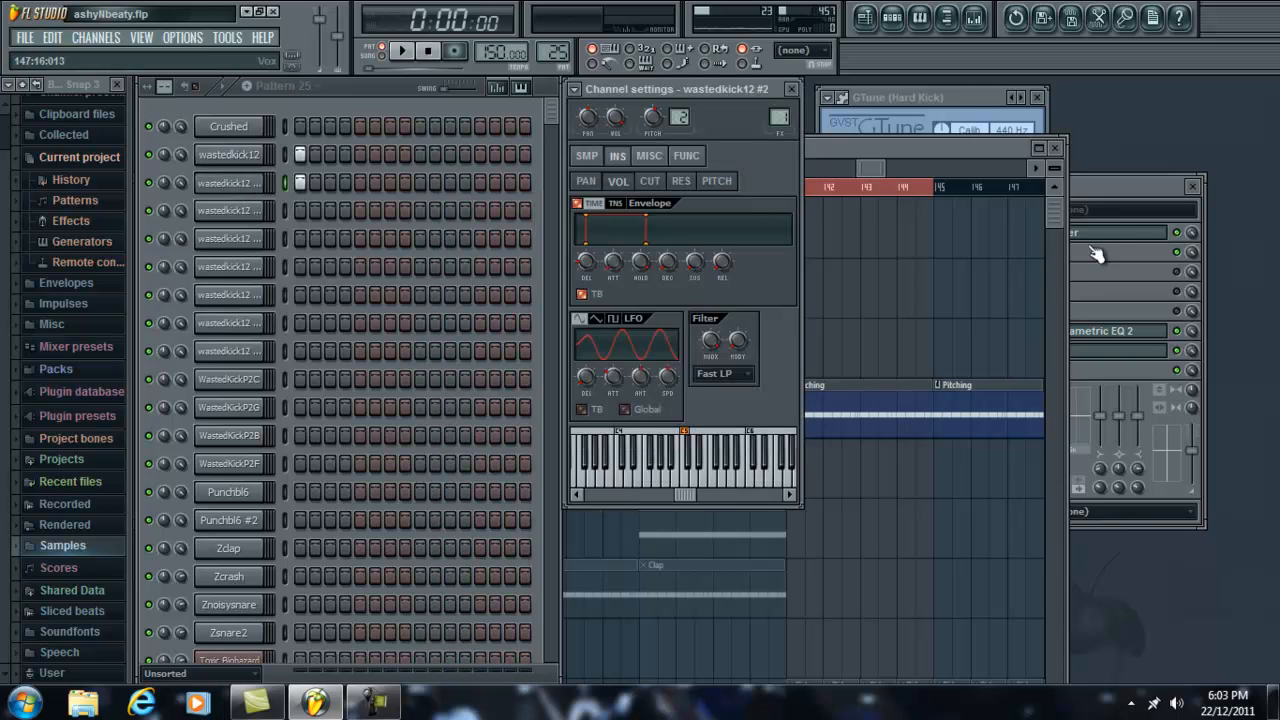
{"action": "left_click", "coordinate": [961, 97]}
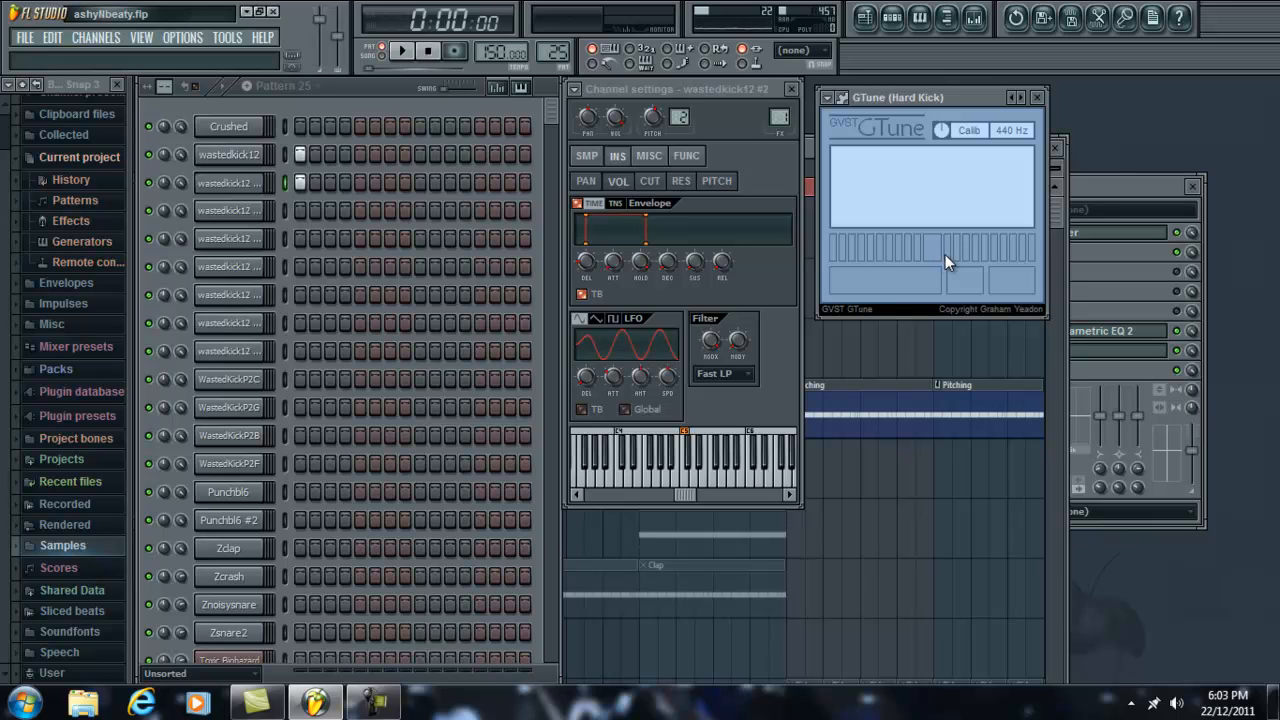
{"action": "key", "text": "space"}
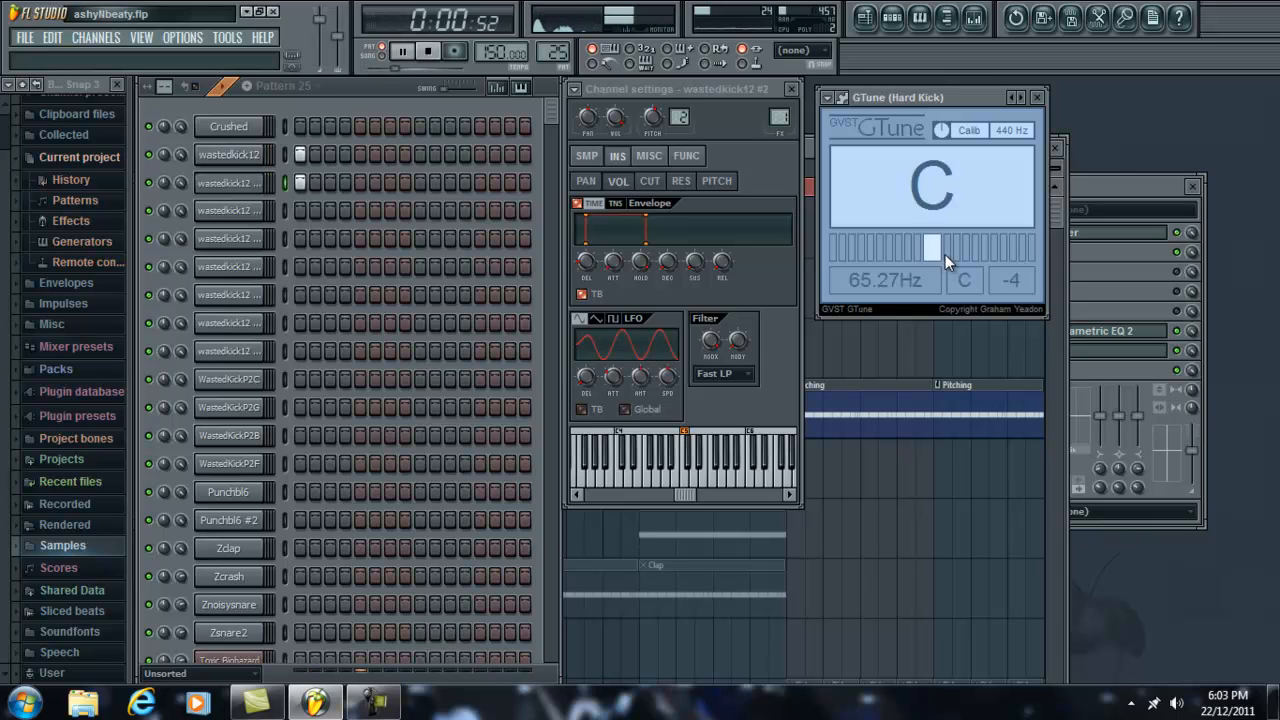
{"action": "key", "text": "space"}
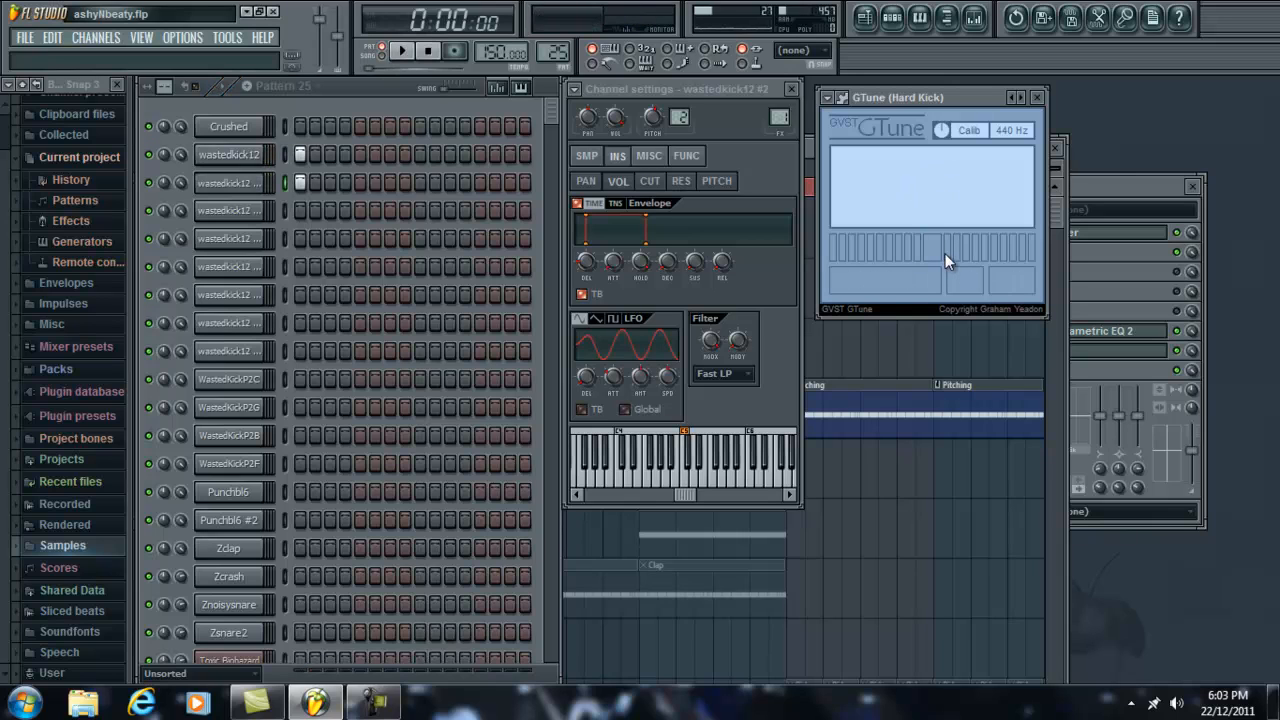
Step: Mute the wastedkick12 channel and play the pattern to hear wastedkick12 #2 alone
{"action": "left_click", "coordinate": [149, 158]}
{"action": "key", "text": "space"}
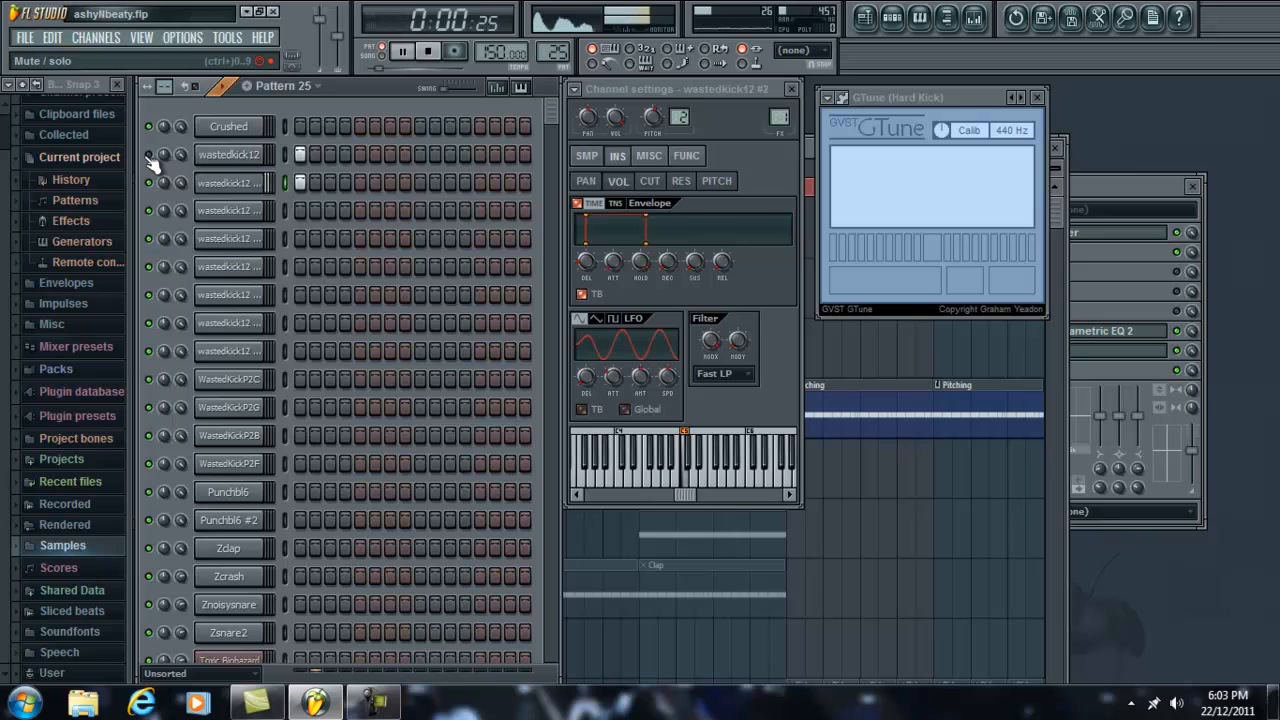
{"action": "key", "text": "space"}
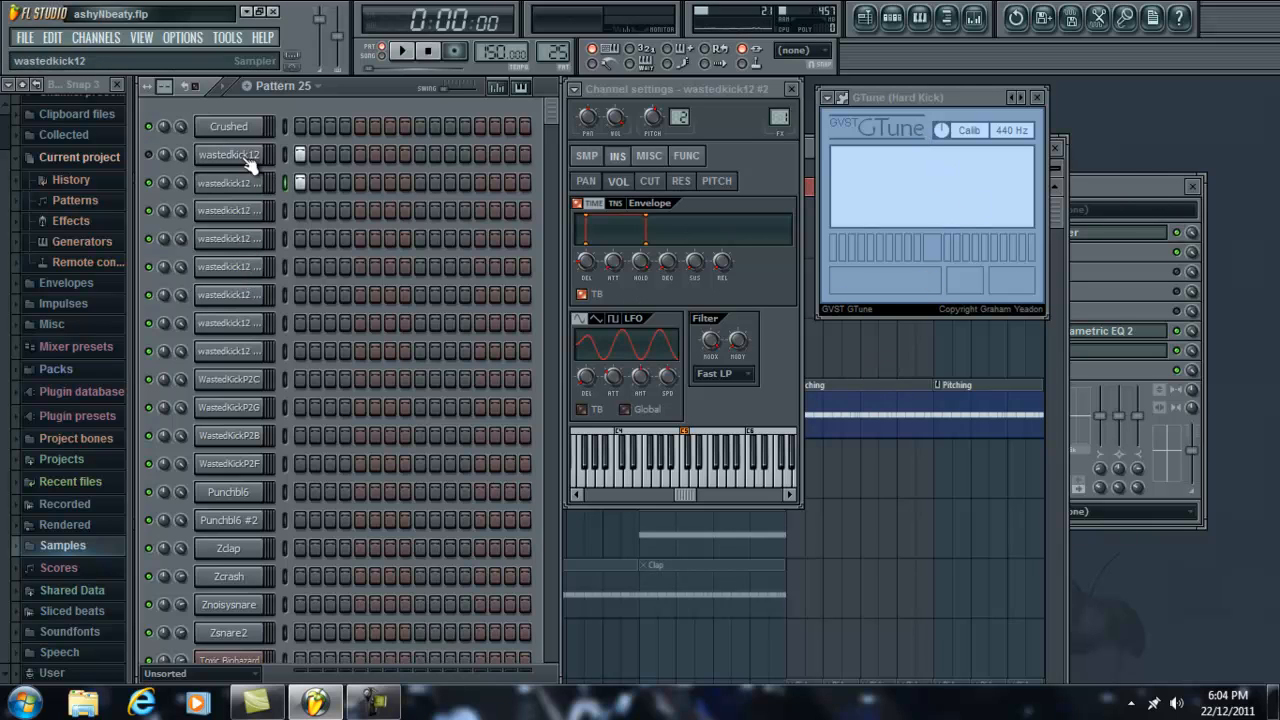
Step: Open Edison from the Master mixer track and play the recorded kick
{"action": "left_click", "coordinate": [1111, 184]}
{"action": "left_click", "coordinate": [166, 282]}
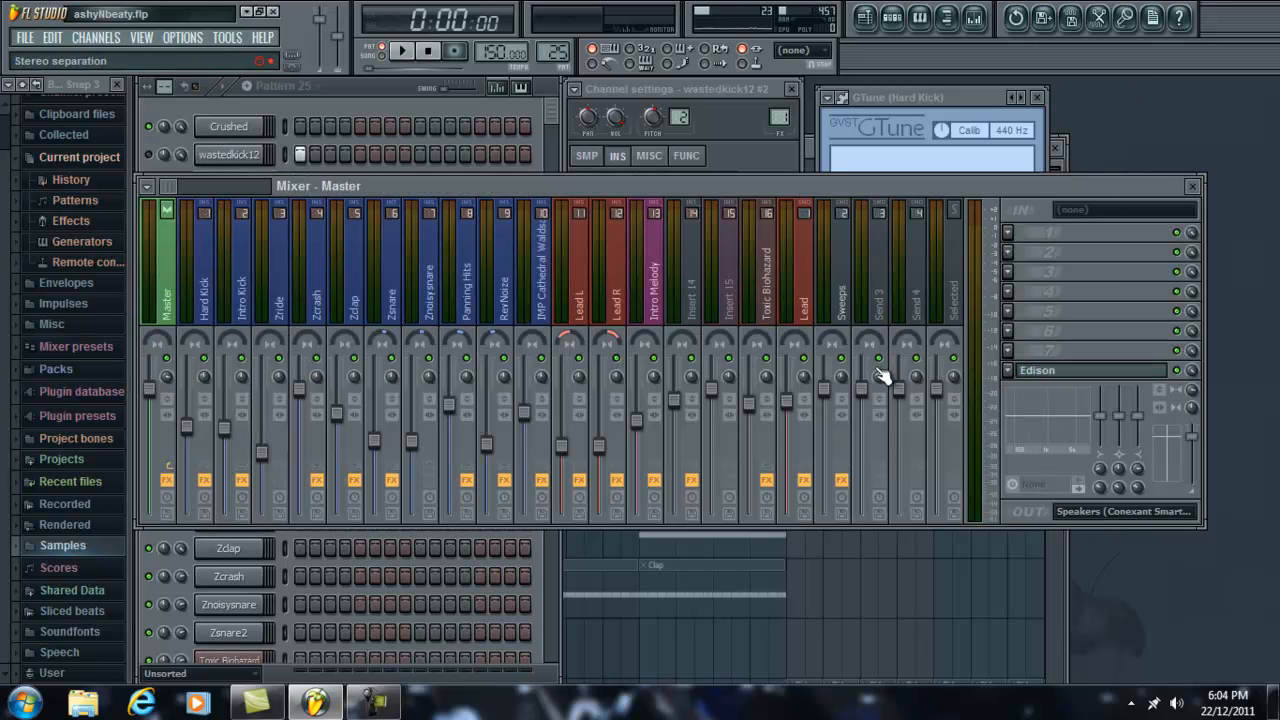
{"action": "left_click", "coordinate": [1052, 371]}
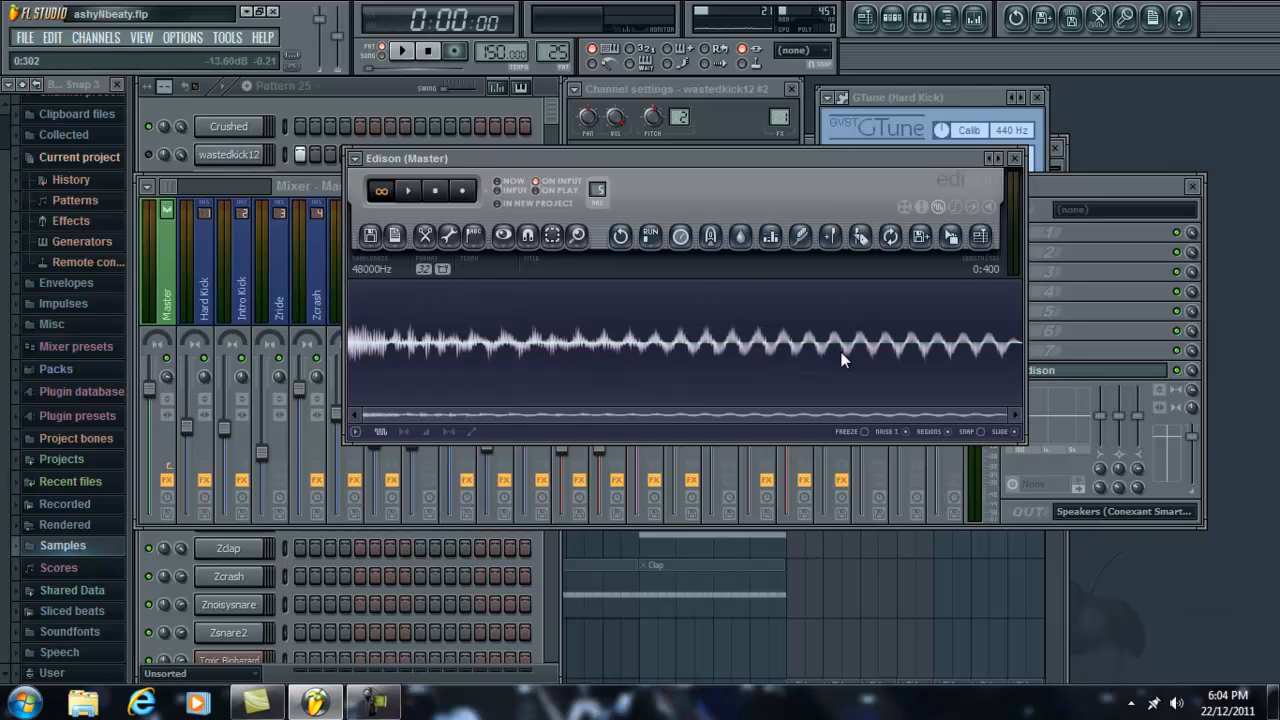
{"action": "left_click", "coordinate": [409, 191]}
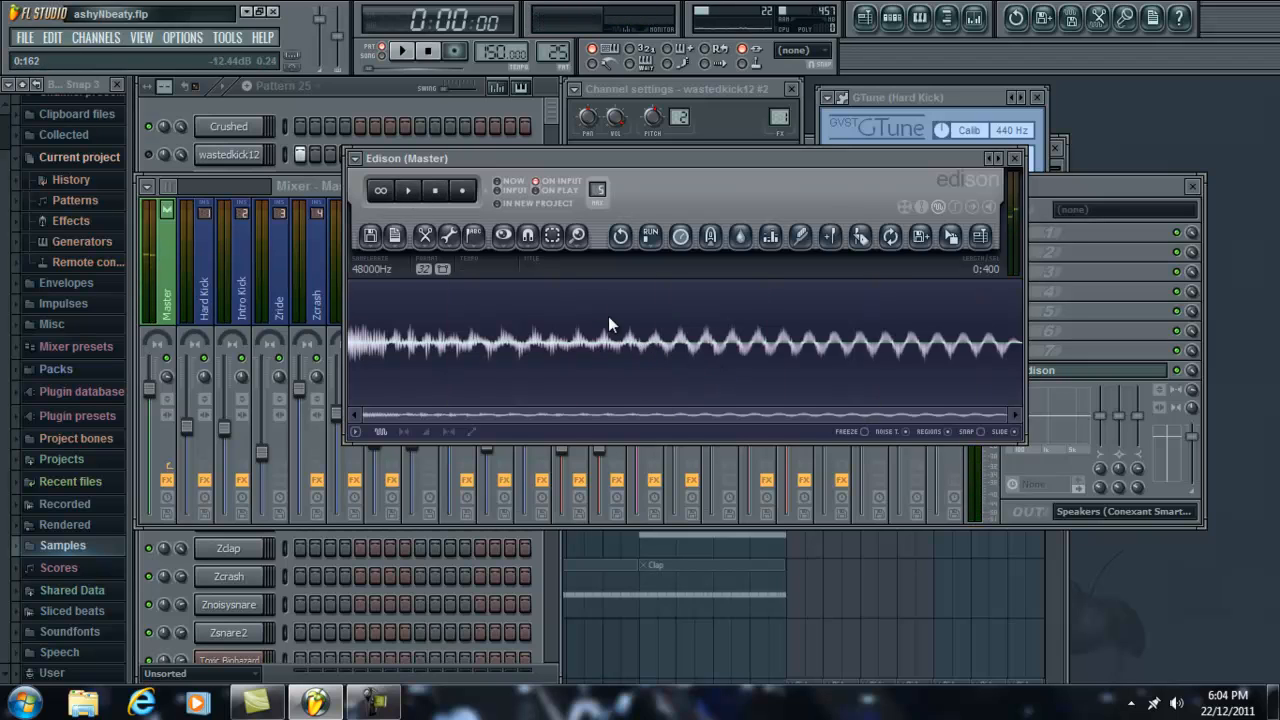
Step: Look over Edison's file options, close its window and disable Edison on the Master mixer track
{"action": "left_click", "coordinate": [353, 91]}
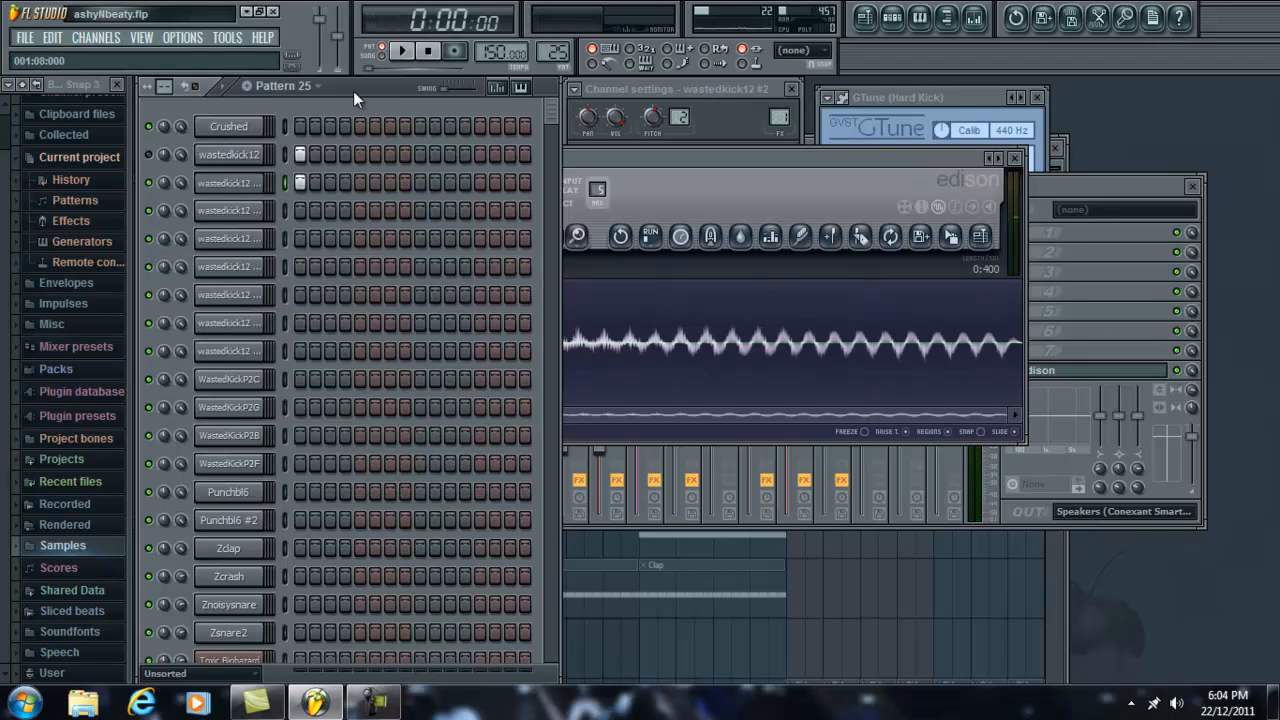
{"action": "left_click", "coordinate": [764, 164]}
{"action": "left_click", "coordinate": [368, 237]}
{"action": "left_click", "coordinate": [368, 237]}
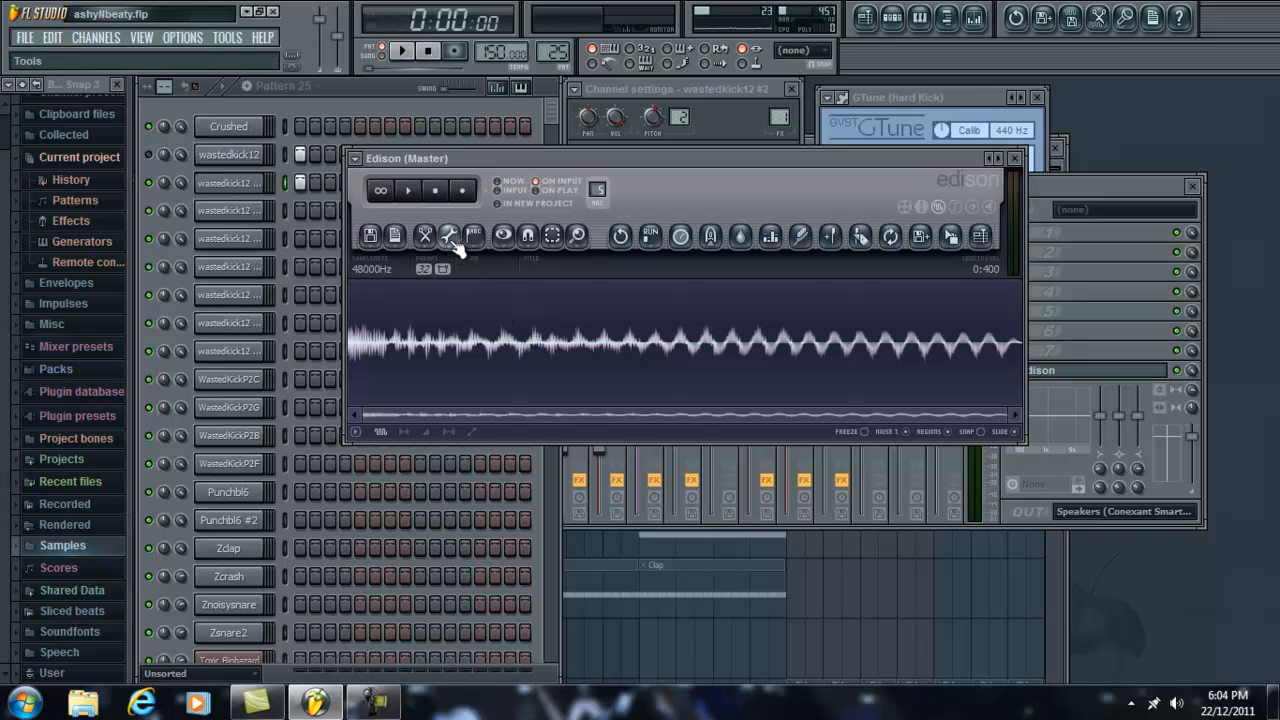
{"action": "left_click", "coordinate": [1014, 158]}
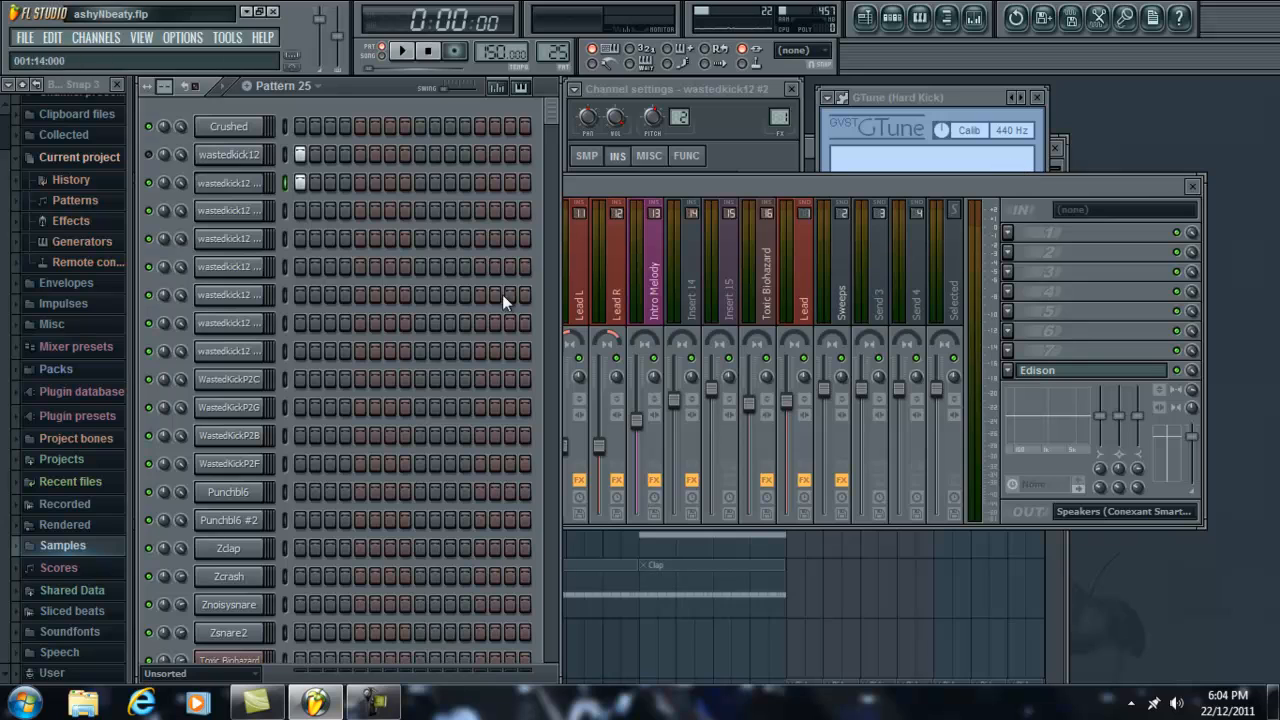
{"action": "left_click", "coordinate": [1177, 371]}
Step: Clear the steps of wastedkick12 and wastedkick12 #2, and audition wastedkick12.wav in the channel's sample settings
{"action": "left_click", "coordinate": [371, 97]}
{"action": "right_click", "coordinate": [301, 185]}
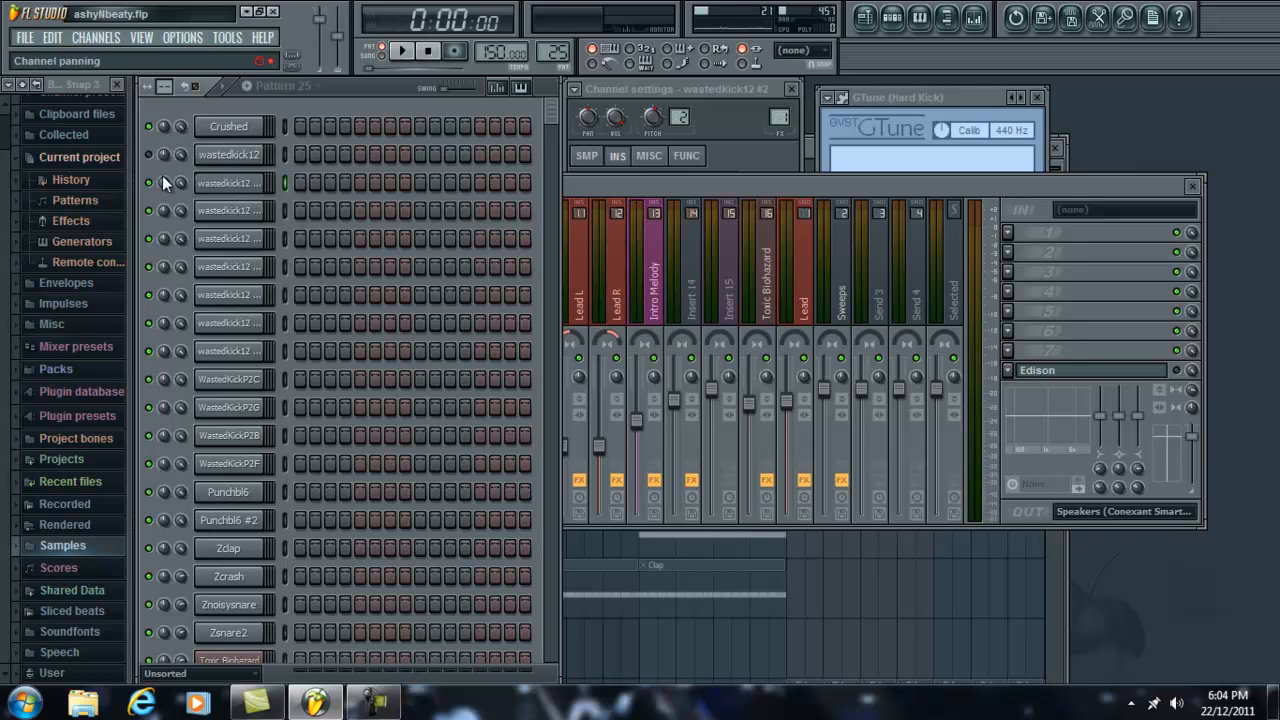
{"action": "left_click", "coordinate": [228, 157]}
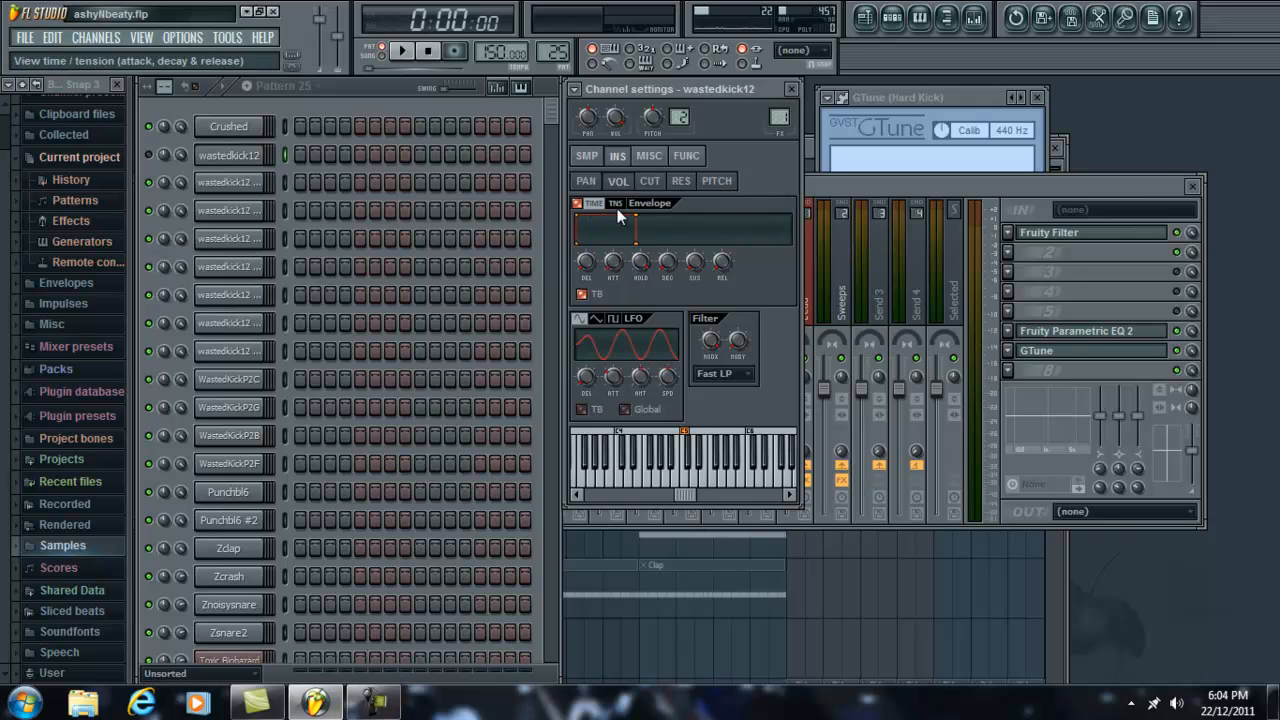
{"action": "left_click", "coordinate": [586, 181]}
{"action": "left_click", "coordinate": [586, 158]}
{"action": "left_click", "coordinate": [667, 558]}
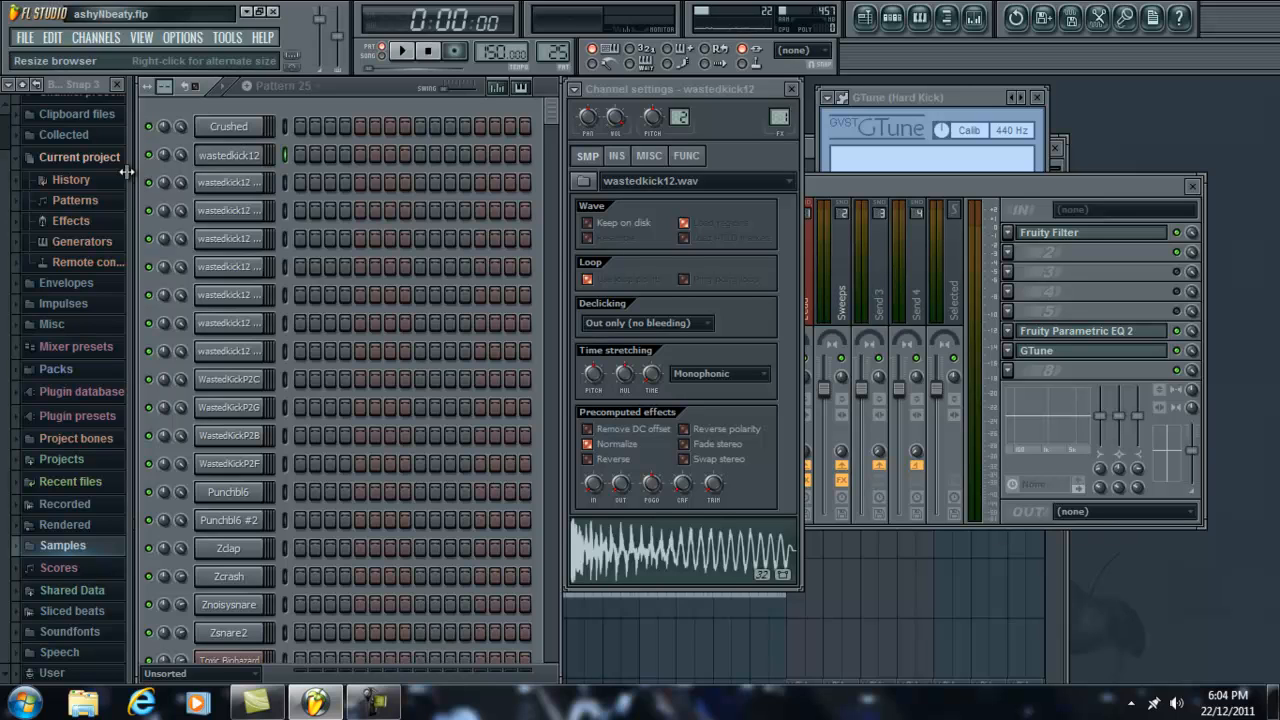
Step: Fill the wastedkick12 channel with a hit on every 4 steps and play the pattern
{"action": "right_click", "coordinate": [243, 156]}
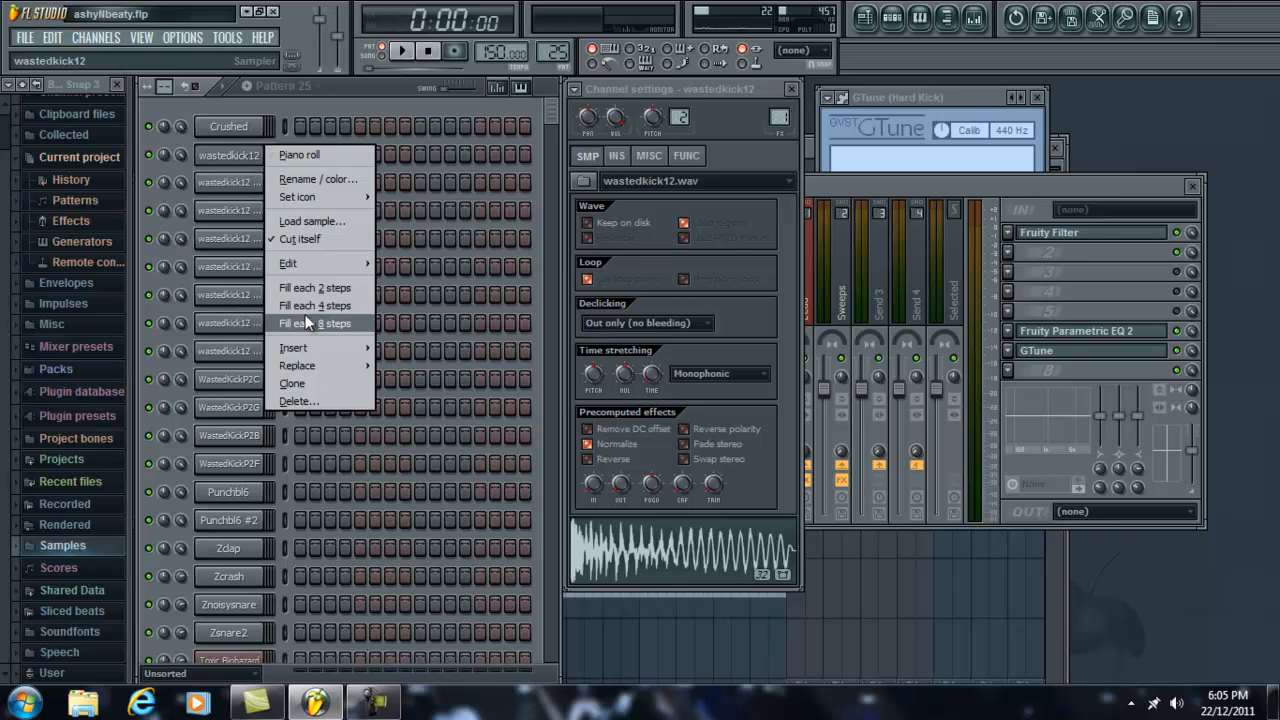
{"action": "left_click", "coordinate": [306, 322]}
{"action": "right_click", "coordinate": [258, 156]}
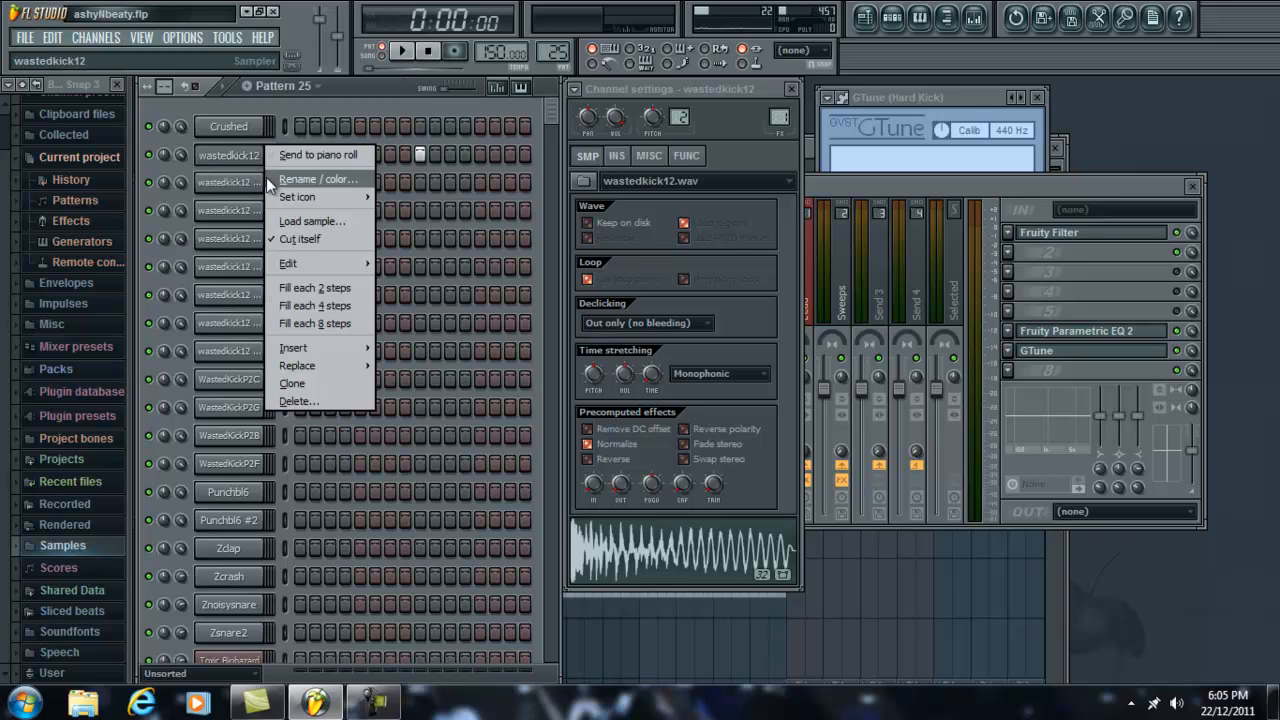
{"action": "left_click", "coordinate": [298, 305]}
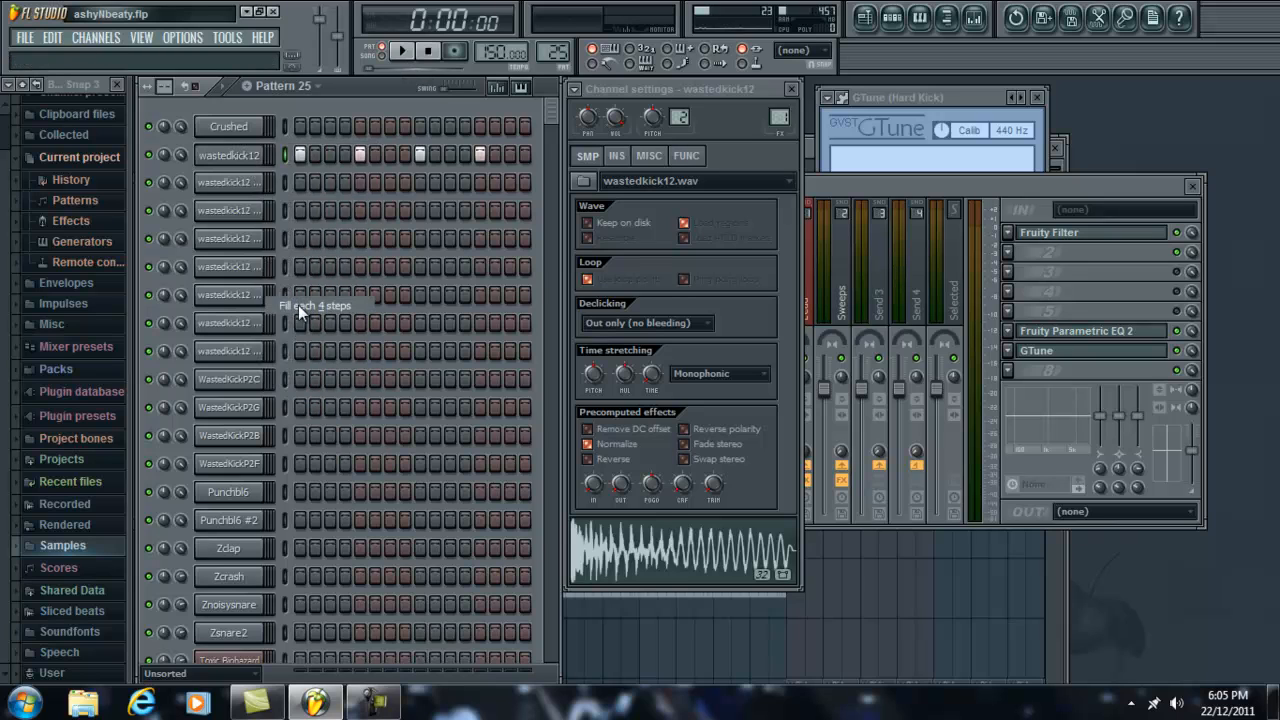
{"action": "left_click", "coordinate": [416, 52]}
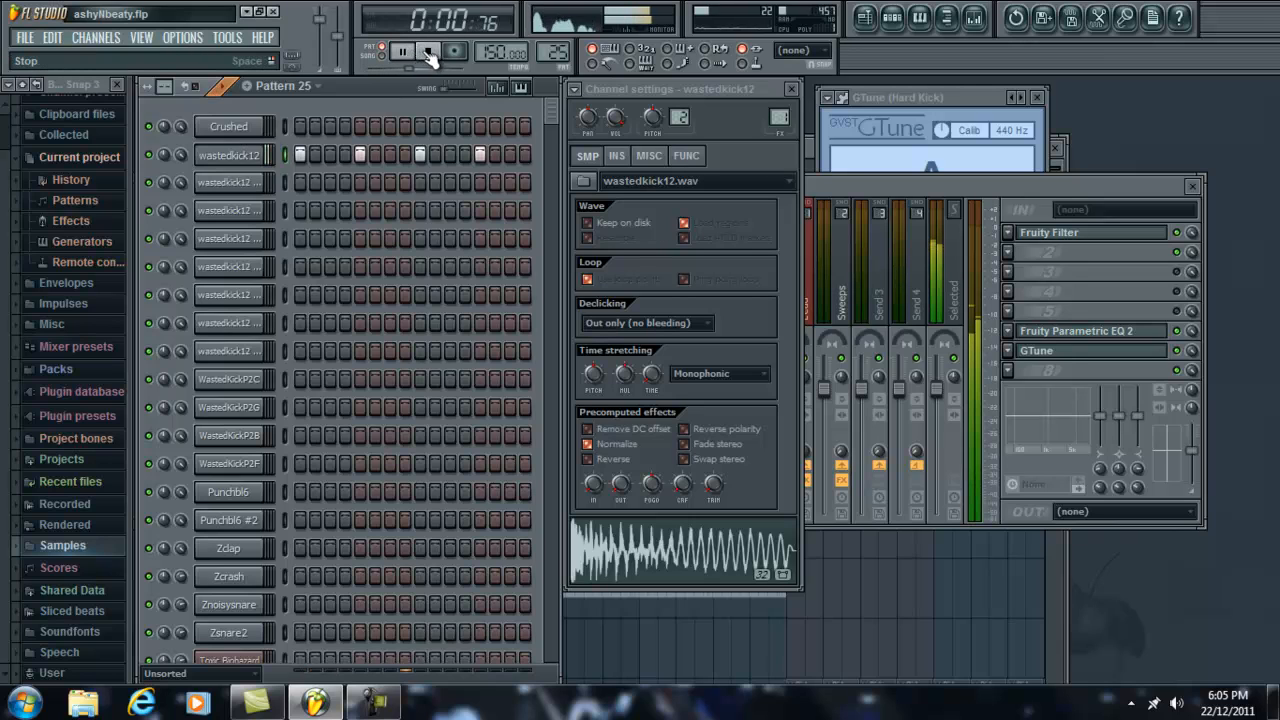
{"action": "left_click", "coordinate": [432, 53]}
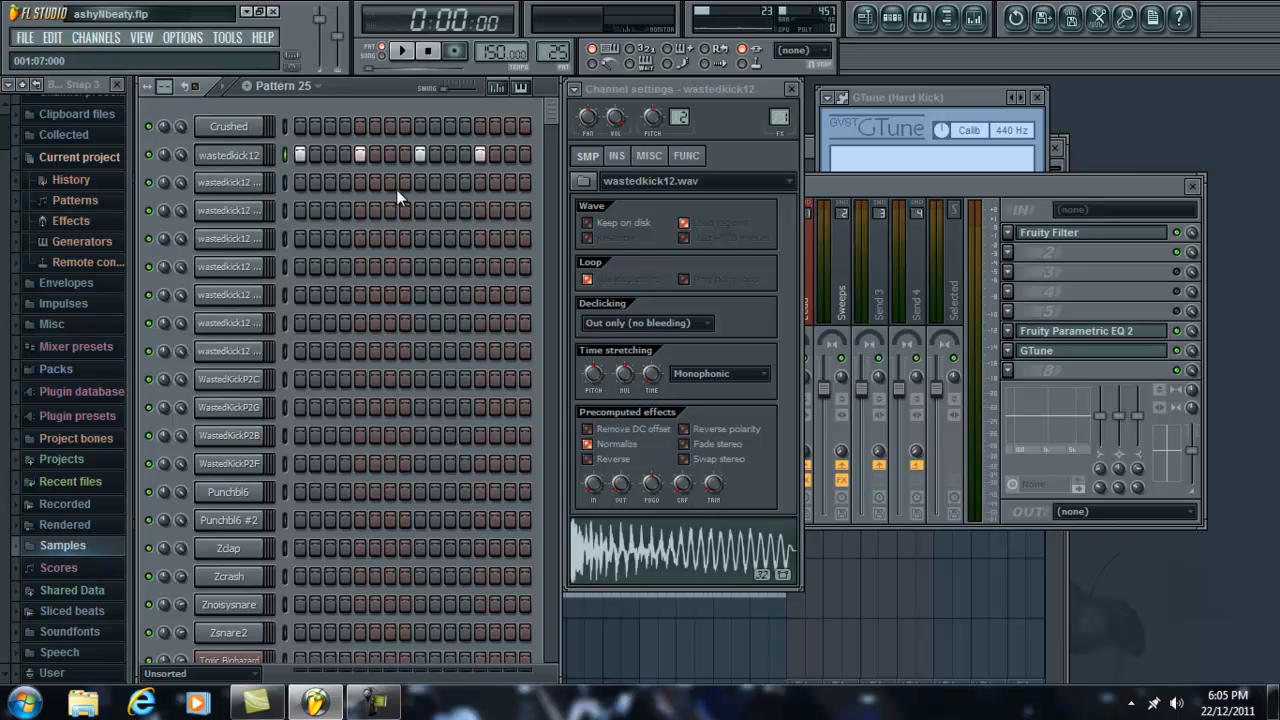
Step: Remove wastedkick12's hits on steps 5 and 13 and play the thinned pattern
{"action": "left_click", "coordinate": [360, 157]}
{"action": "left_click", "coordinate": [477, 152]}
{"action": "left_click", "coordinate": [404, 51]}
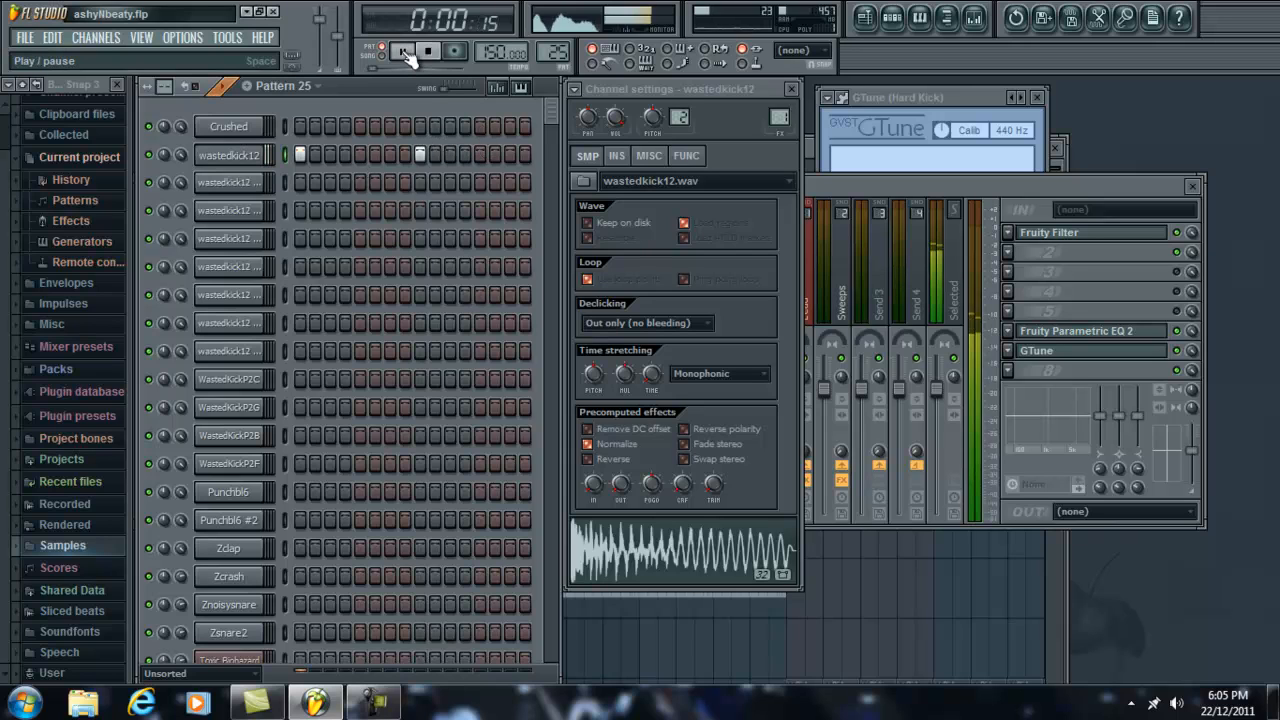
{"action": "left_click", "coordinate": [430, 52]}
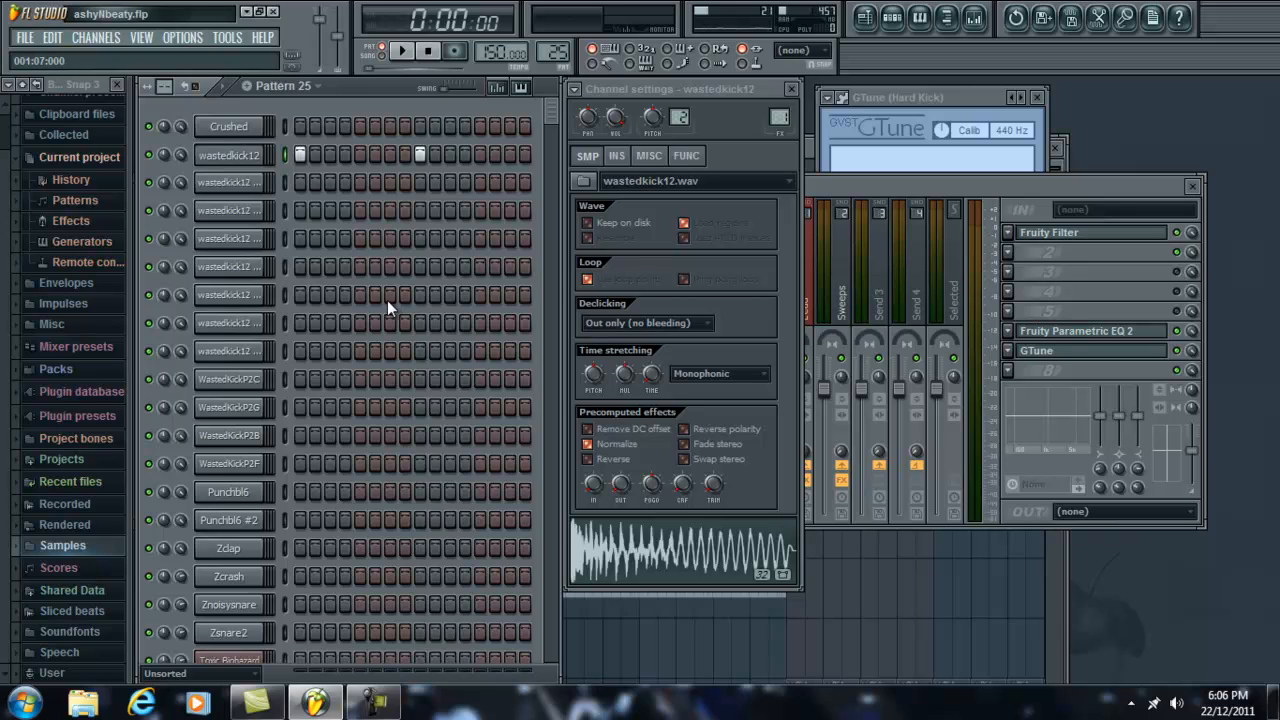
Step: Audition the wastedkick12 sample from its waveform and clear the channel's hits on steps 9 and 1
{"action": "left_click", "coordinate": [718, 550]}
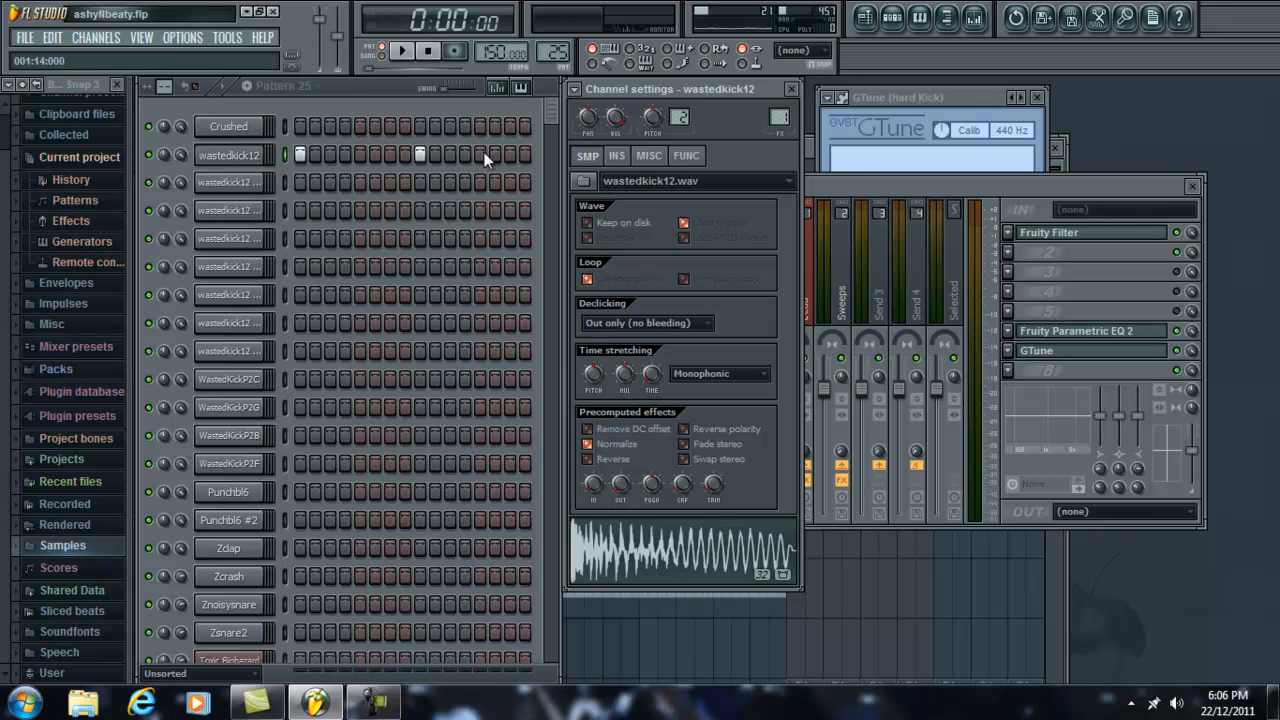
{"action": "right_click", "coordinate": [420, 154]}
{"action": "right_click", "coordinate": [300, 154]}
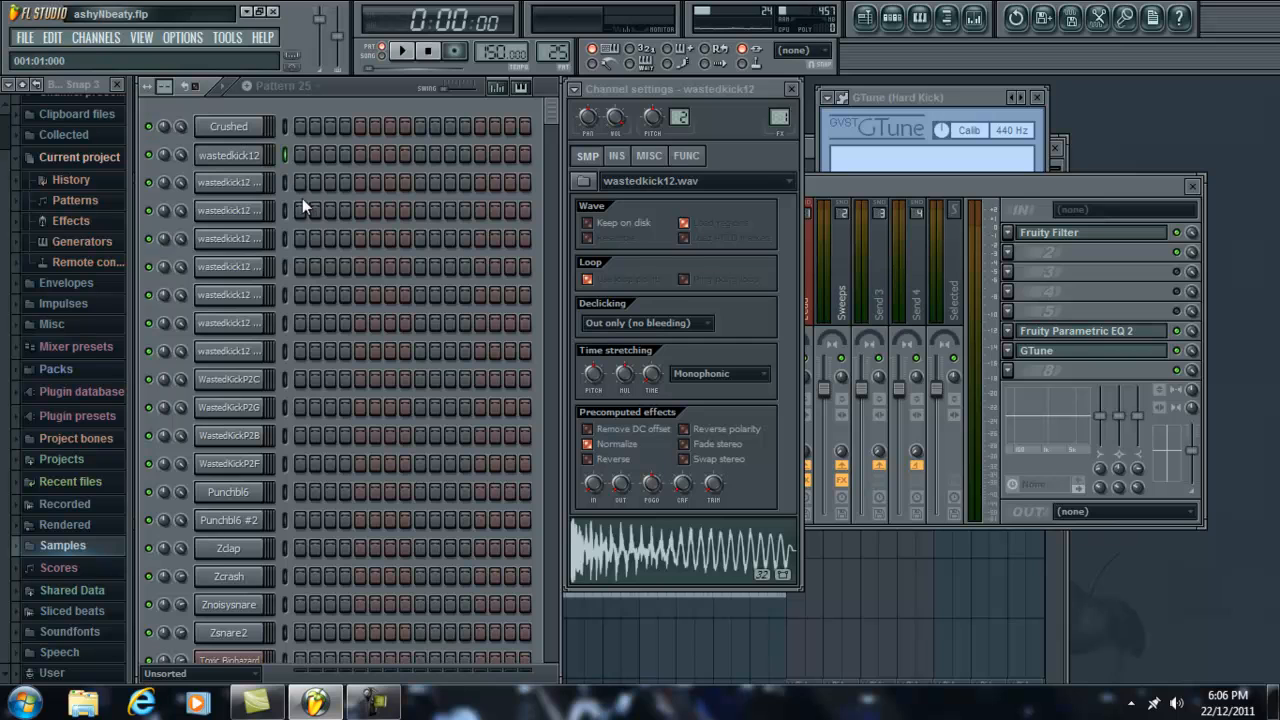
Step: Browse the Samples folder in the browser for the saved kick samples, from the BLHardKick to the wastedkick files, and collapse it
{"action": "left_click", "coordinate": [82, 542]}
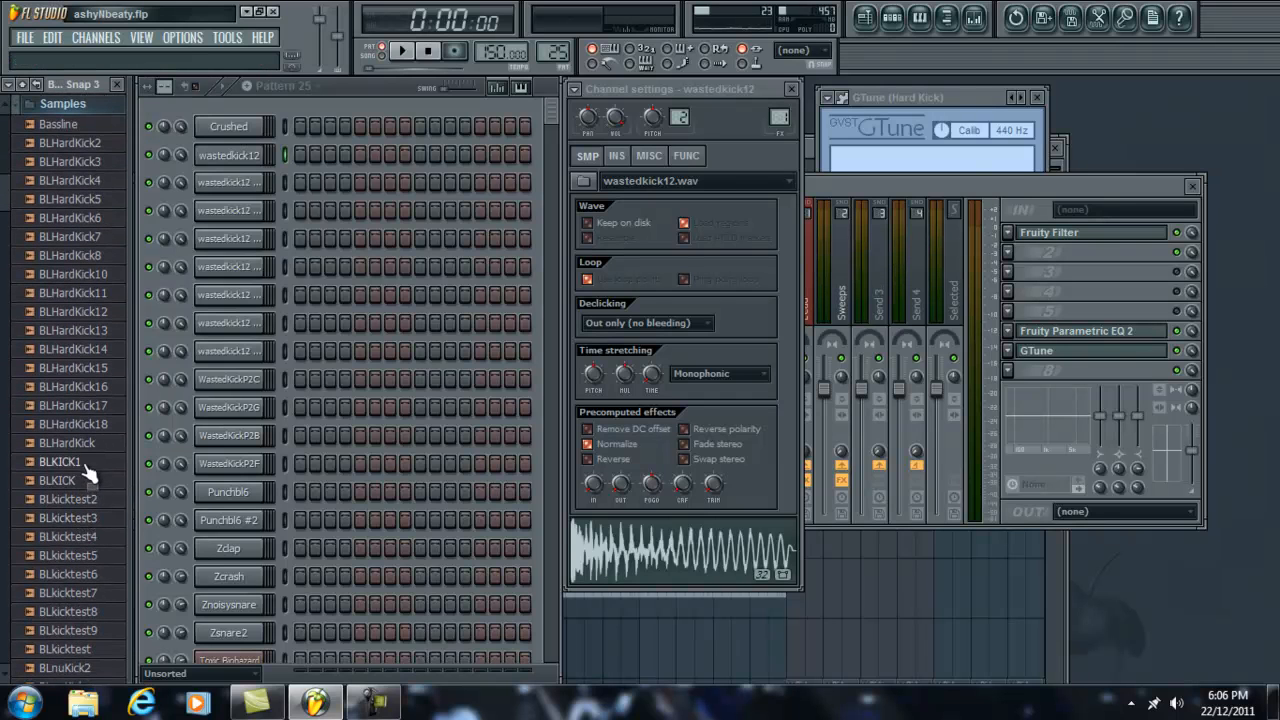
{"action": "scroll", "coordinate": [88, 320], "scroll_direction": "down", "scroll_amount": 10}
{"action": "scroll", "coordinate": [88, 275], "scroll_direction": "down", "scroll_amount": 15}
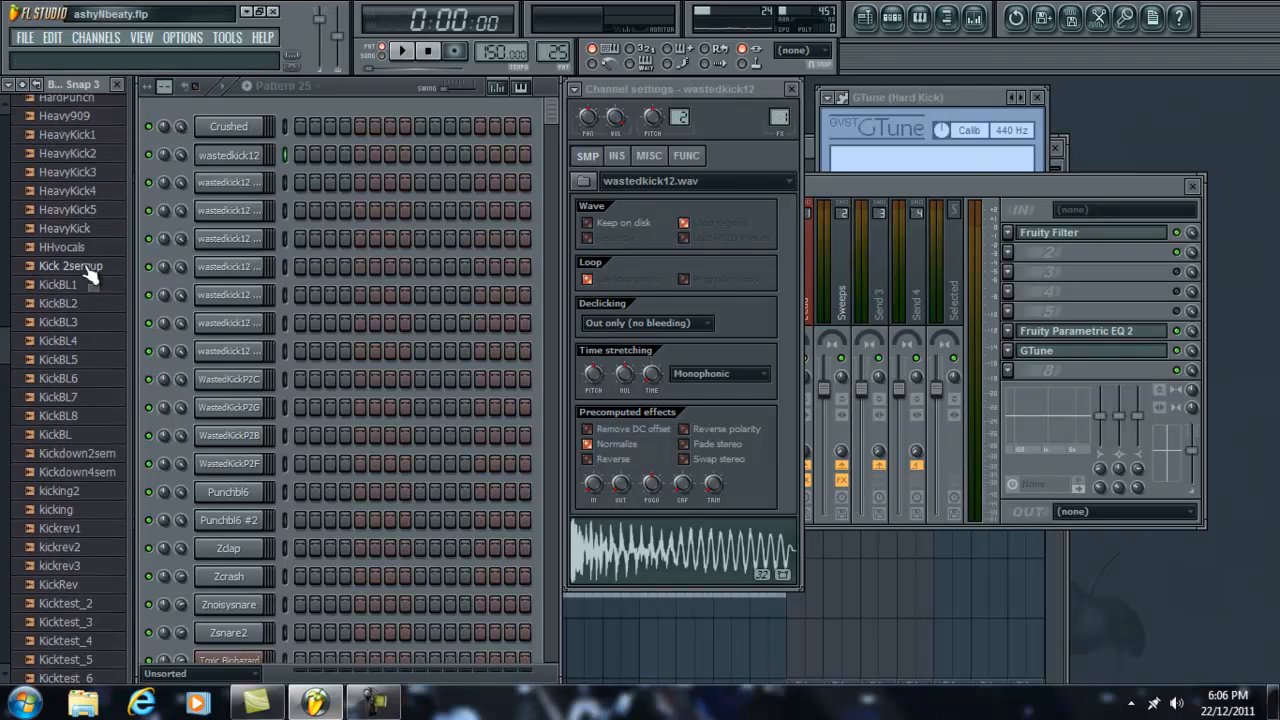
{"action": "scroll", "coordinate": [87, 276], "scroll_direction": "down", "scroll_amount": 15}
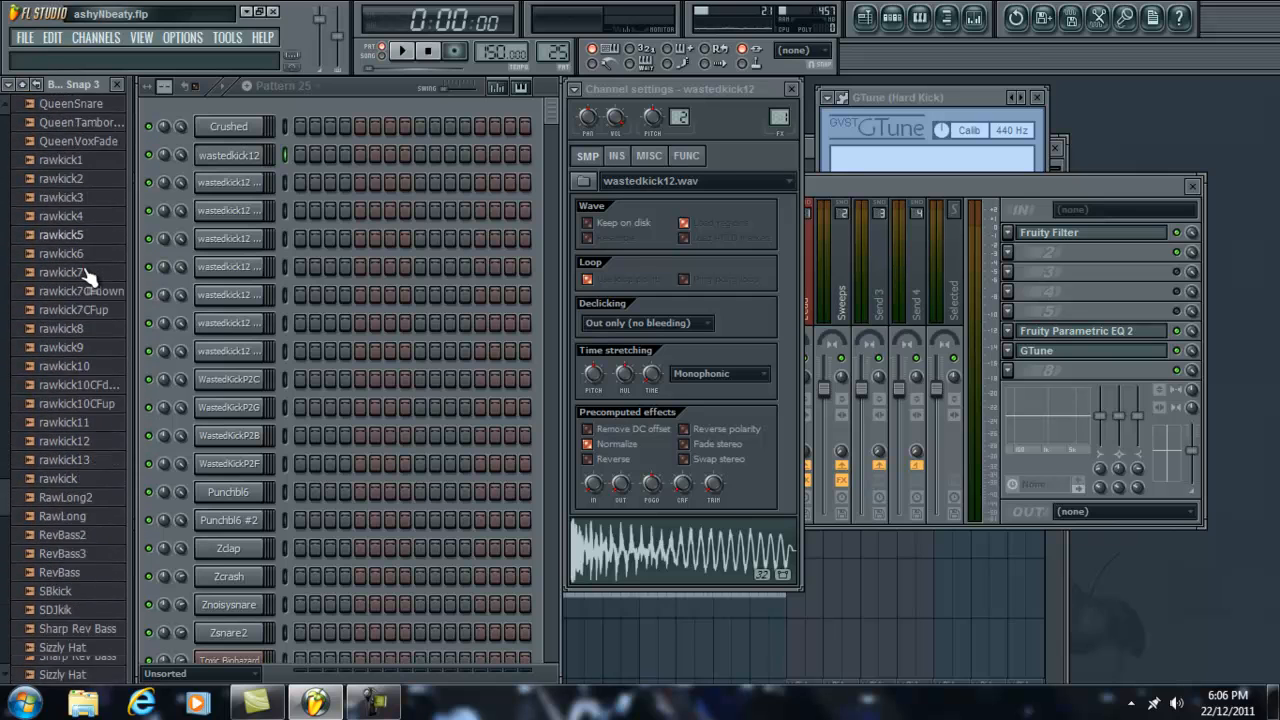
{"action": "scroll", "coordinate": [87, 277], "scroll_direction": "down", "scroll_amount": 5}
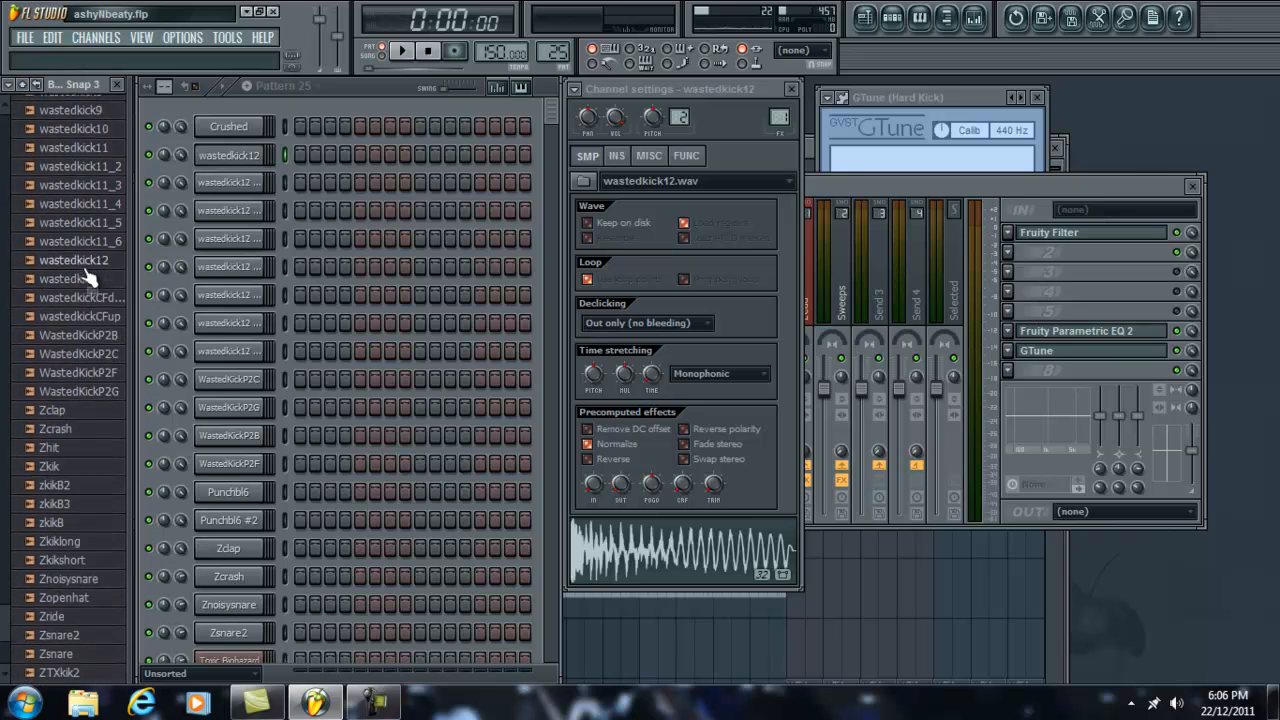
{"action": "scroll", "coordinate": [87, 276], "scroll_direction": "up", "scroll_amount": 10}
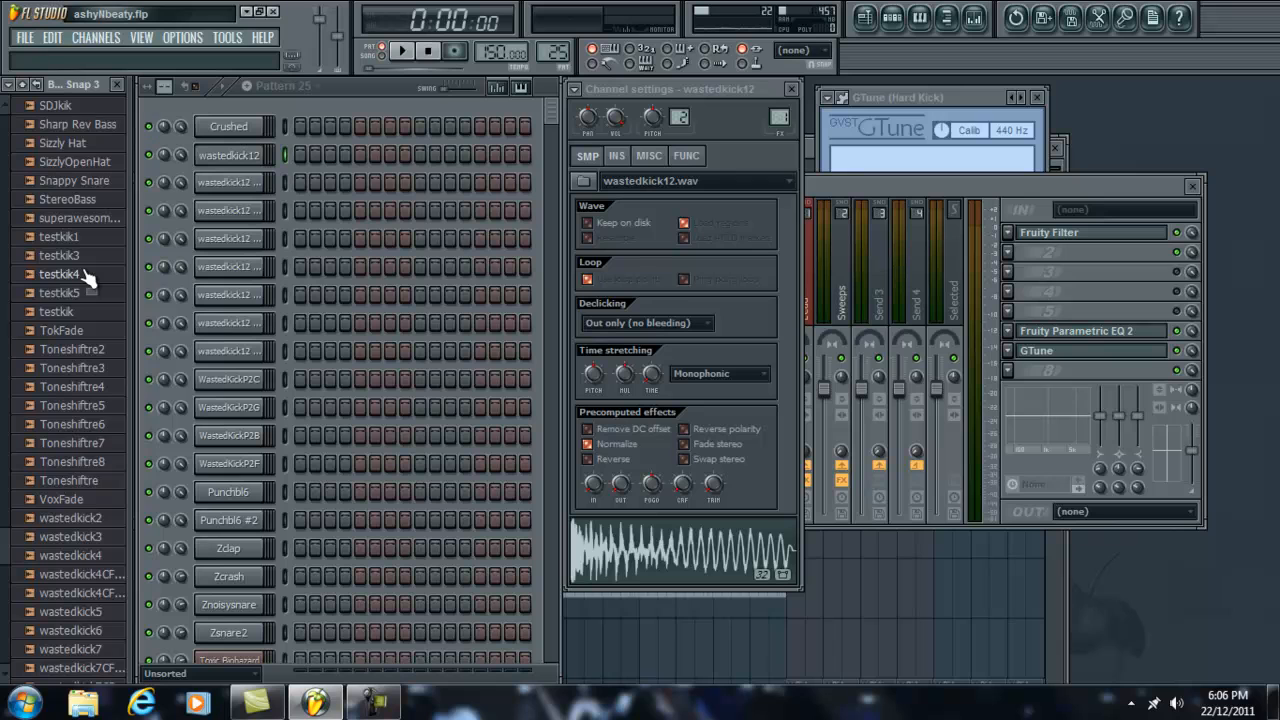
{"action": "scroll", "coordinate": [88, 275], "scroll_direction": "up", "scroll_amount": 15}
{"action": "scroll", "coordinate": [88, 272], "scroll_direction": "up", "scroll_amount": 15}
{"action": "scroll", "coordinate": [86, 237], "scroll_direction": "up", "scroll_amount": 10}
{"action": "left_click", "coordinate": [85, 220]}
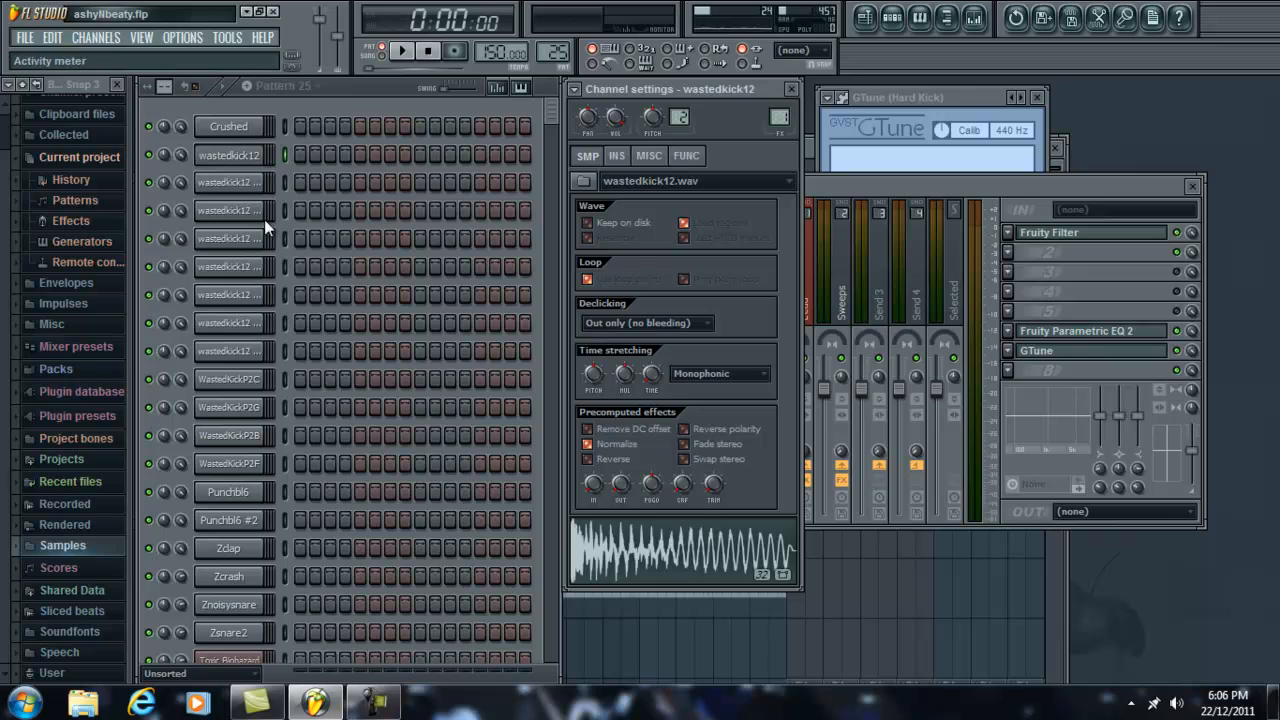
Step: Audition the wastedkick12 sample from its waveform in the channel settings
{"action": "left_click", "coordinate": [587, 442]}
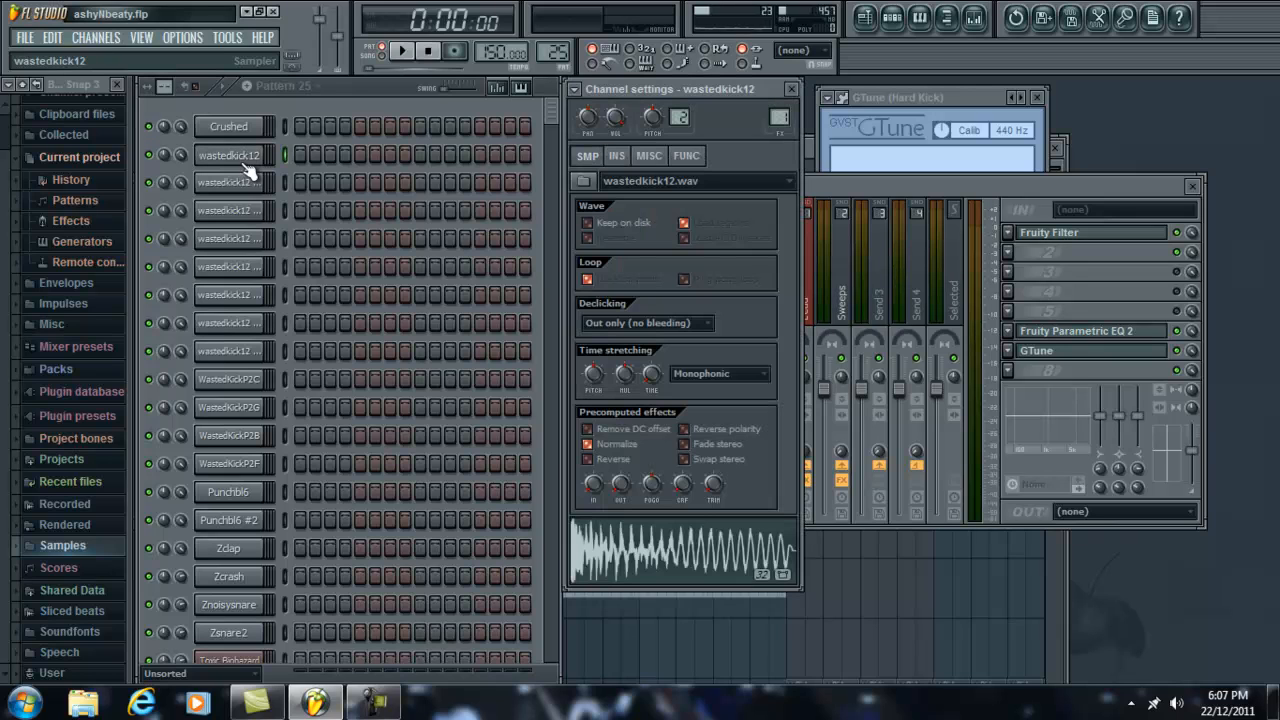
{"action": "left_click", "coordinate": [655, 545]}
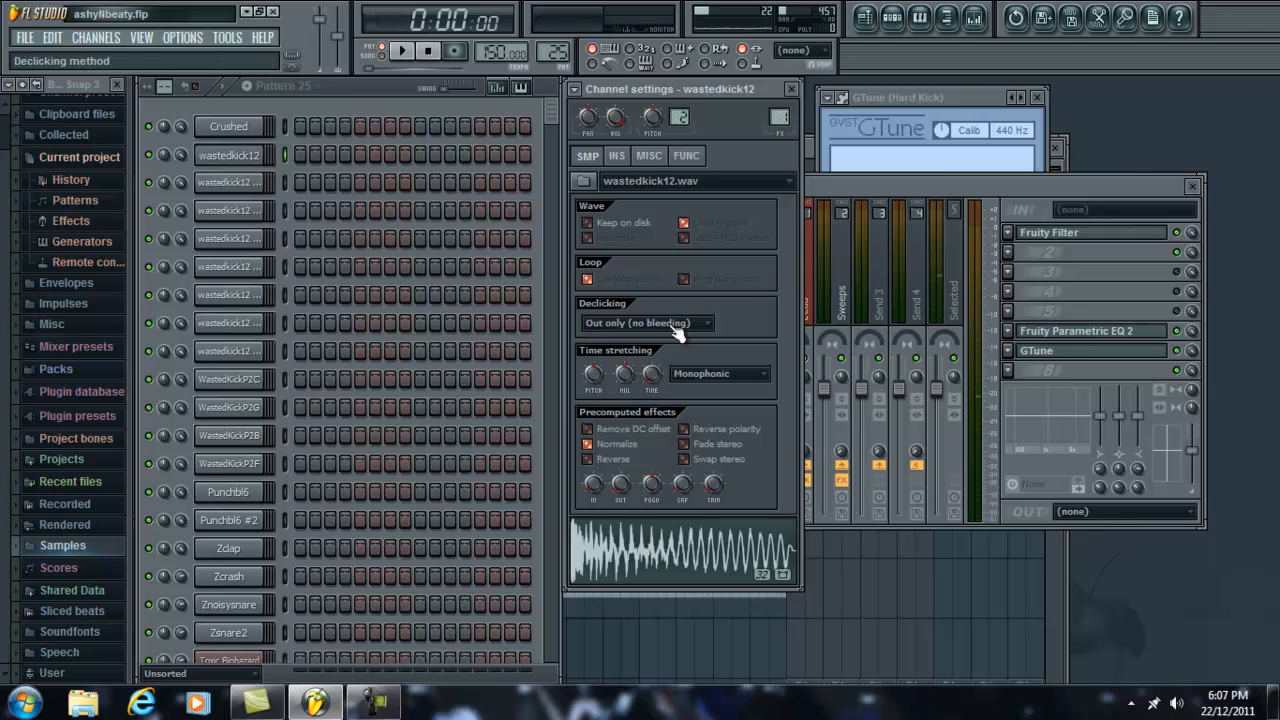
{"action": "left_click", "coordinate": [229, 157]}
{"action": "left_click", "coordinate": [229, 157]}
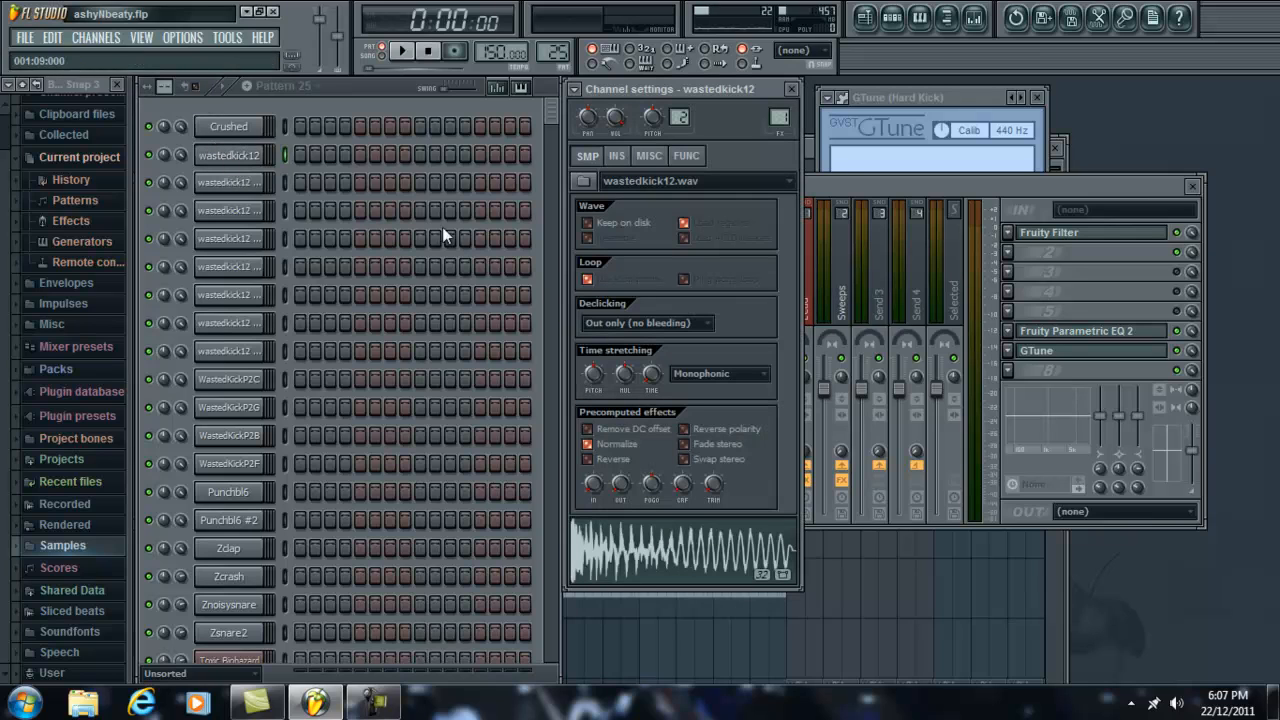
Step: Disable Fruity Parametric EQ 2 on the Hard Kick mixer track and close the GTune window
{"action": "left_click", "coordinate": [1117, 183]}
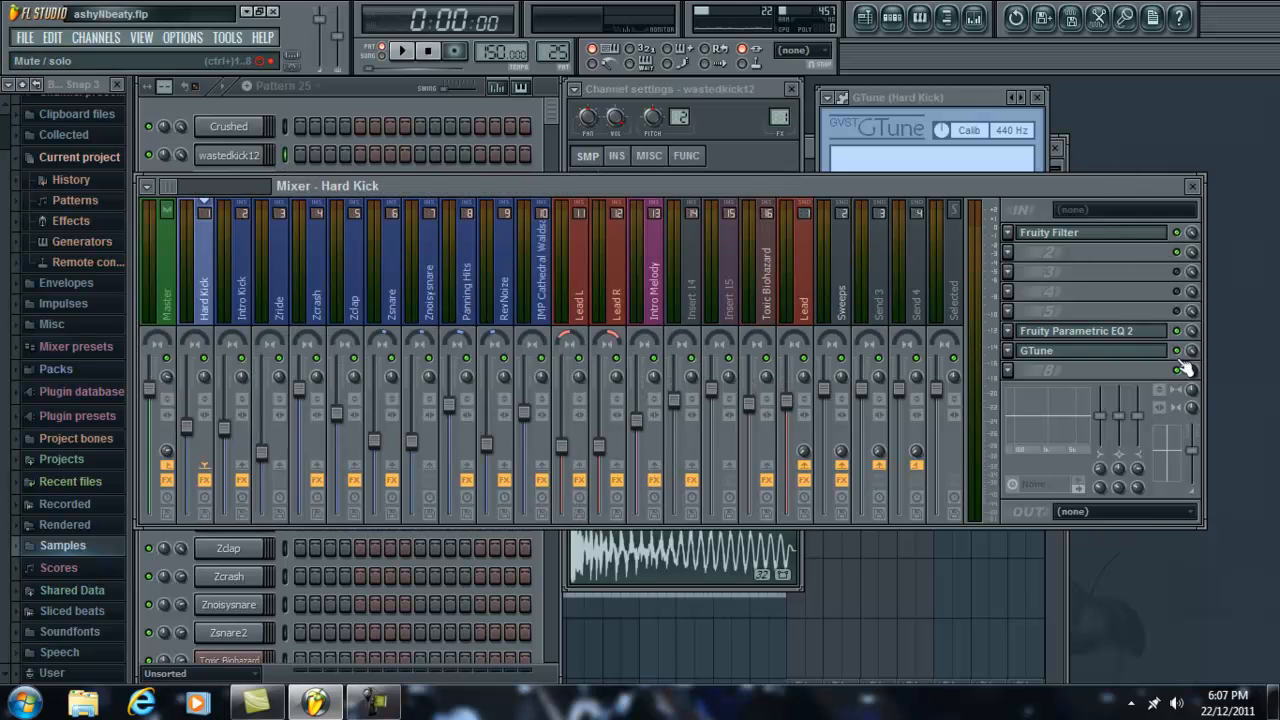
{"action": "left_click", "coordinate": [1177, 332]}
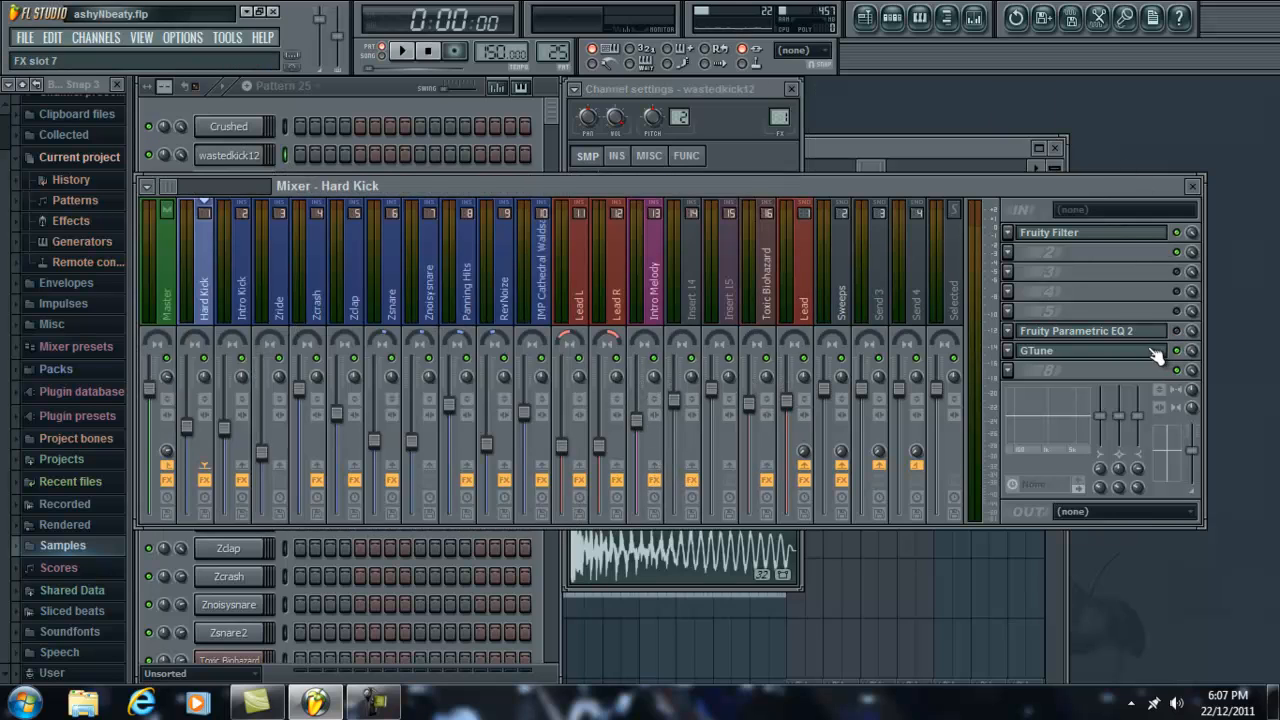
{"action": "left_click", "coordinate": [1155, 351]}
{"action": "left_click_drag", "start_coordinate": [974, 94], "coordinate": [660, 100]}
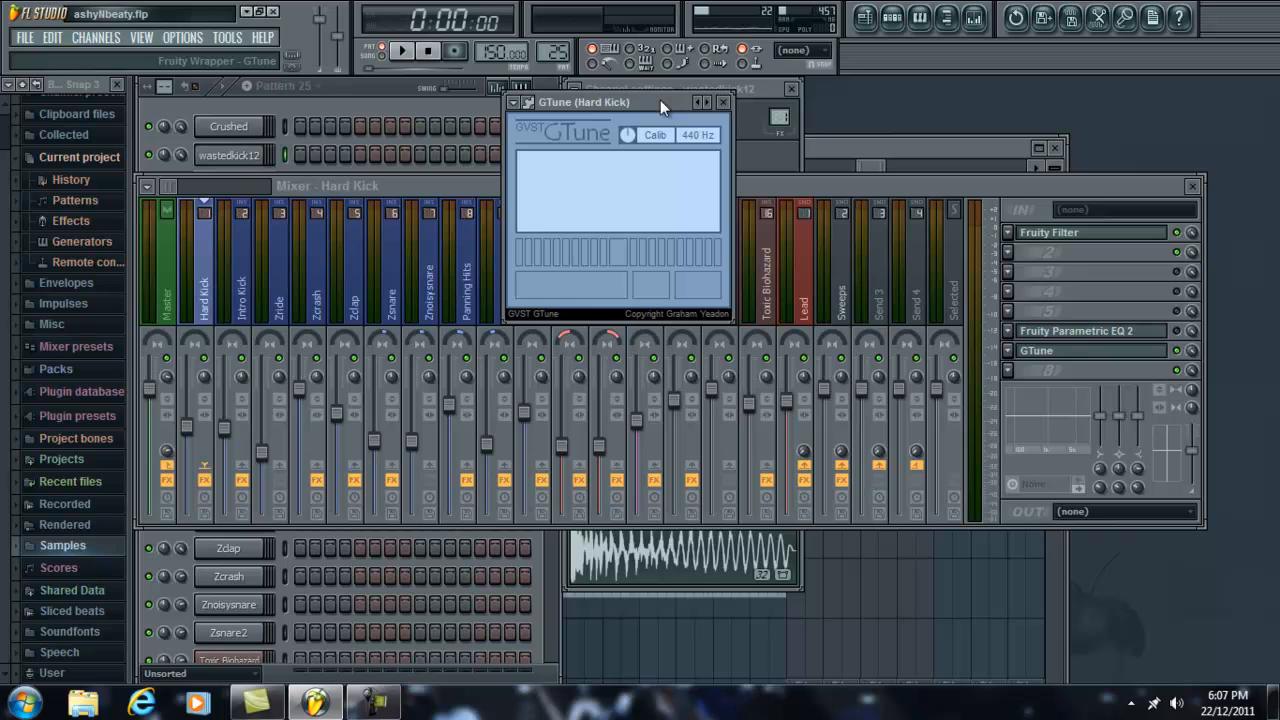
{"action": "left_click", "coordinate": [720, 102]}
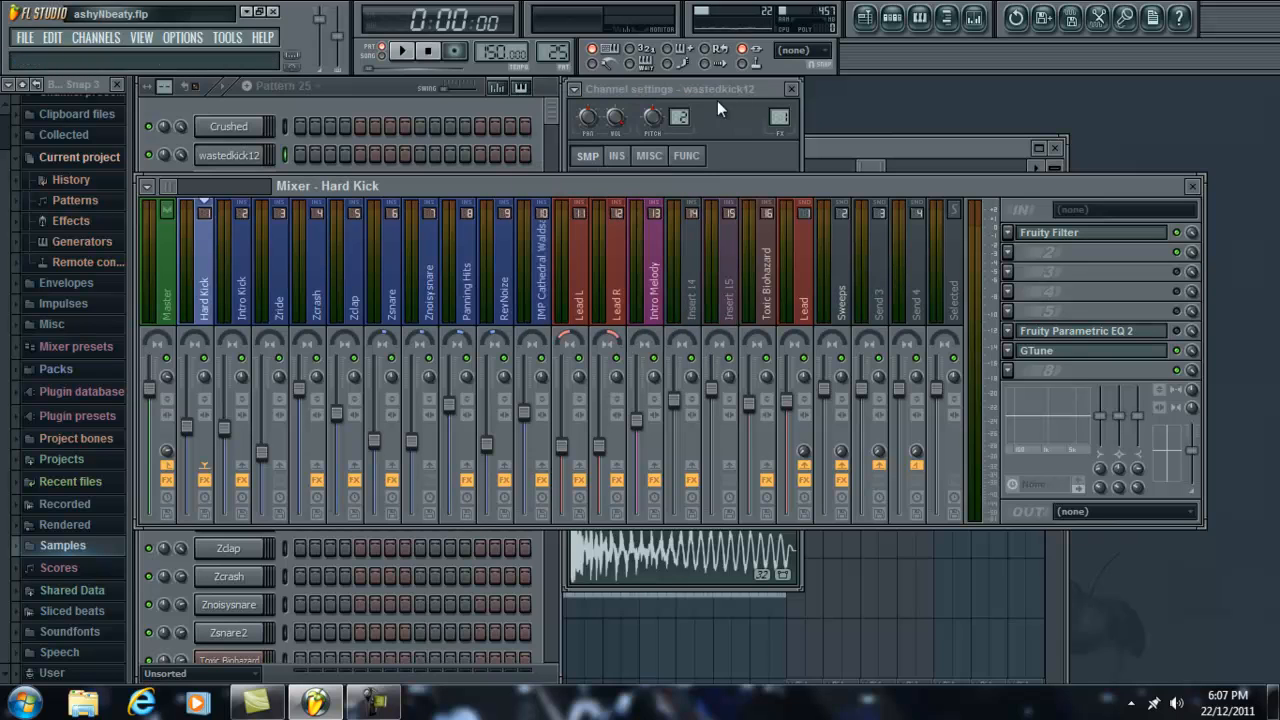
Step: Audition the wastedkick12 #2 sample and compare it with the wastedkick12 channel's sample
{"action": "left_click", "coordinate": [358, 86]}
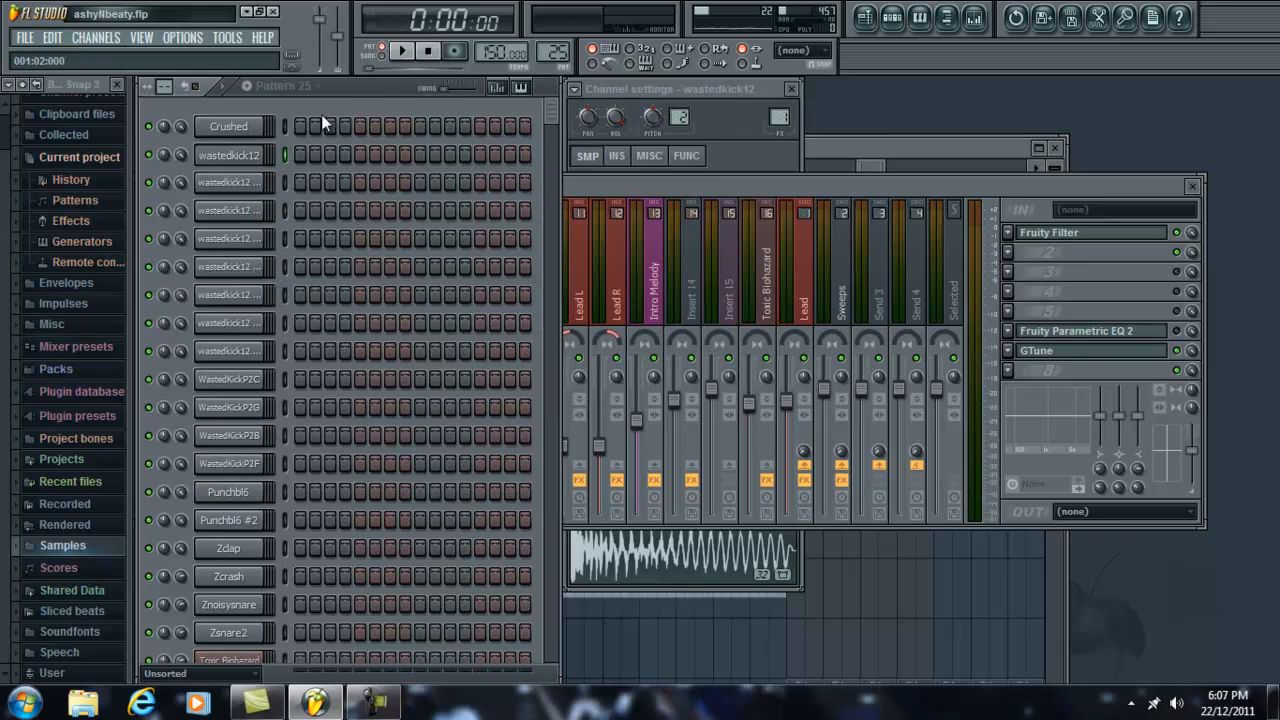
{"action": "left_click", "coordinate": [265, 176]}
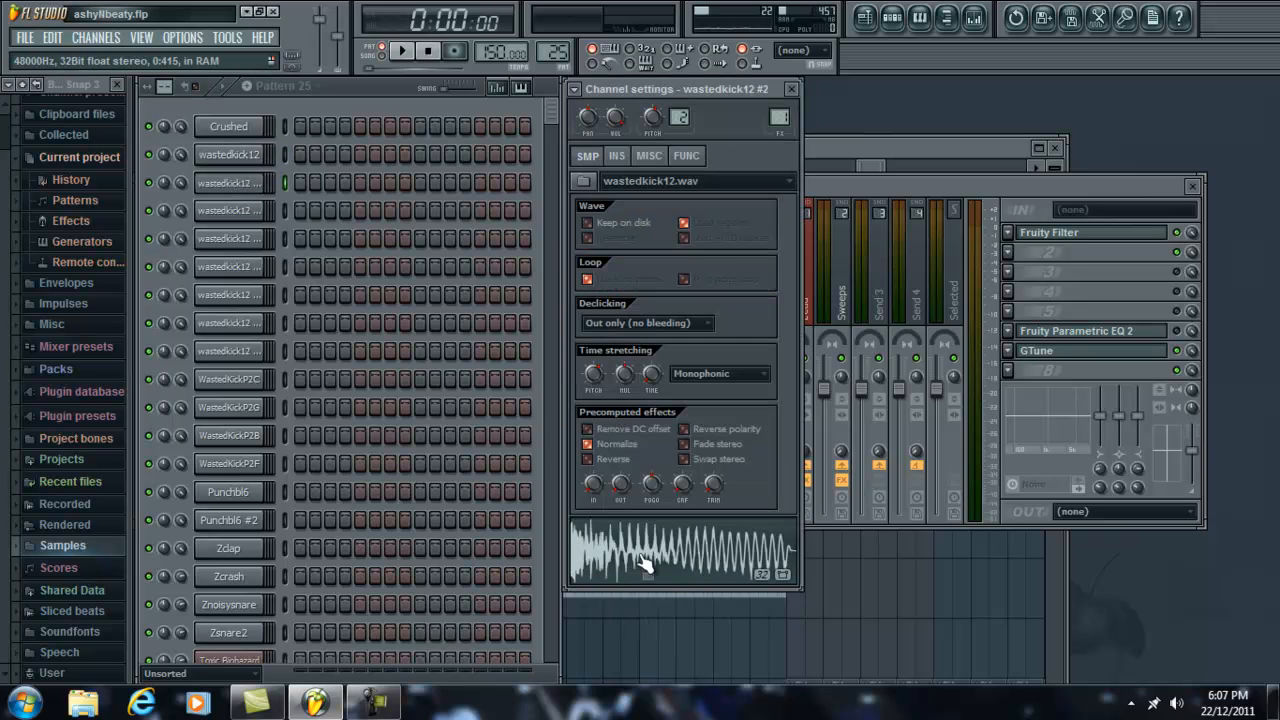
{"action": "left_click", "coordinate": [681, 572]}
{"action": "left_click", "coordinate": [681, 572]}
{"action": "left_click", "coordinate": [681, 572]}
{"action": "left_click", "coordinate": [230, 156]}
{"action": "left_click", "coordinate": [681, 571]}
{"action": "left_click", "coordinate": [681, 571]}
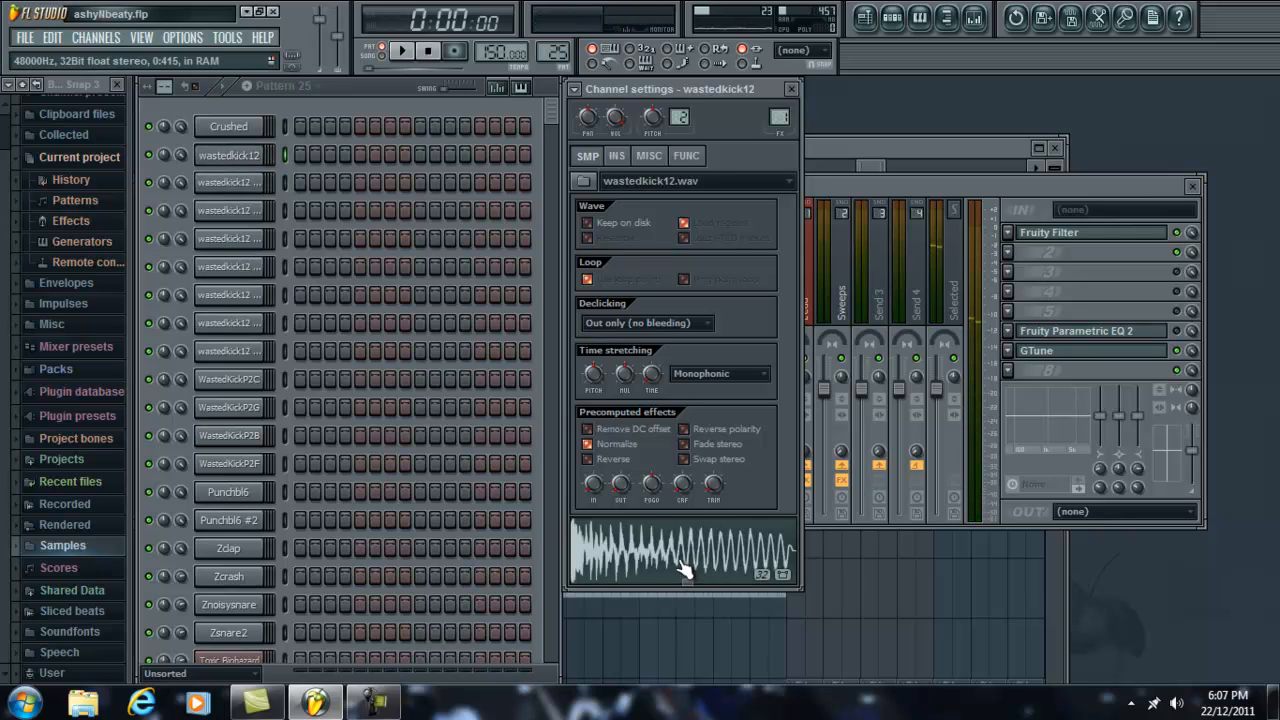
Step: Open the playlist, play the selected section from bar 141 in song mode, and stop playback
{"action": "double_click", "coordinate": [946, 153]}
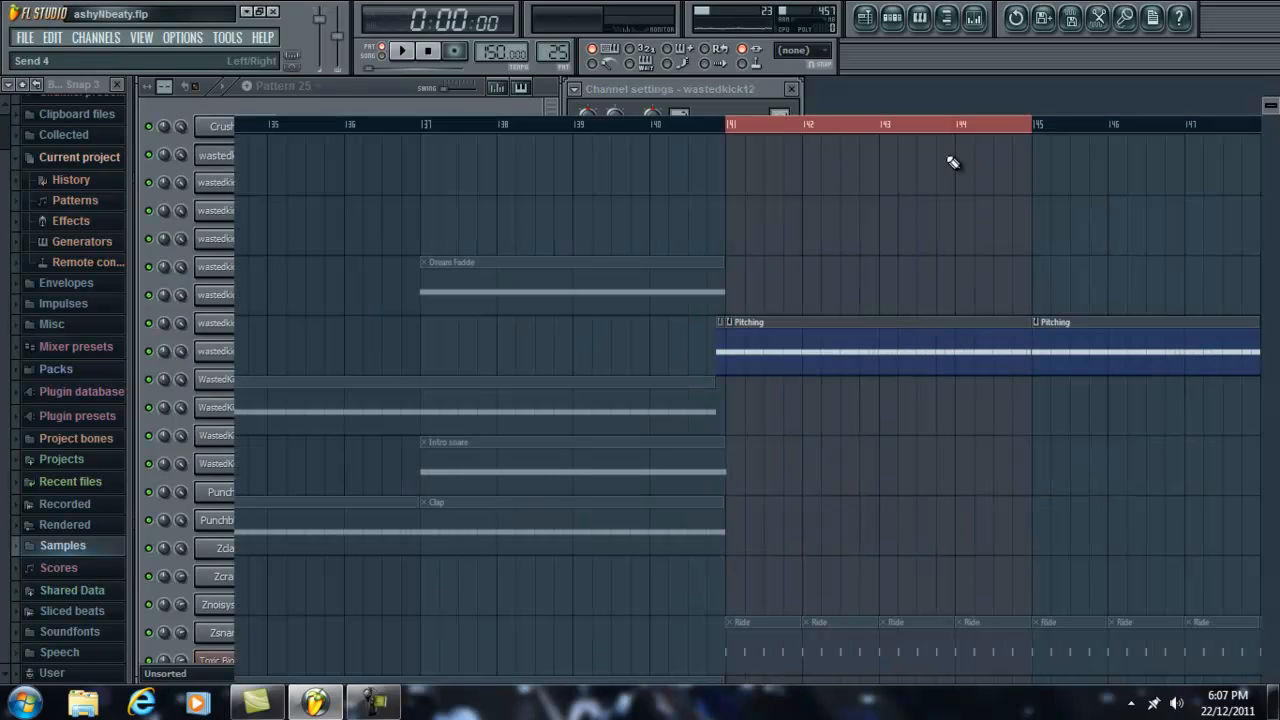
{"action": "left_click", "coordinate": [403, 52]}
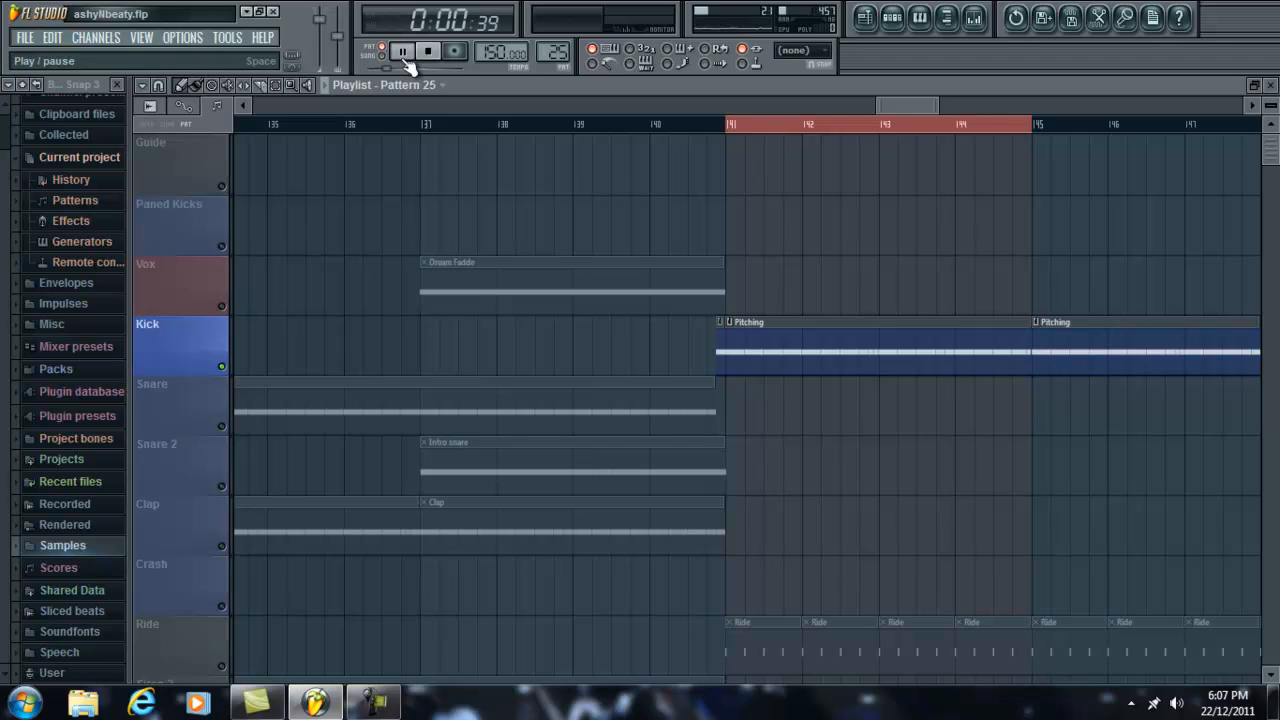
{"action": "left_click", "coordinate": [381, 52]}
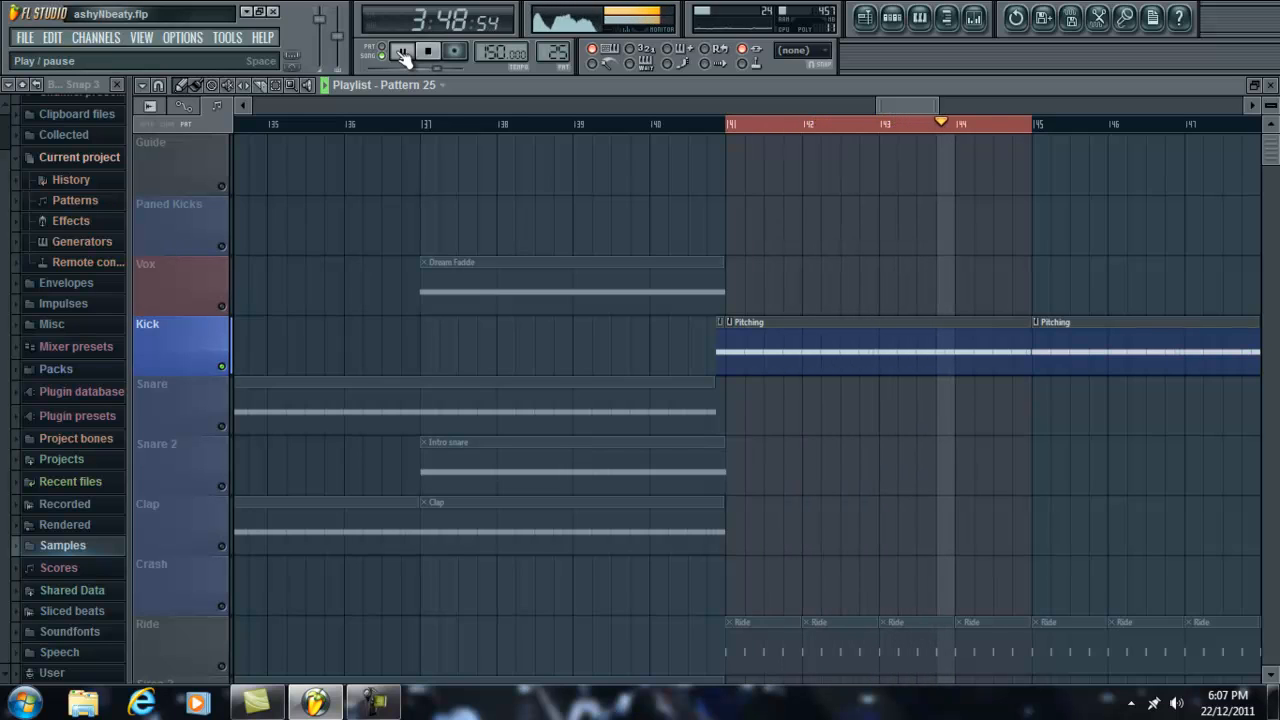
{"action": "left_click", "coordinate": [403, 56]}
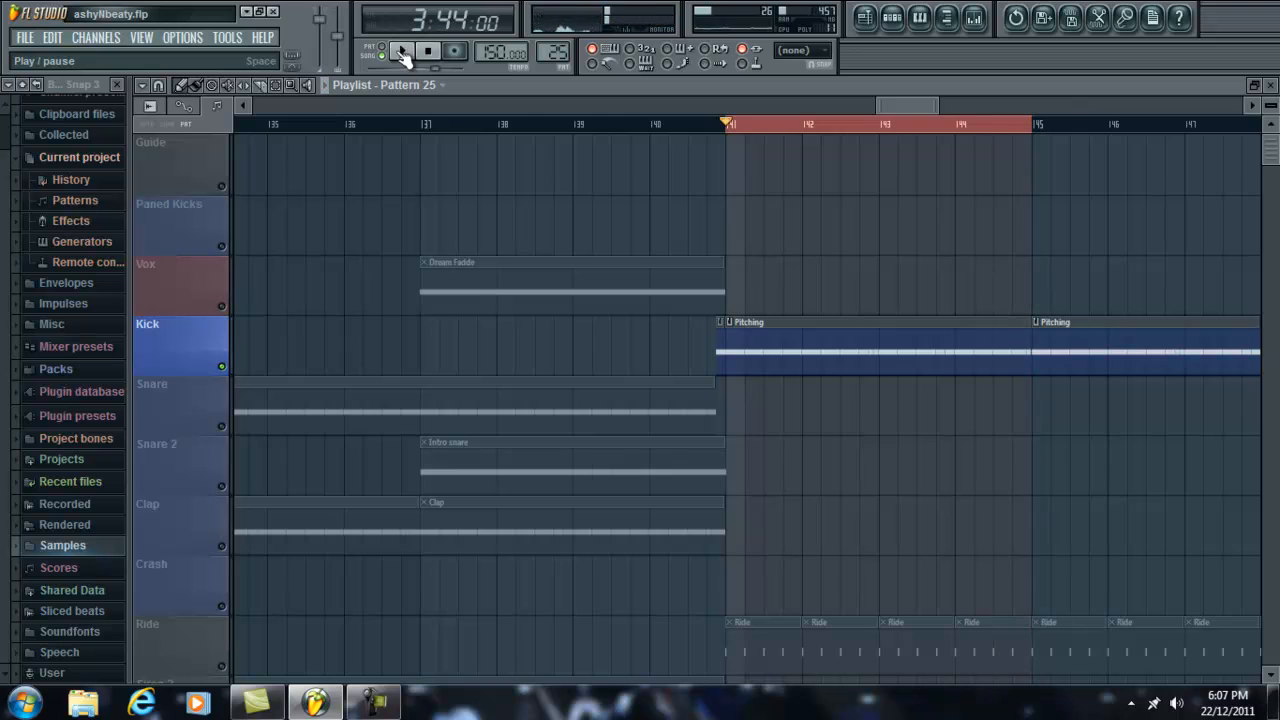
{"action": "scroll", "coordinate": [773, 146], "scroll_direction": "down", "scroll_amount": 4}
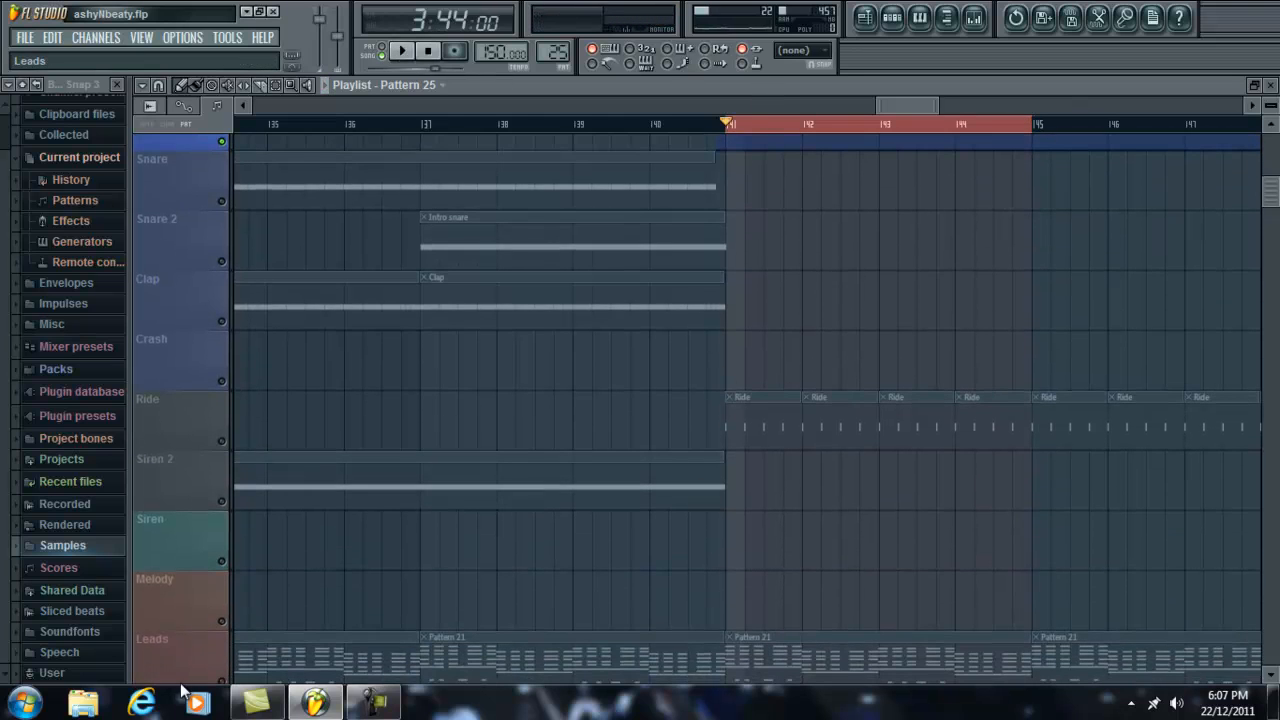
{"action": "mouse_move", "coordinate": [292, 705]}
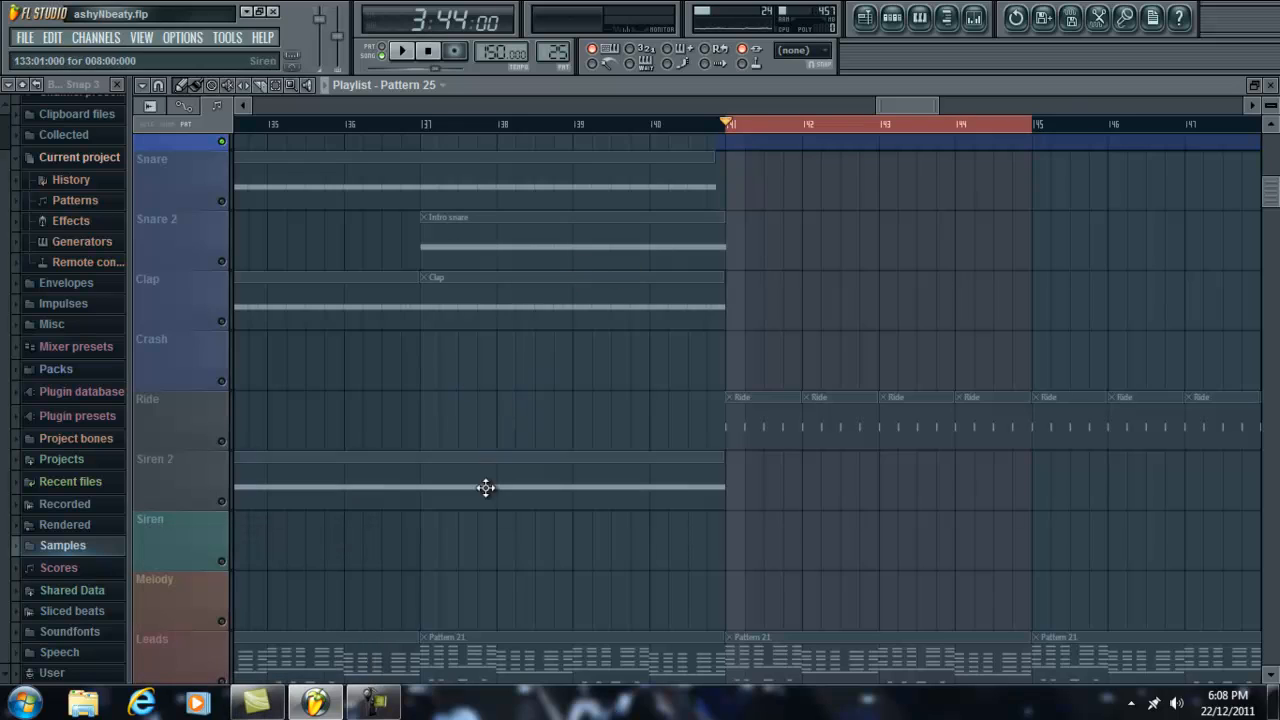
{"action": "left_click", "coordinate": [368, 703]}
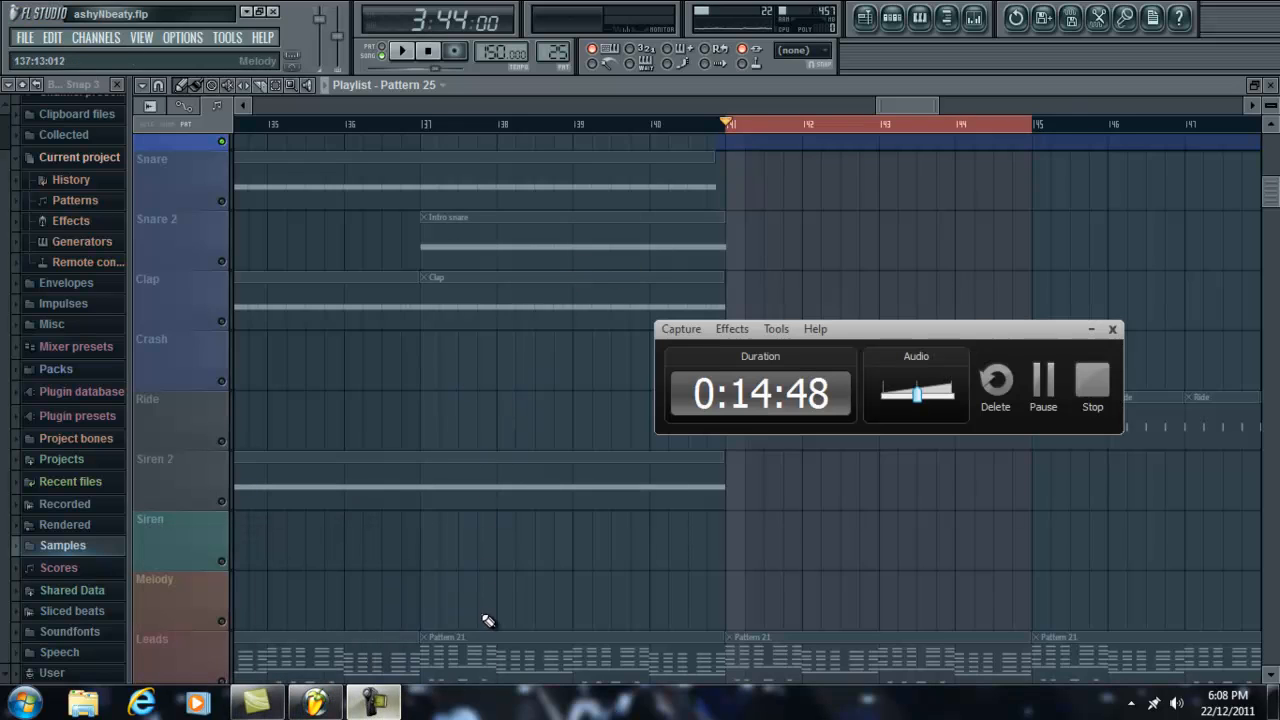